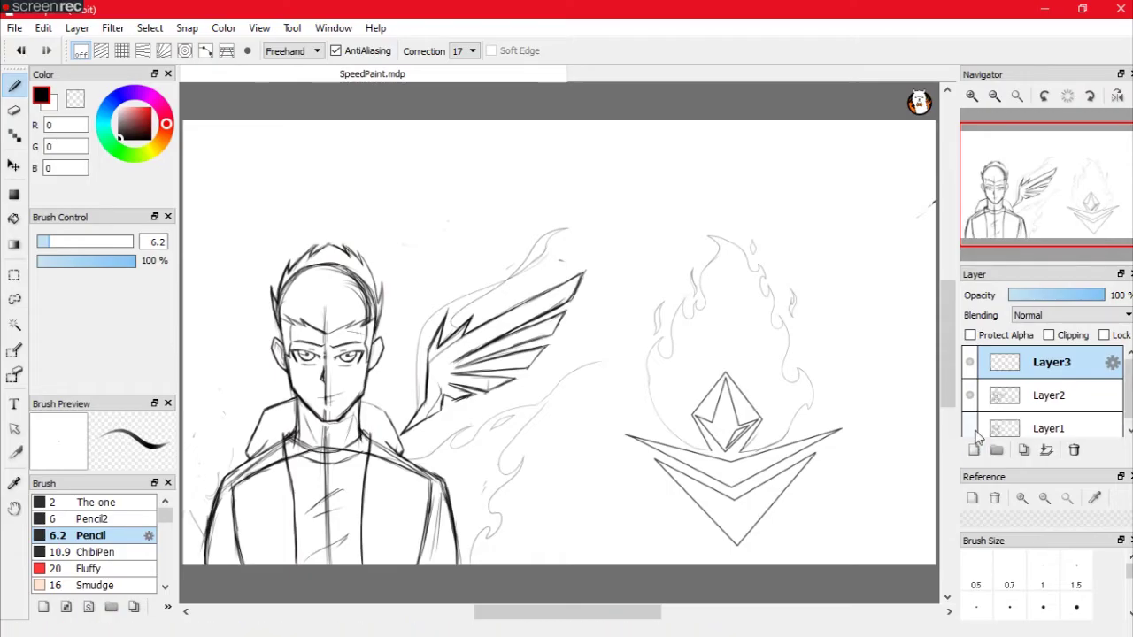
Step: Fade the Layer2 sketch, reselect Layer3 and pick the ChibiPen brush
click(1049, 395)
drag(1098, 295, 1031, 295)
click(1052, 362)
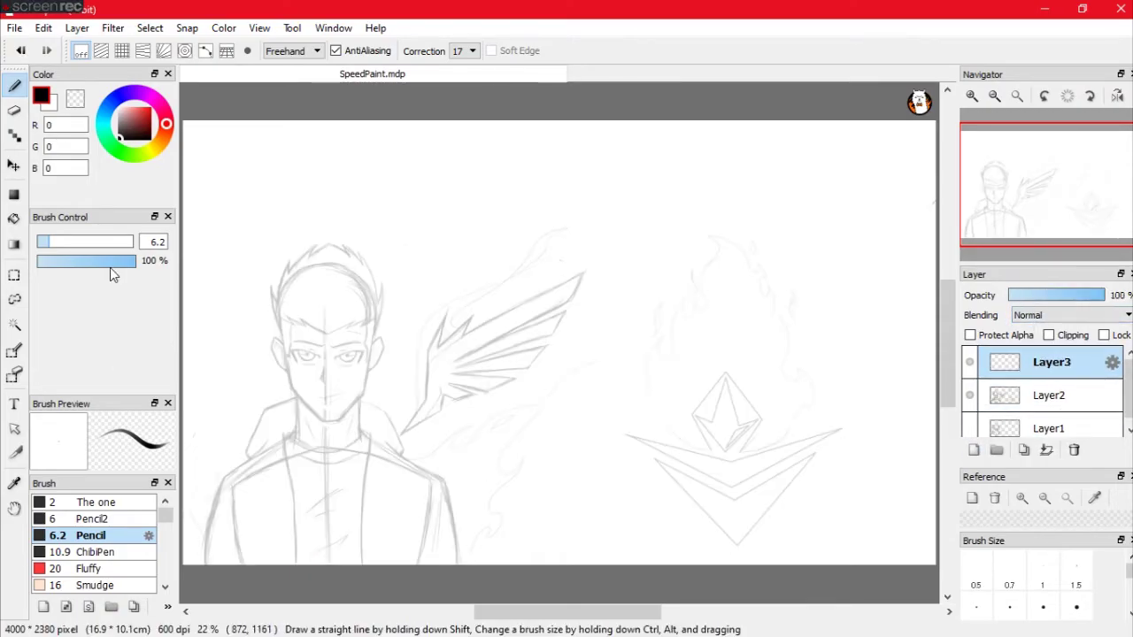
click(94, 551)
scroll(567, 354, up, 3)
Step: Ink the left shoulder, upper arm and both neck-to-shoulder lines in bold black
drag(567, 265, 786, 219)
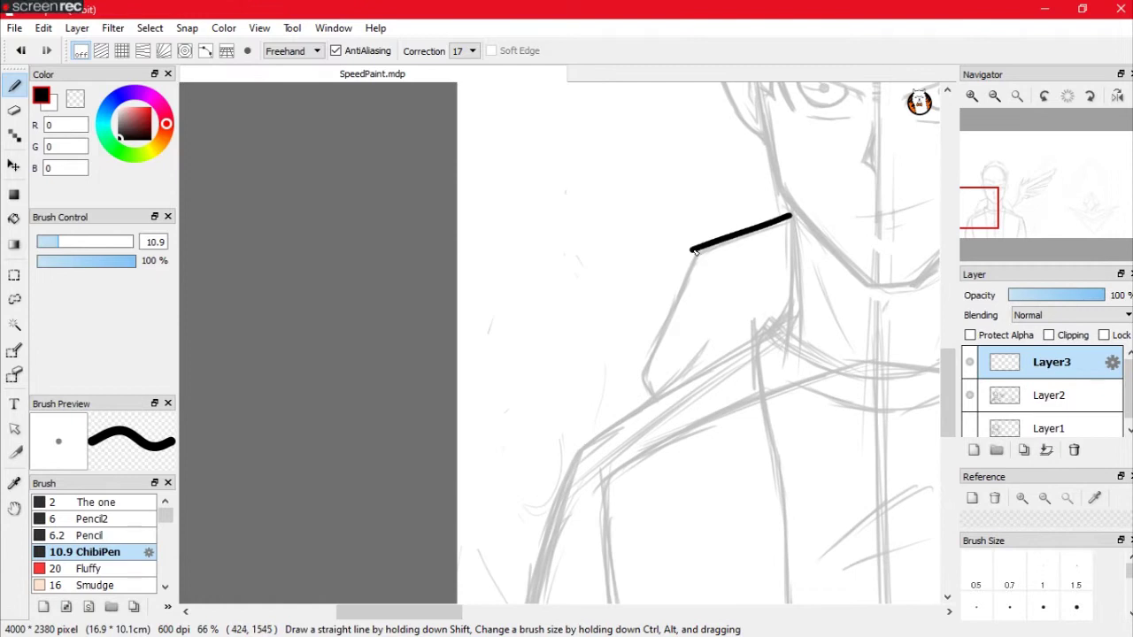
drag(640, 406, 575, 451)
drag(619, 354, 522, 284)
drag(462, 301, 453, 345)
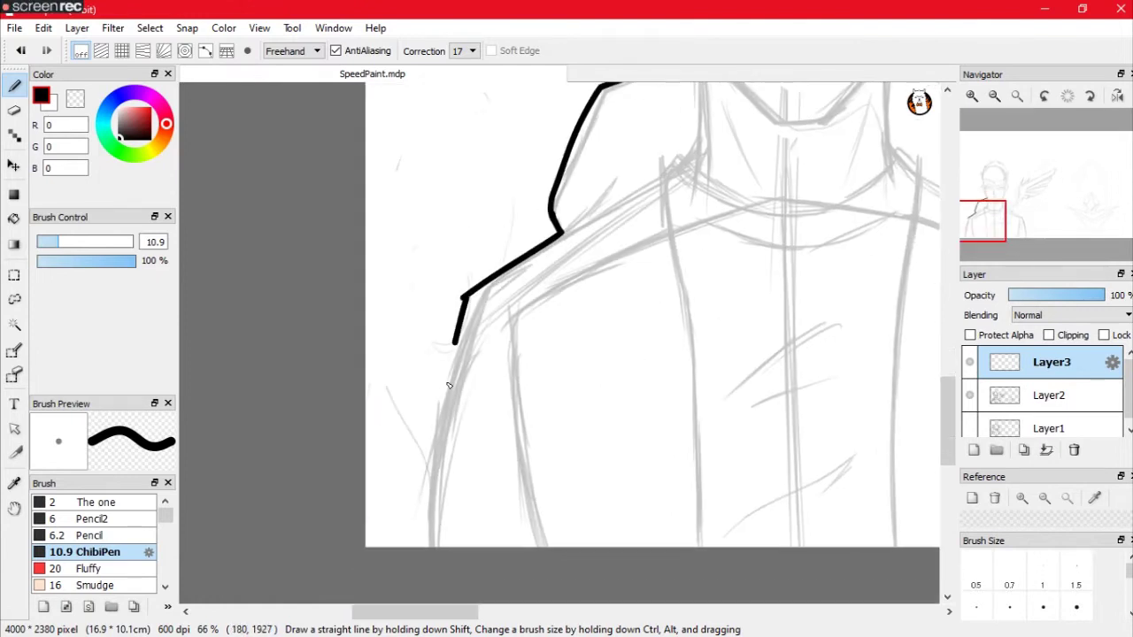
drag(439, 461, 441, 544)
drag(566, 354, 567, 177)
drag(531, 221, 612, 262)
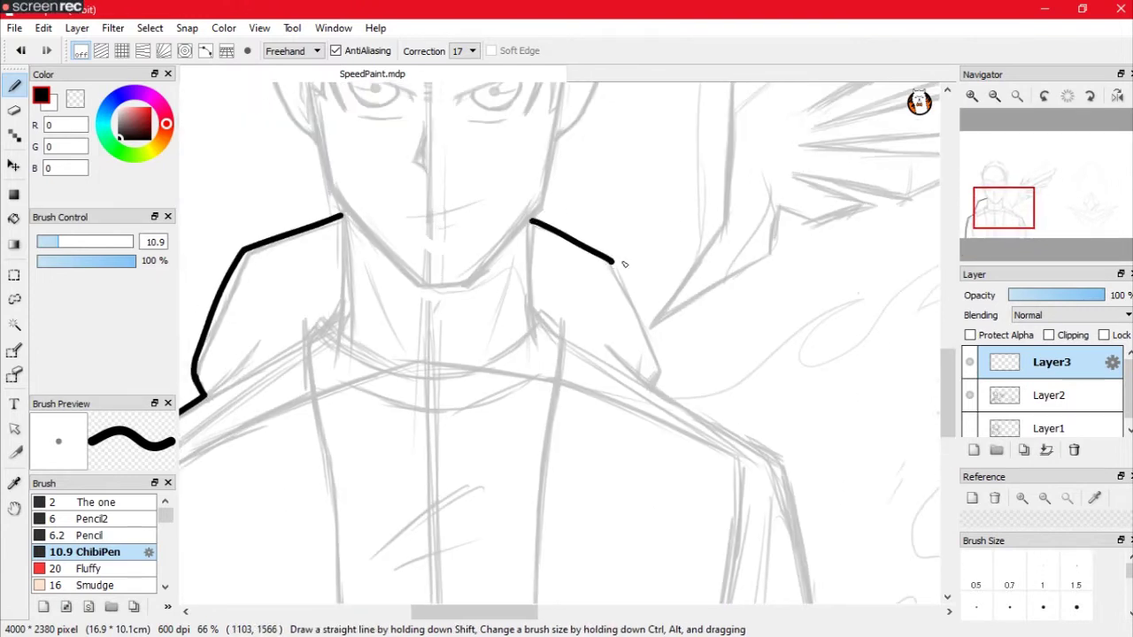
drag(672, 400, 761, 452)
mouse_move(761, 451)
mouse_down()
mouse_move(672, 355)
mouse_move(655, 575)
mouse_up()
scroll(566, 319, down, 3)
scroll(735, 265, up, 5)
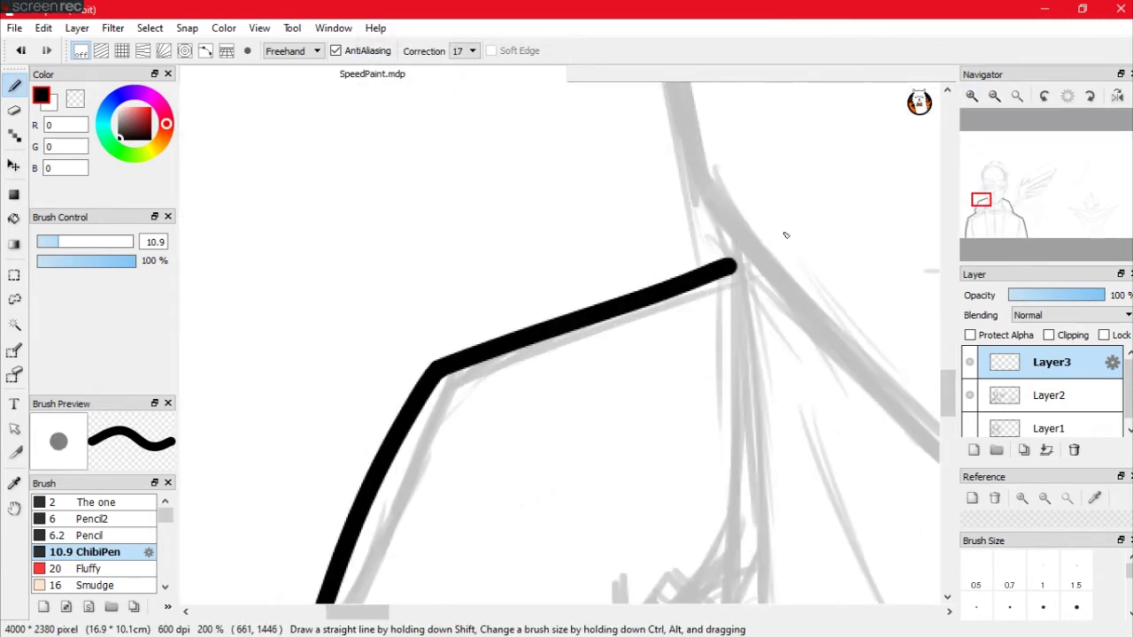
Step: Ink the jaw line down to the neck and the left ear outline
mouse_move(735, 265)
mouse_down()
mouse_move(727, 230)
mouse_move(708, 487)
mouse_up()
scroll(735, 265, down, 2)
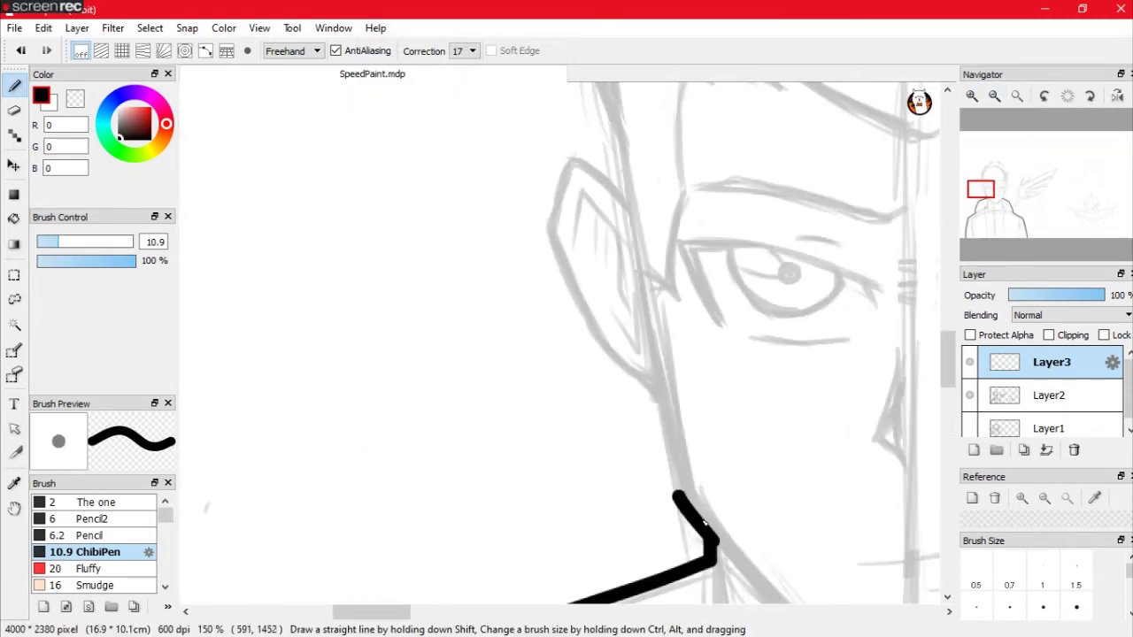
drag(659, 396, 701, 512)
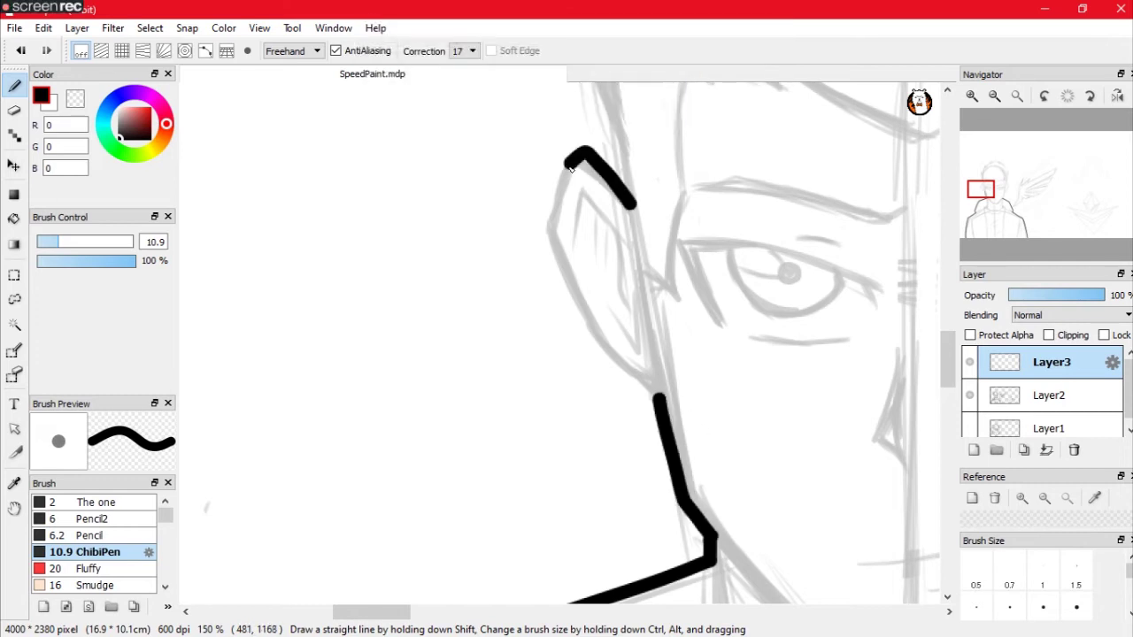
drag(553, 246, 659, 396)
drag(690, 310, 266, 336)
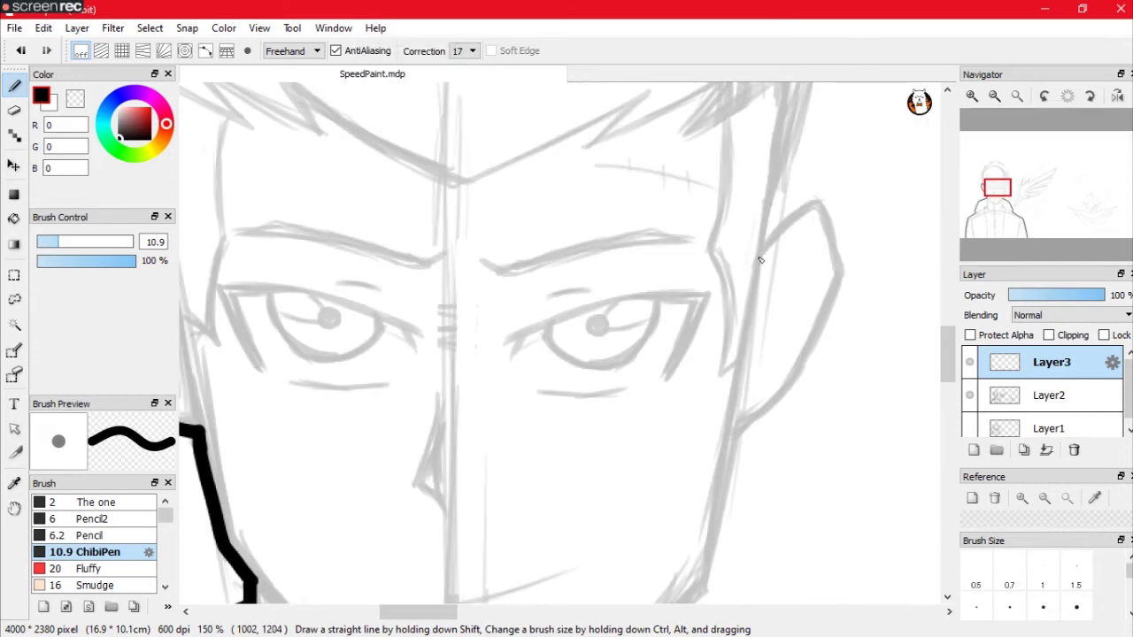
Step: Ink the right ear and right shoulder line, undoing a stray mark
drag(805, 217, 823, 226)
drag(727, 450, 748, 449)
drag(825, 232, 839, 344)
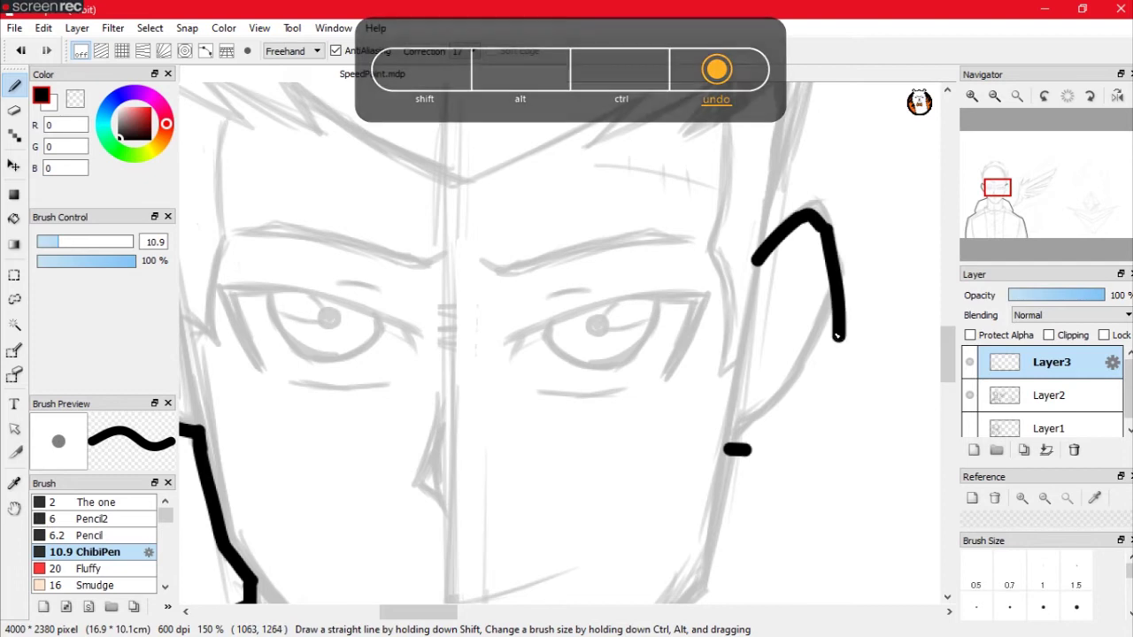
key(ctrl+z)
drag(826, 239, 839, 301)
drag(531, 487, 513, 221)
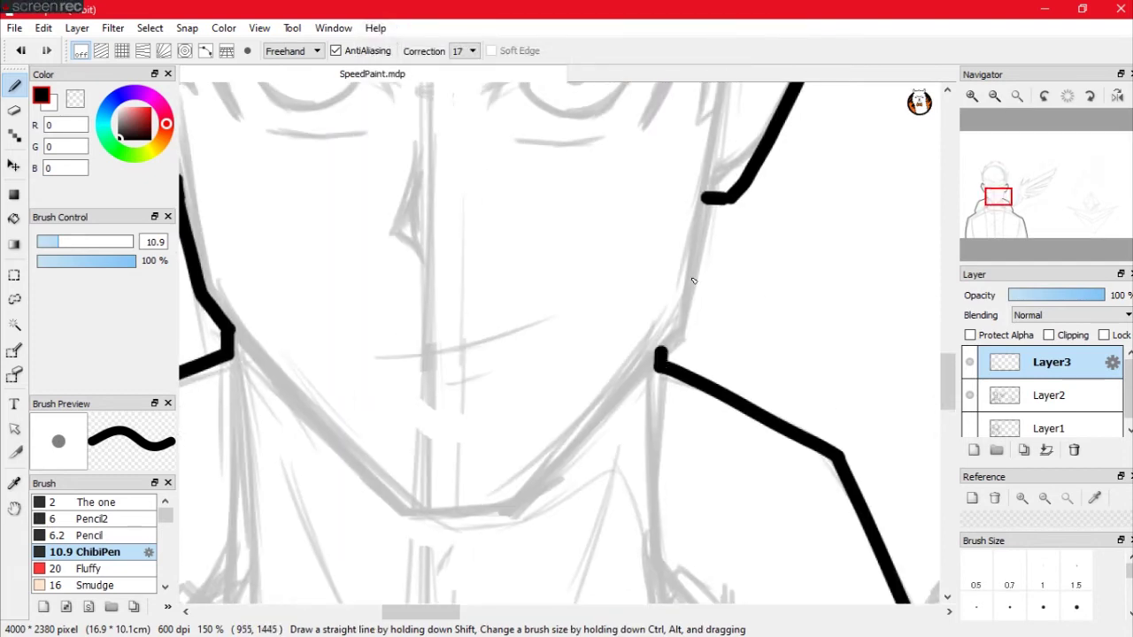
drag(704, 199, 686, 314)
drag(726, 177, 690, 416)
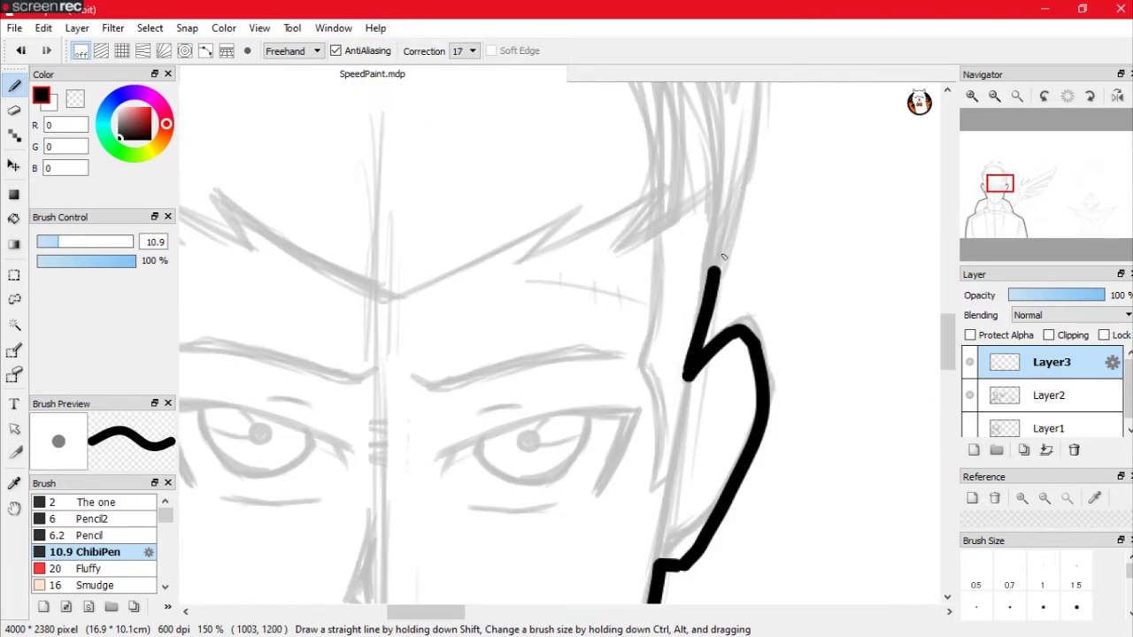
Step: Mirror the view and ink the spiky hair outline around the head
key(h)
scroll(673, 354, down, 2)
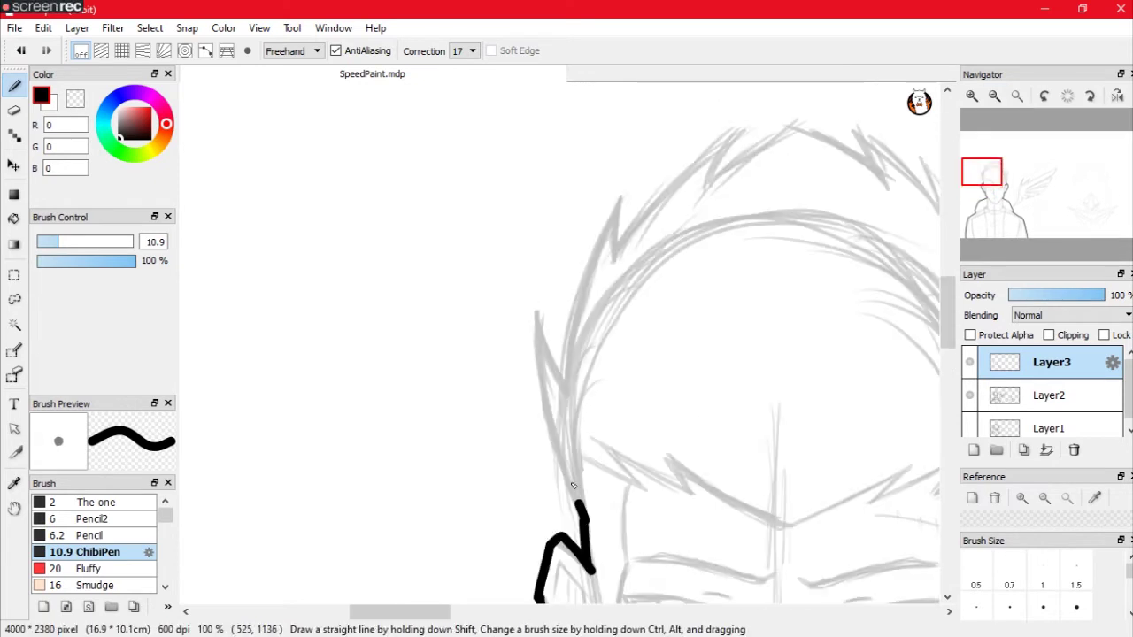
drag(584, 523, 539, 305)
drag(568, 372, 638, 199)
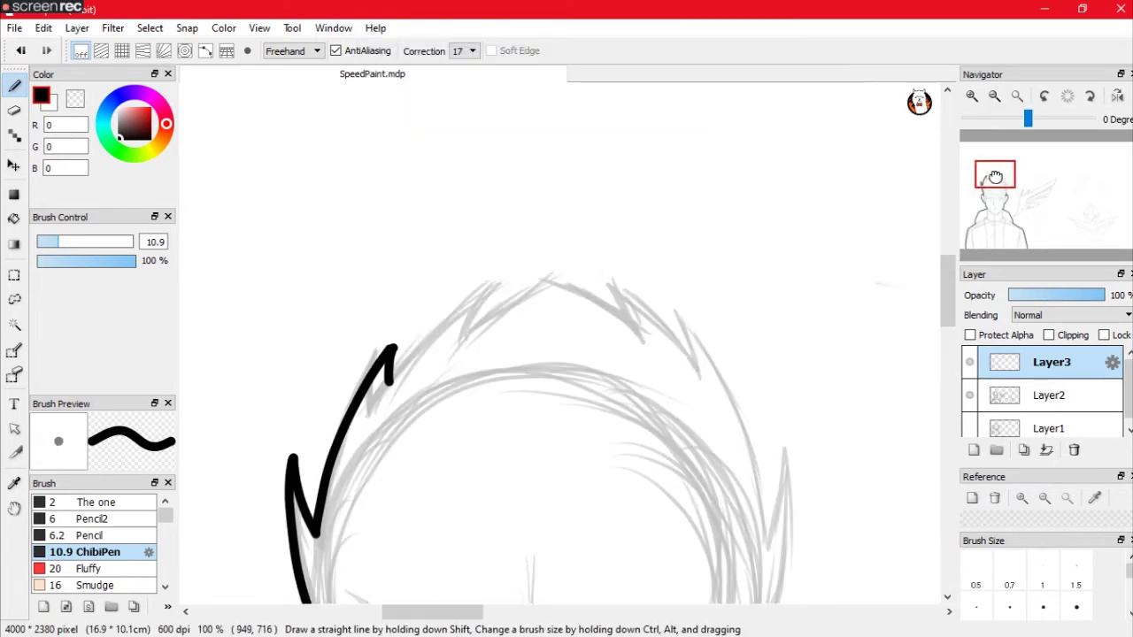
drag(619, 355, 398, 487)
drag(421, 350, 520, 262)
scroll(579, 251, down, 2)
drag(682, 416, 708, 208)
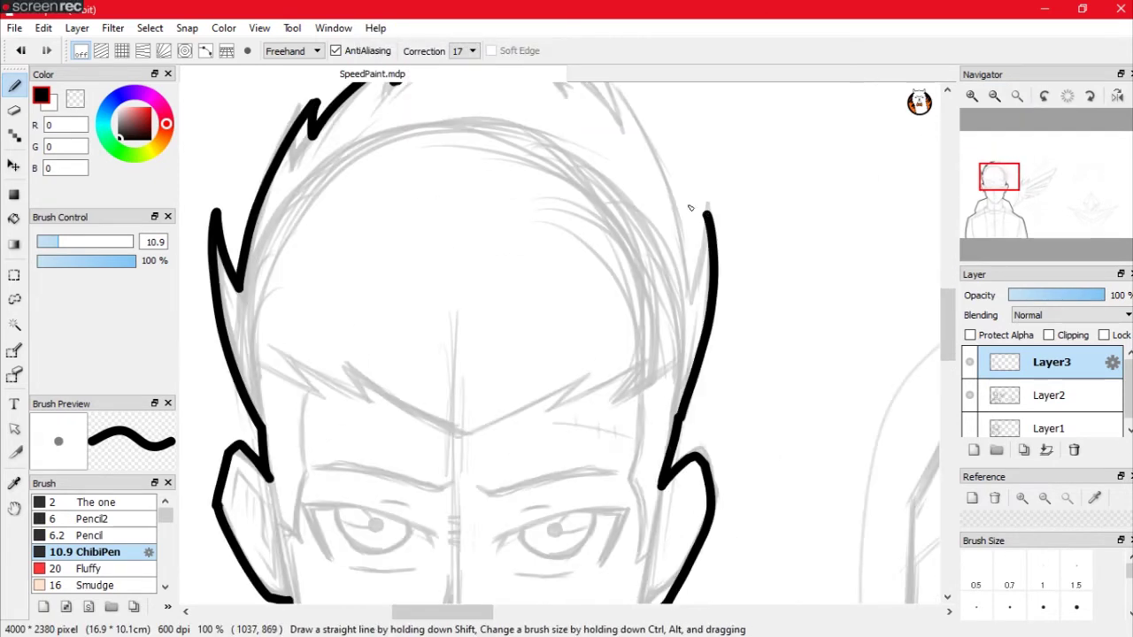
drag(793, 222, 793, 398)
drag(673, 478, 589, 292)
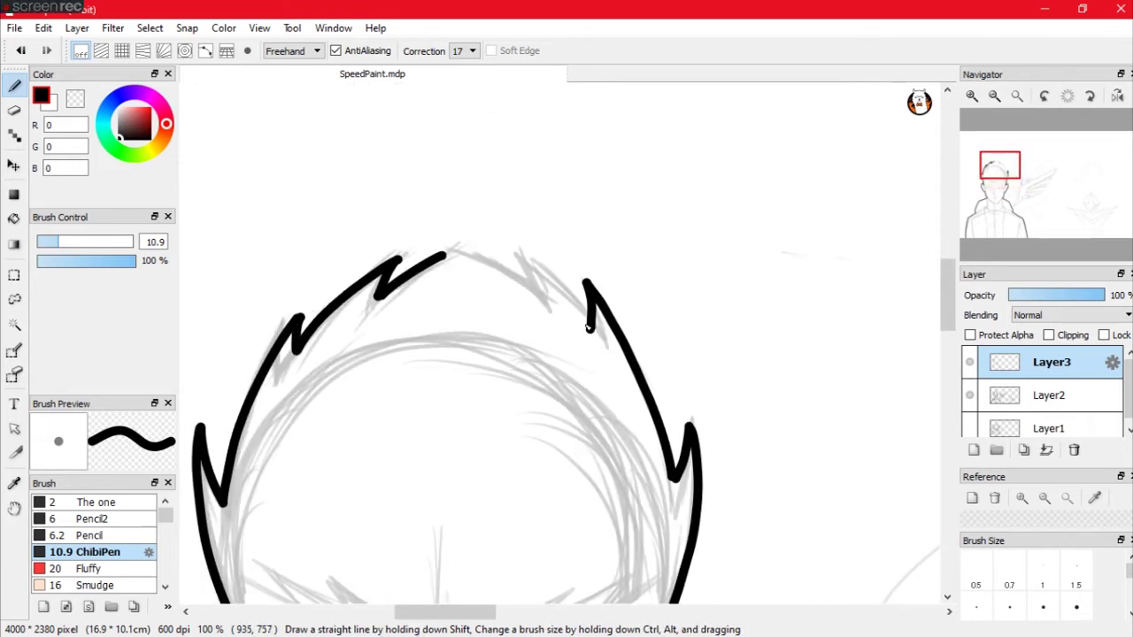
drag(999, 167, 1006, 228)
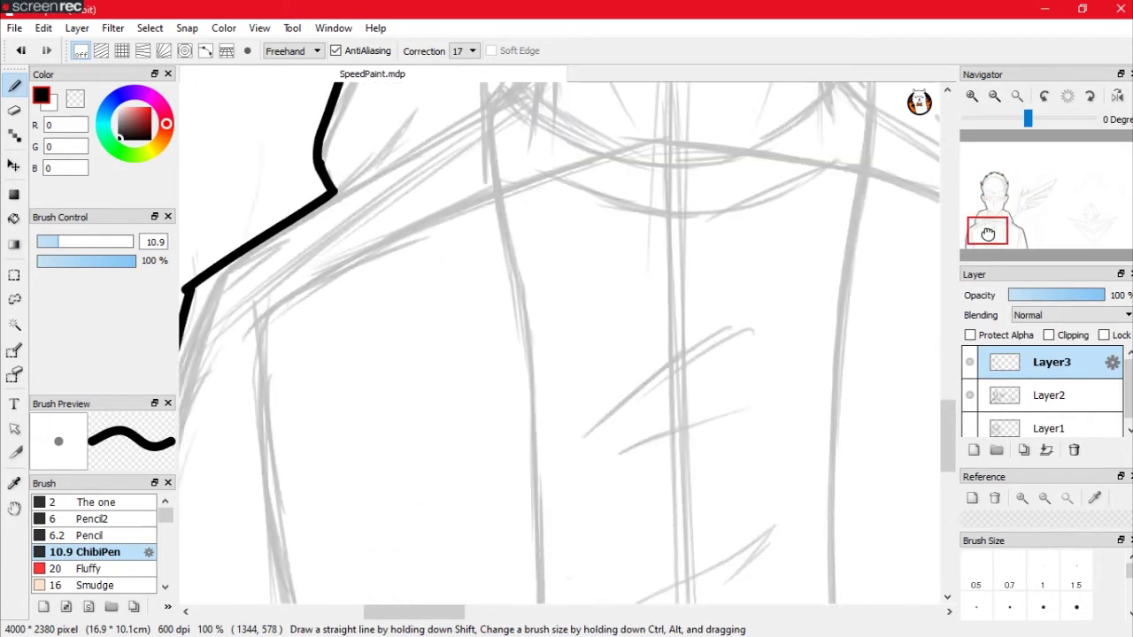
mouse_move(1028, 119)
mouse_down()
mouse_move(992, 119)
mouse_move(1027, 119)
mouse_up()
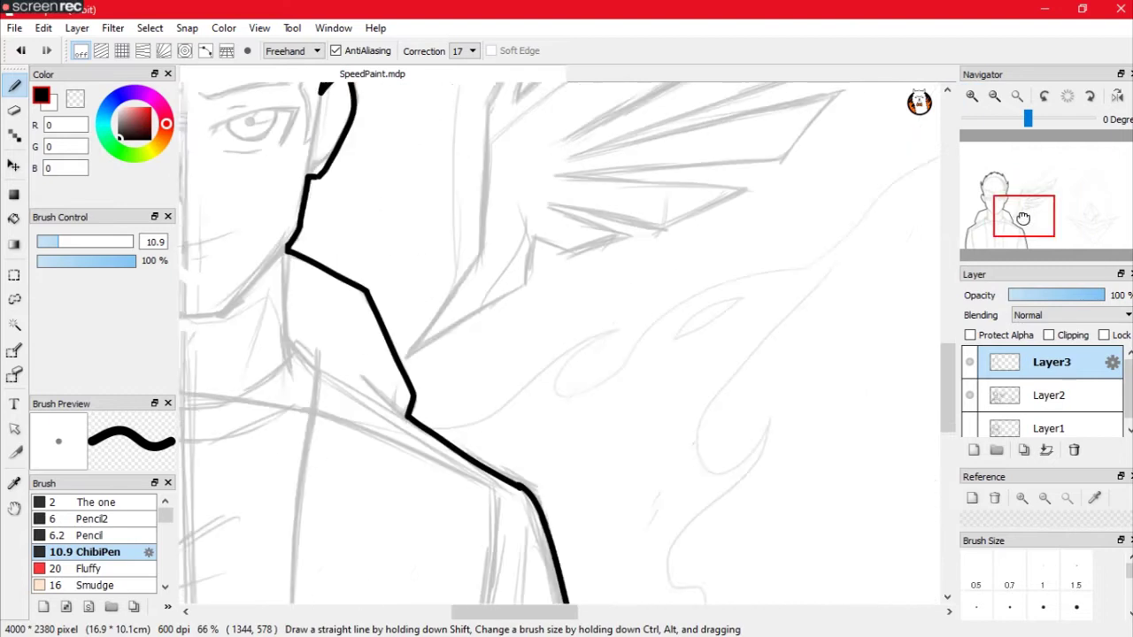
drag(1004, 225, 1020, 186)
Step: Draw the wing's root edge and its first two zigzag tips with straight lines
shift+click(522, 575)
shift+click(531, 336)
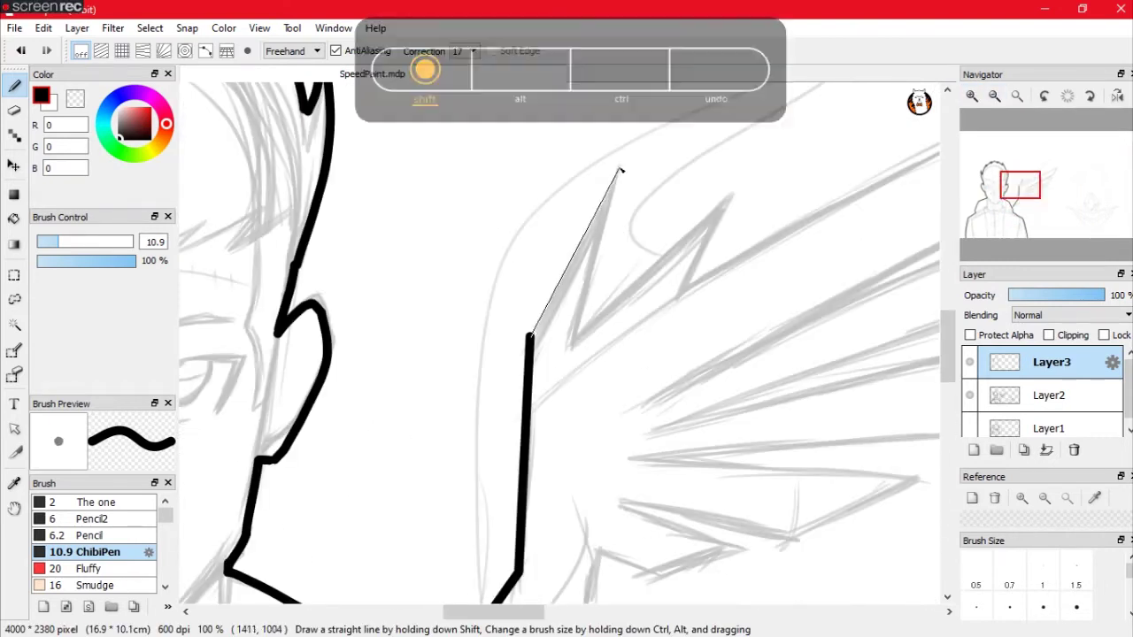
shift+click(621, 170)
shift+click(560, 350)
shift+click(754, 178)
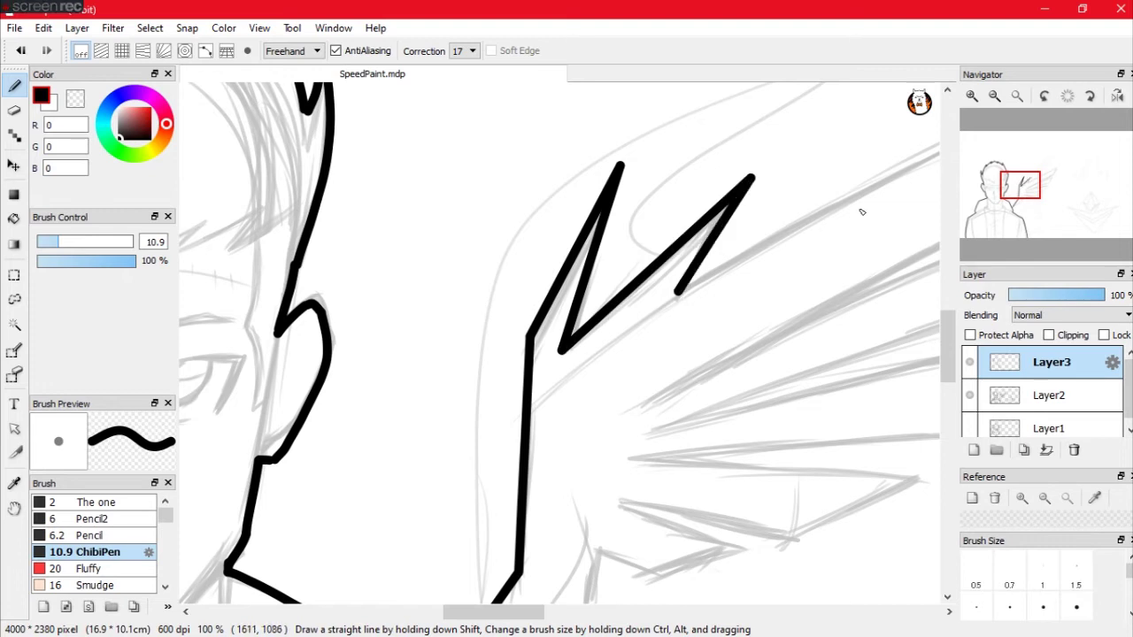
drag(1020, 184, 1043, 175)
Step: Extend the top wing edge to its point and redraw the curved wing tip
shift+click(852, 167)
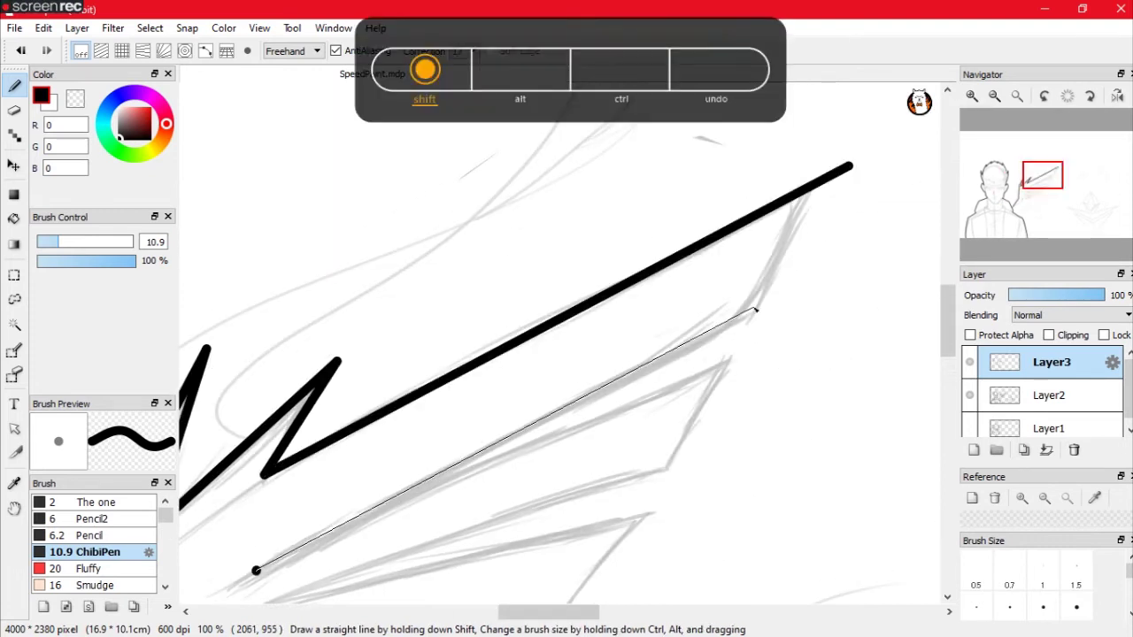
shift+click(754, 310)
shift+click(849, 168)
key(ctrl+z)
drag(754, 314, 804, 249)
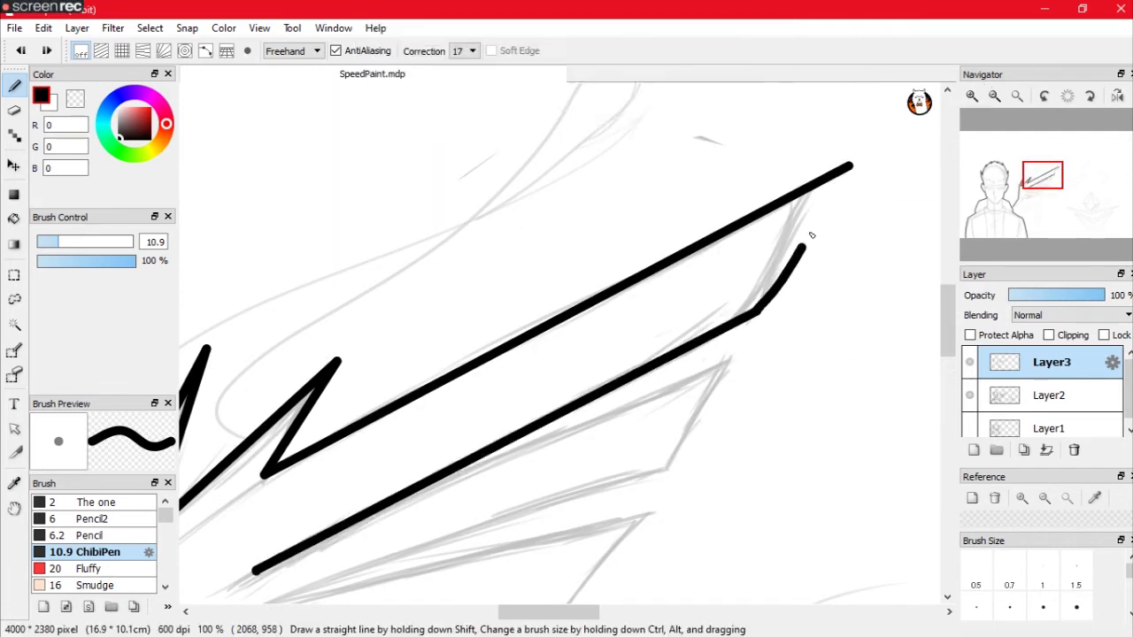
key(ctrl+z)
drag(756, 316, 845, 173)
drag(1043, 175, 1037, 186)
Step: Draw four straight feather lines inside the wing, removing an extra line
shift+click(872, 115)
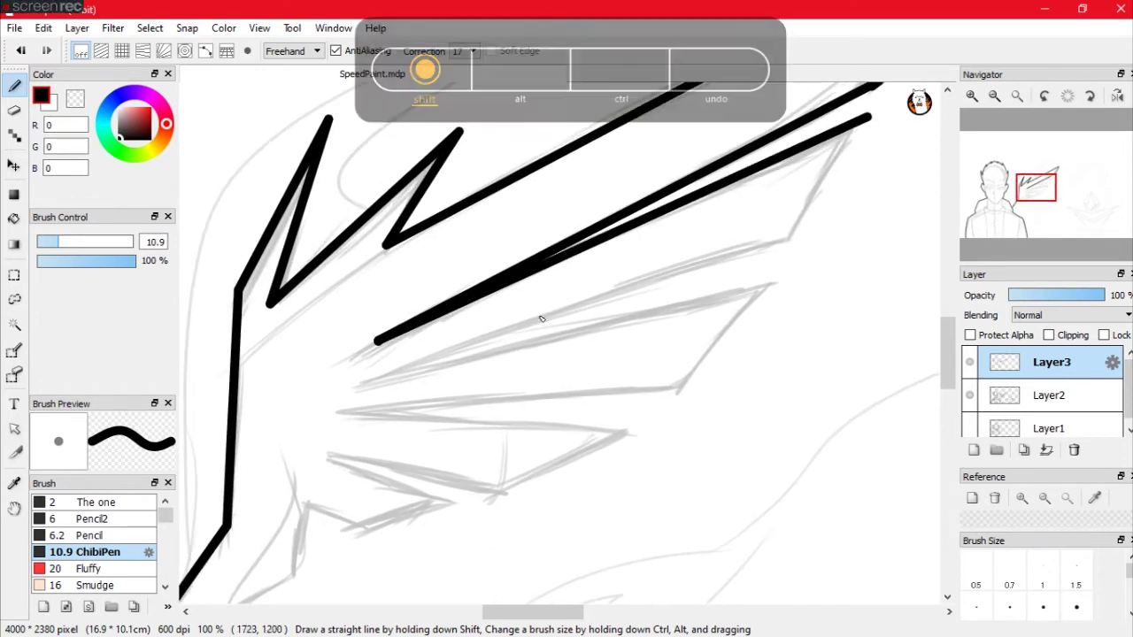
click(786, 241)
shift+click(376, 376)
shift+click(773, 285)
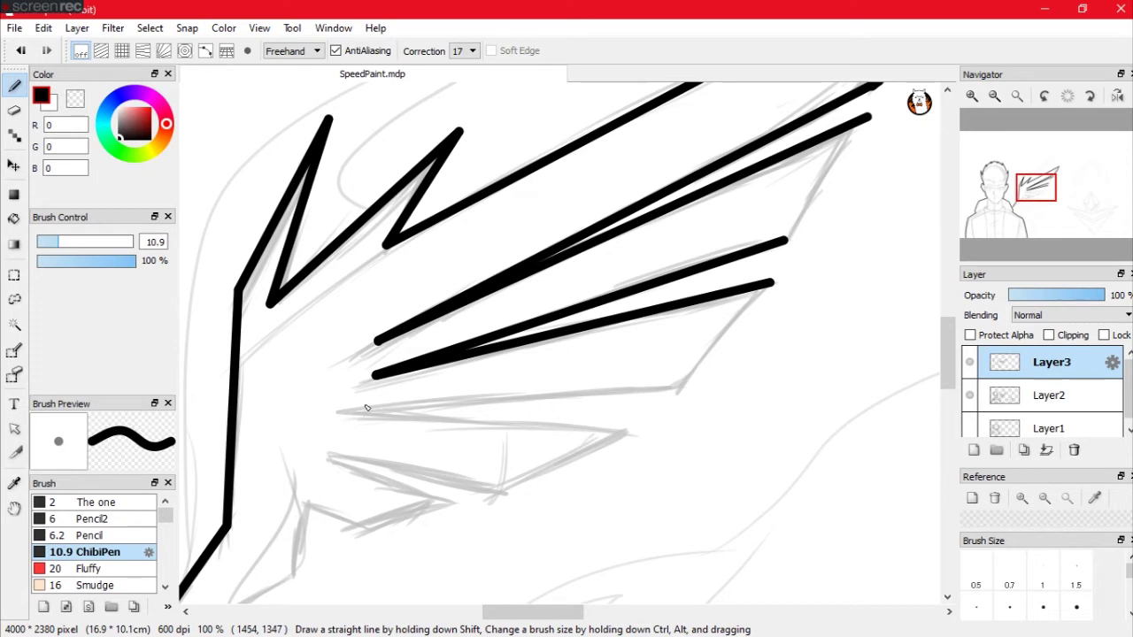
click(357, 407)
shift+click(671, 387)
shift+click(628, 432)
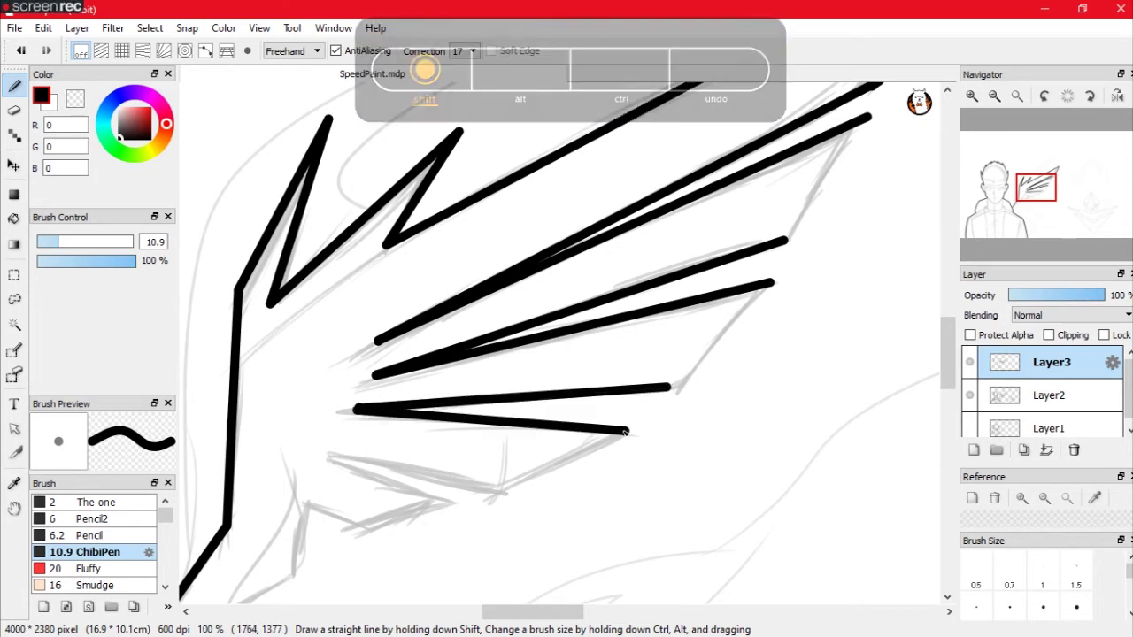
click(347, 436)
shift+click(497, 489)
shift+click(453, 500)
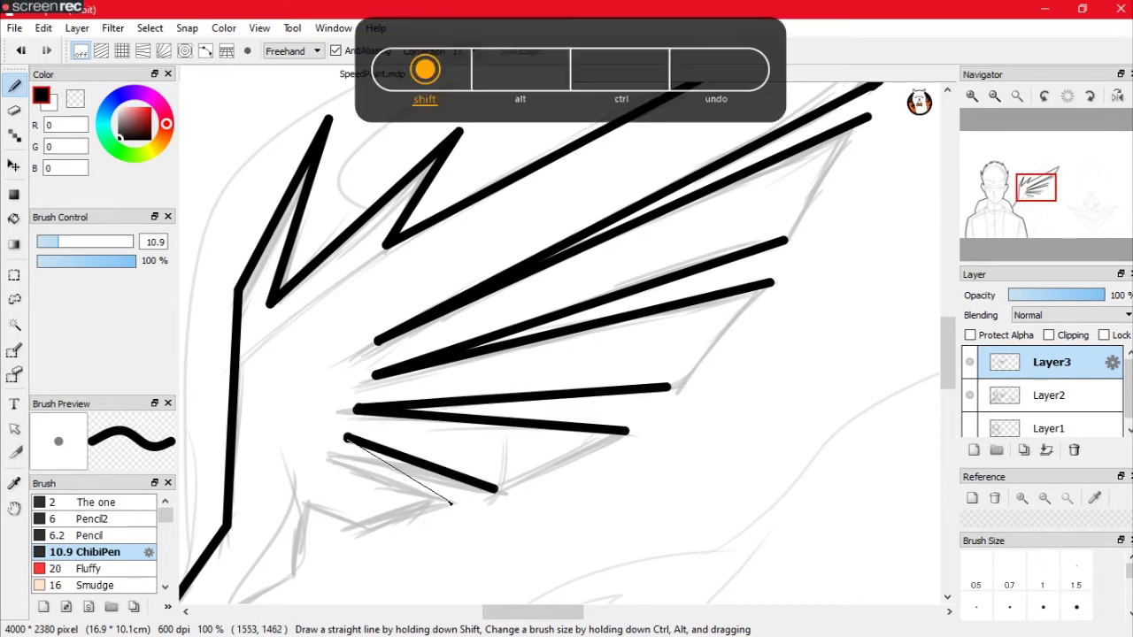
click(312, 493)
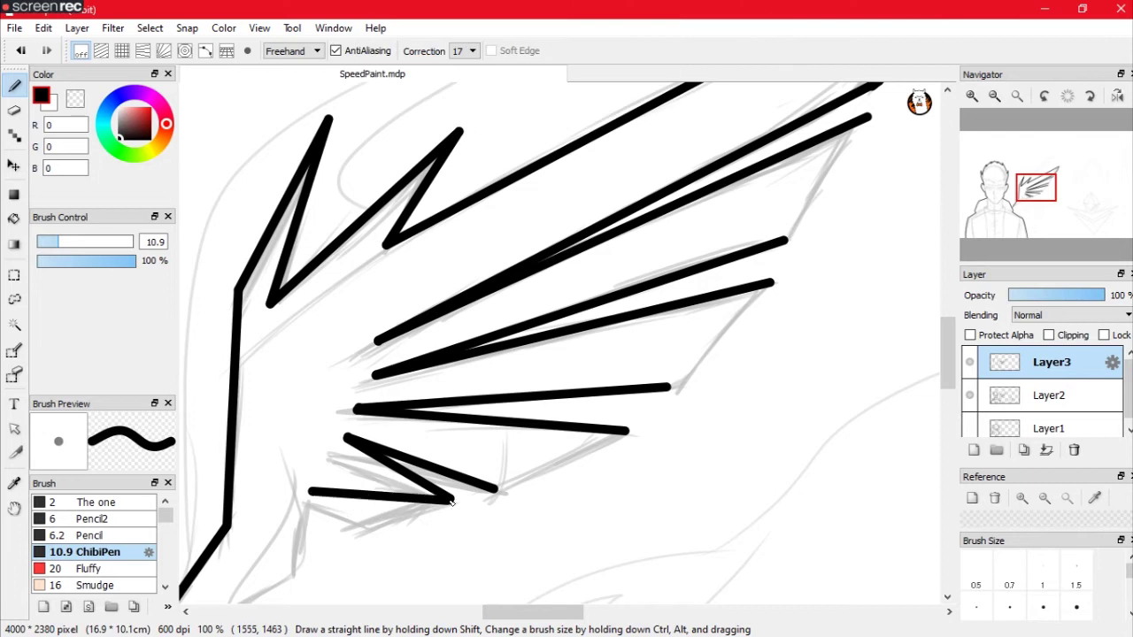
key(ctrl+z)
Step: Ink the wing's lower and outer edges down to the shoulder
mouse_move(1035, 186)
mouse_down()
mouse_move(1018, 209)
mouse_move(1035, 182)
mouse_move(1027, 196)
mouse_up()
shift+click(633, 231)
shift+click(615, 319)
shift+click(442, 425)
shift+click(770, 358)
shift+click(843, 240)
shift+click(639, 510)
shift+click(742, 409)
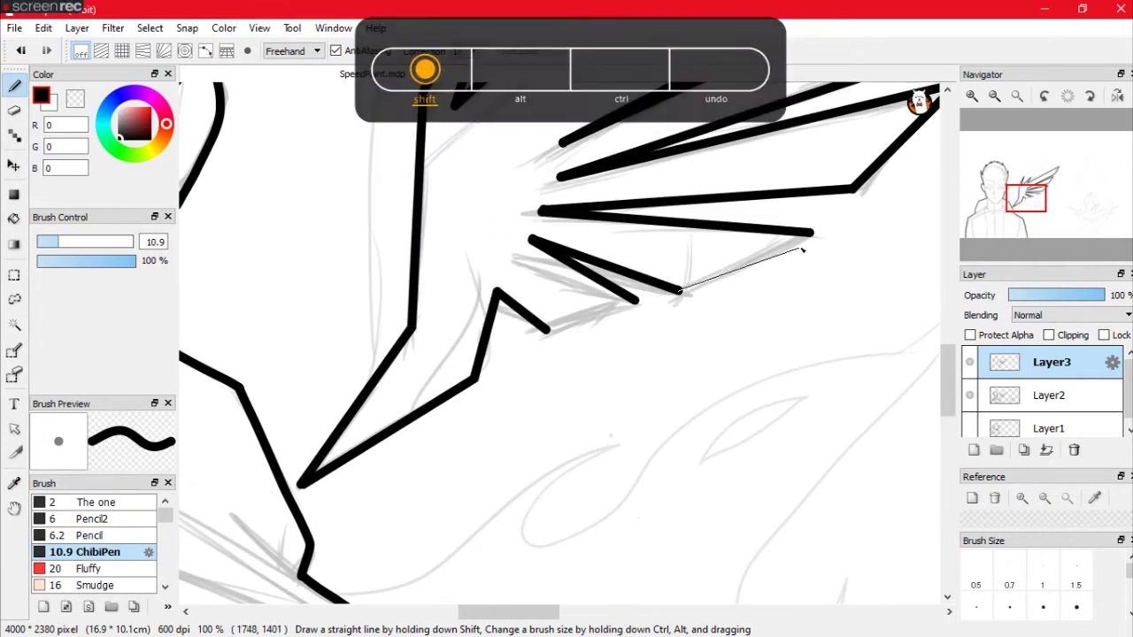
Step: Add the final lowest feather strokes and fit the whole drawing in view
shift+click(812, 235)
shift+click(682, 290)
shift+click(637, 301)
shift+click(547, 332)
key(ctrl+0)
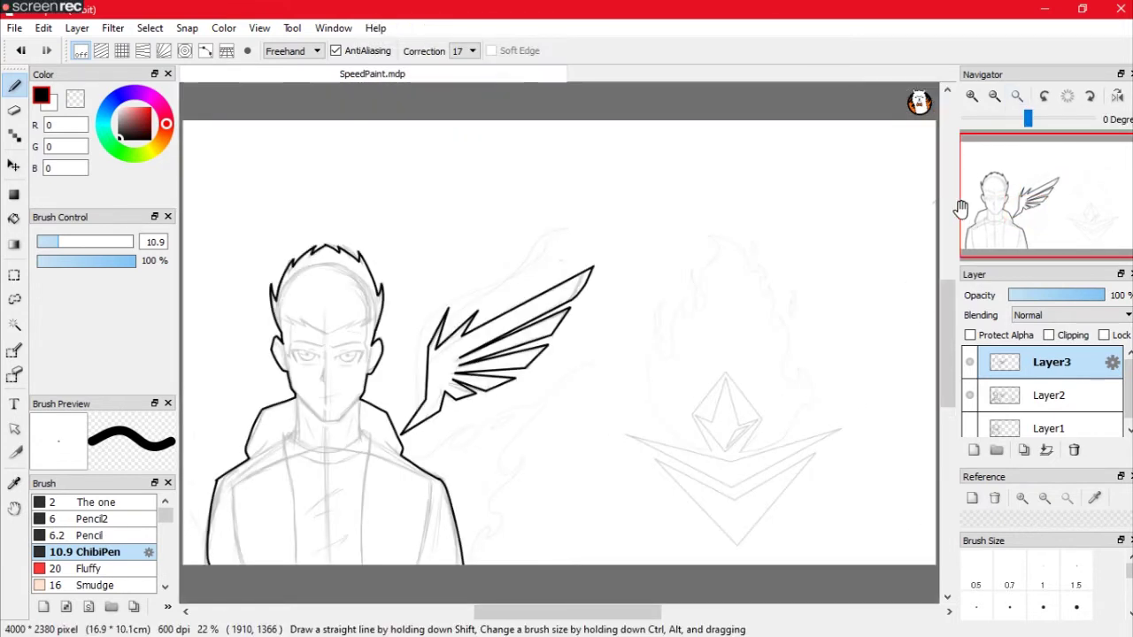
Step: Zoom onto the emblem and ink its upper and lower chevrons with straight lines
click(971, 96)
drag(1044, 191, 1088, 213)
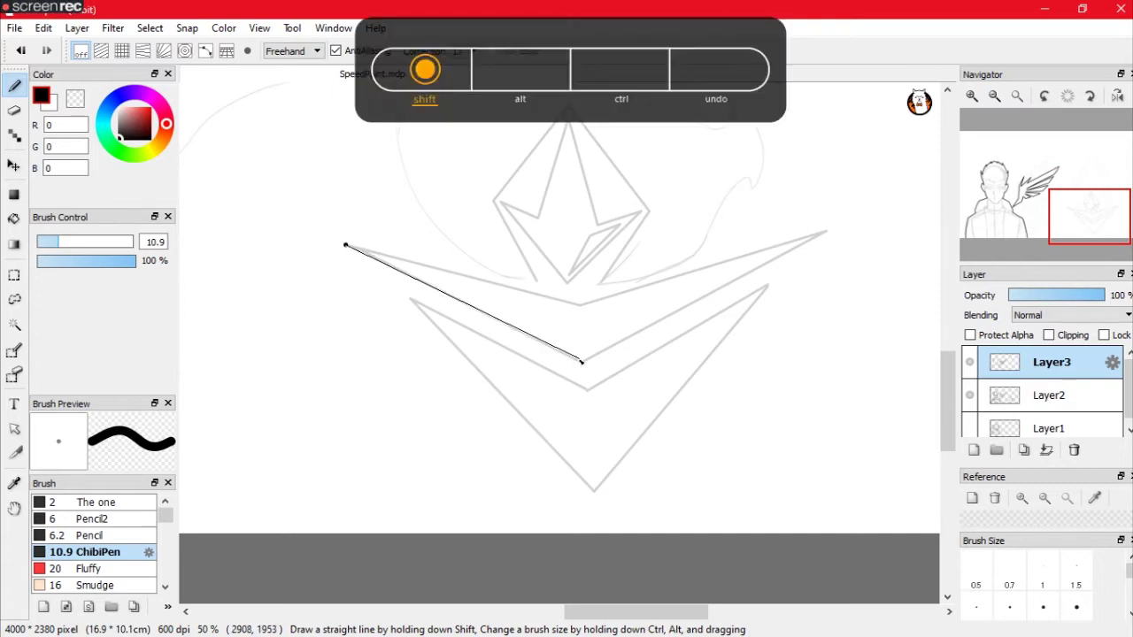
shift+click(584, 361)
shift+click(832, 230)
shift+click(584, 305)
shift+click(345, 244)
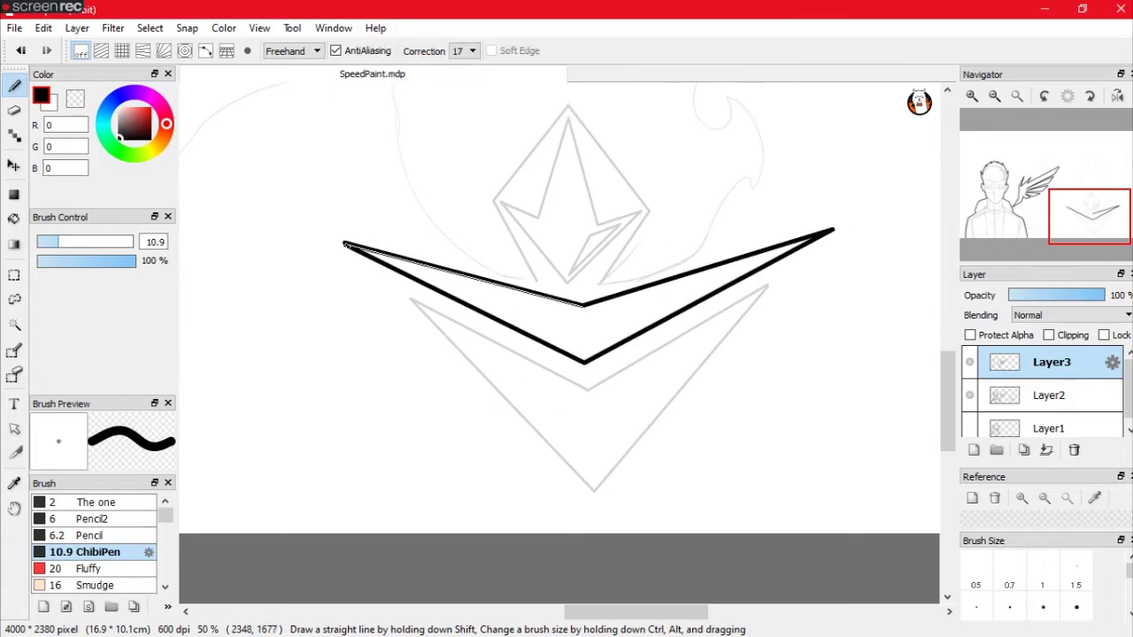
shift+click(595, 486)
shift+click(768, 288)
shift+click(628, 354)
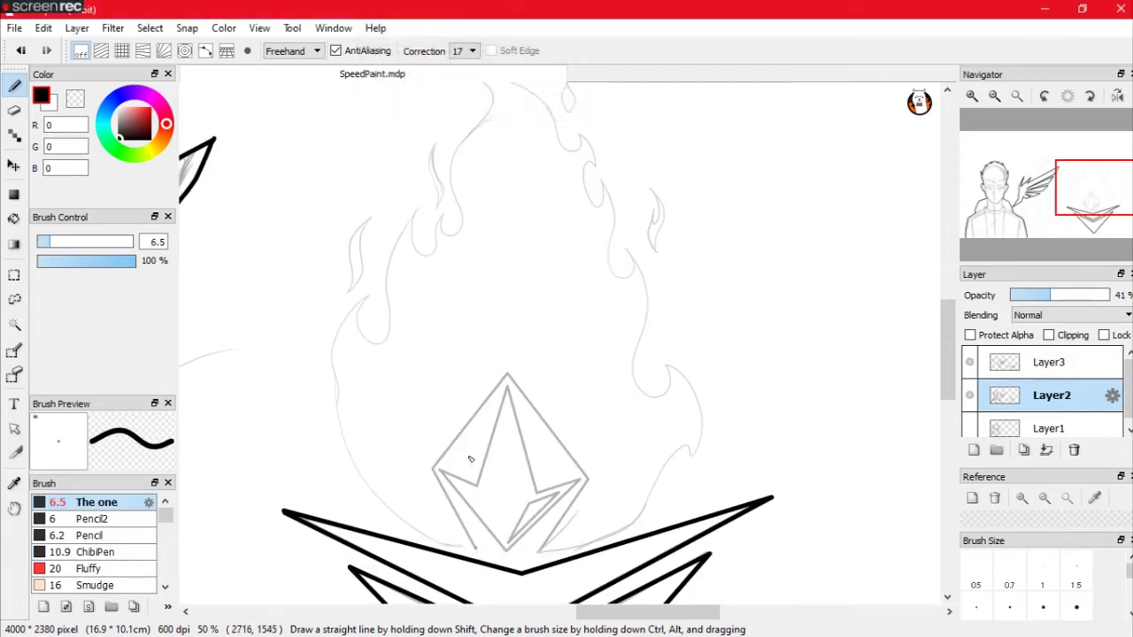
Step: Ink the diamond's straight edges up to its top and along its lower sides
click(1049, 362)
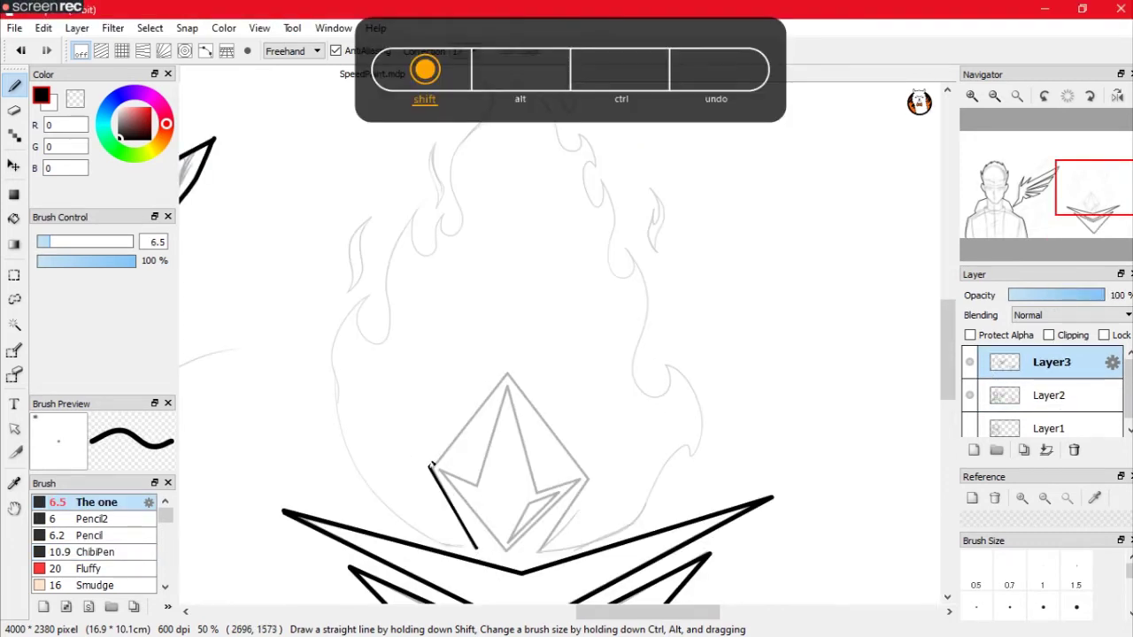
shift+click(515, 371)
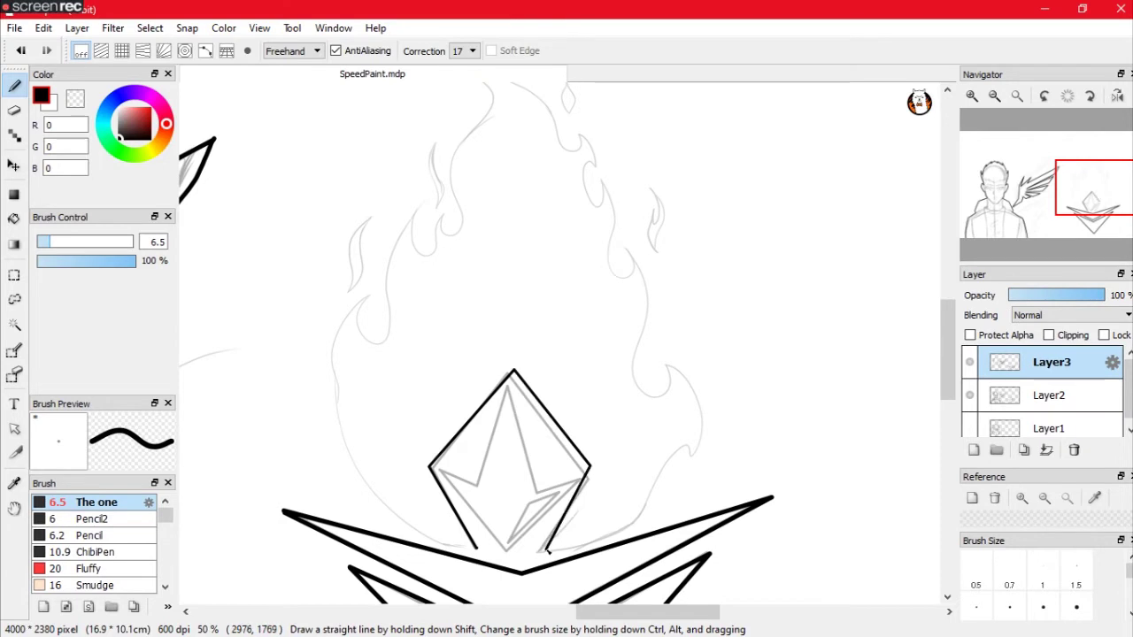
shift+click(478, 547)
shift+click(573, 478)
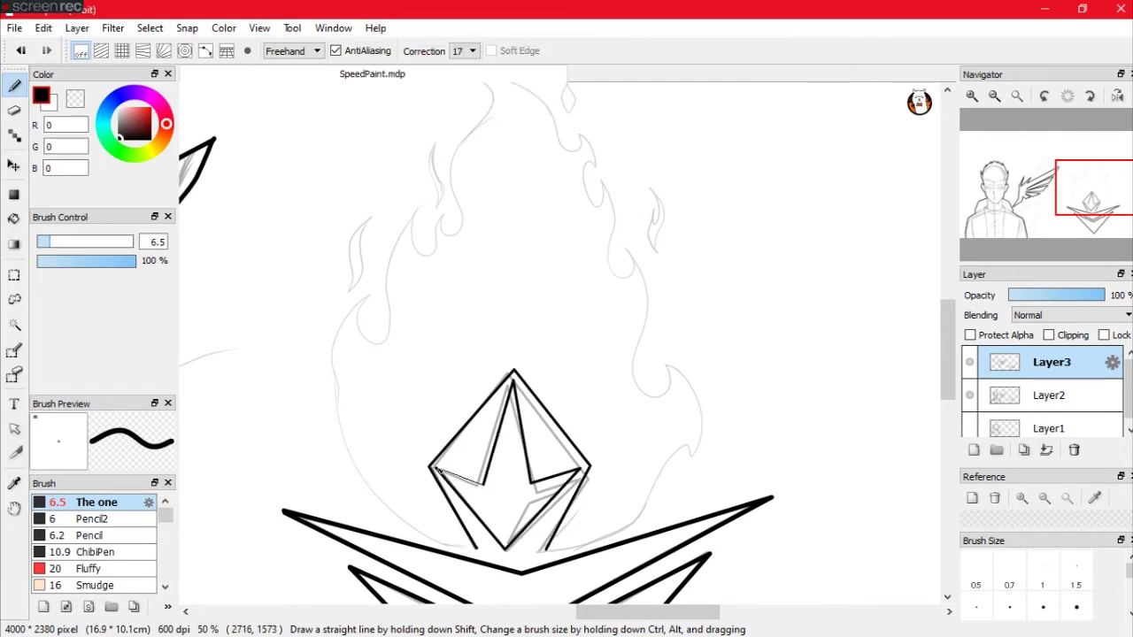
scroll(582, 443, up, 2)
Step: Trace the flame's left tongues and right edge freehand over the sketch
drag(567, 265, 567, 399)
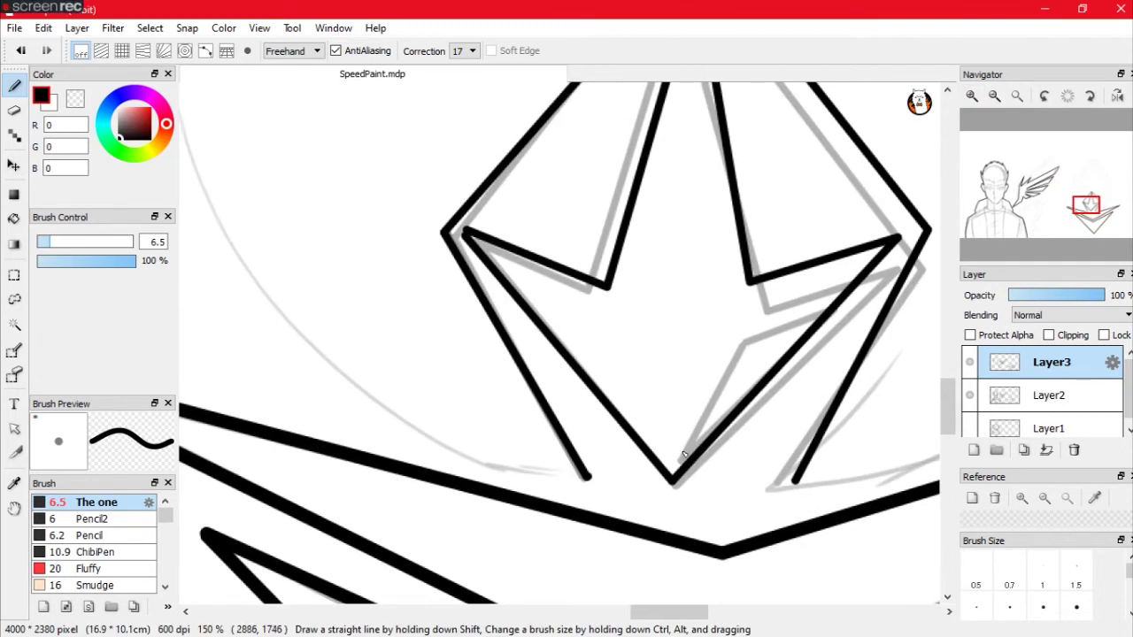
scroll(630, 414, down, 2)
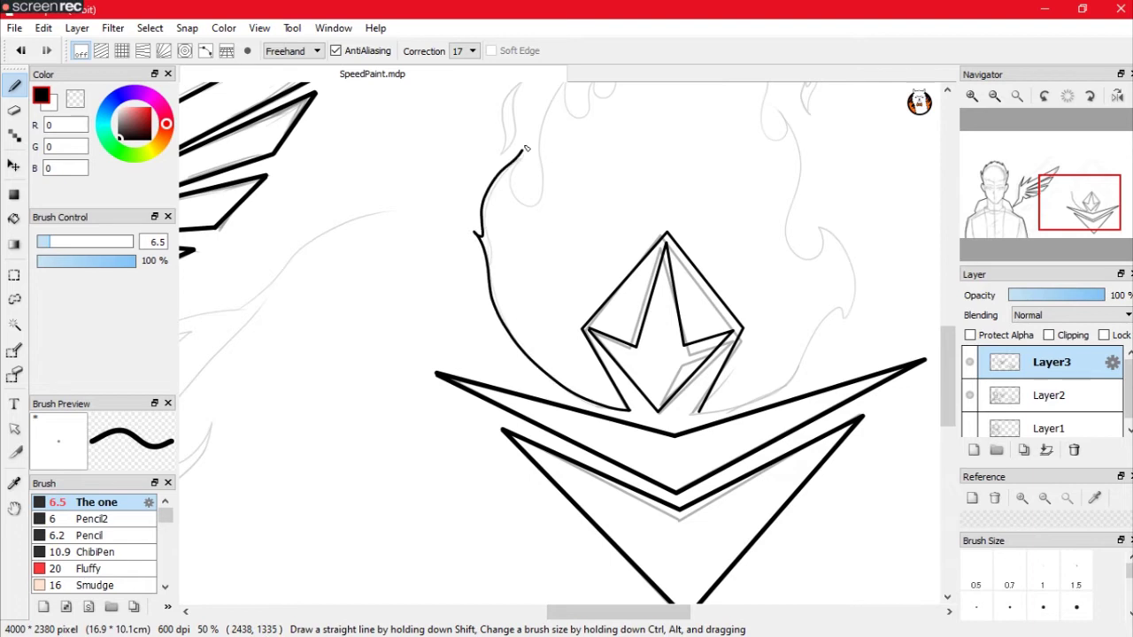
drag(542, 179, 326, 429)
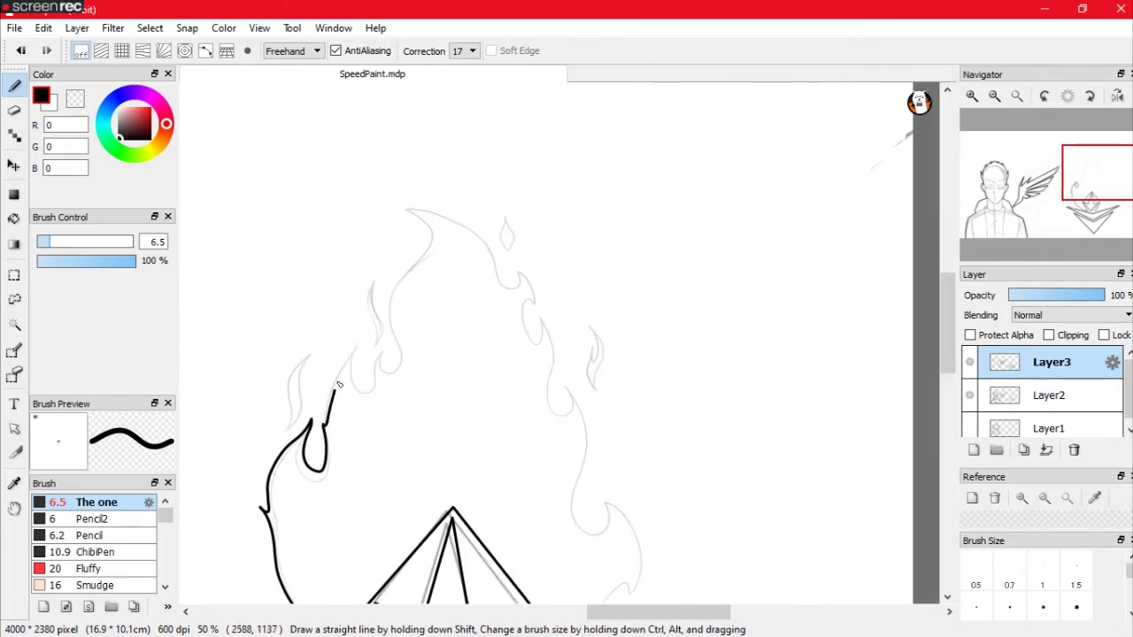
drag(398, 282, 430, 217)
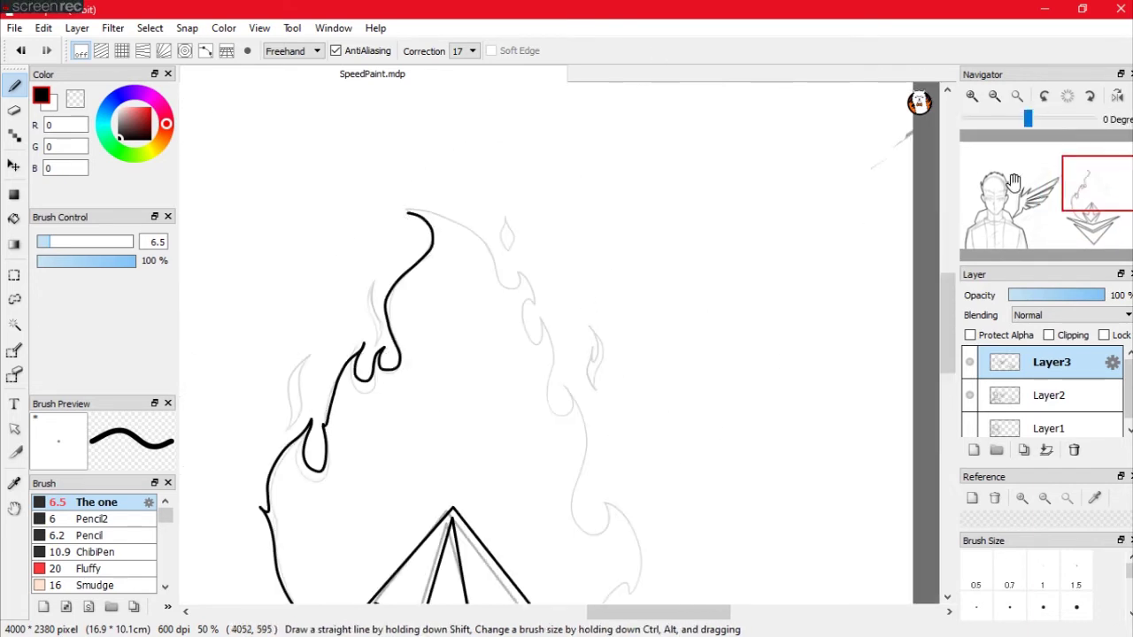
drag(430, 265, 496, 132)
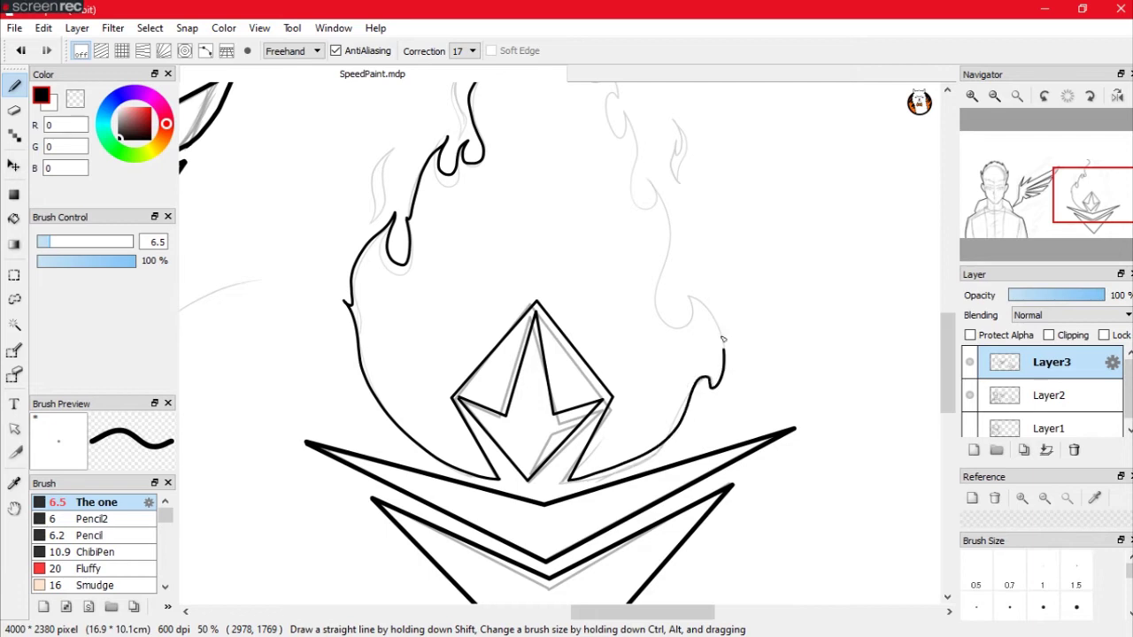
mouse_move(674, 250)
mouse_down()
mouse_move(659, 177)
mouse_move(633, 261)
mouse_up()
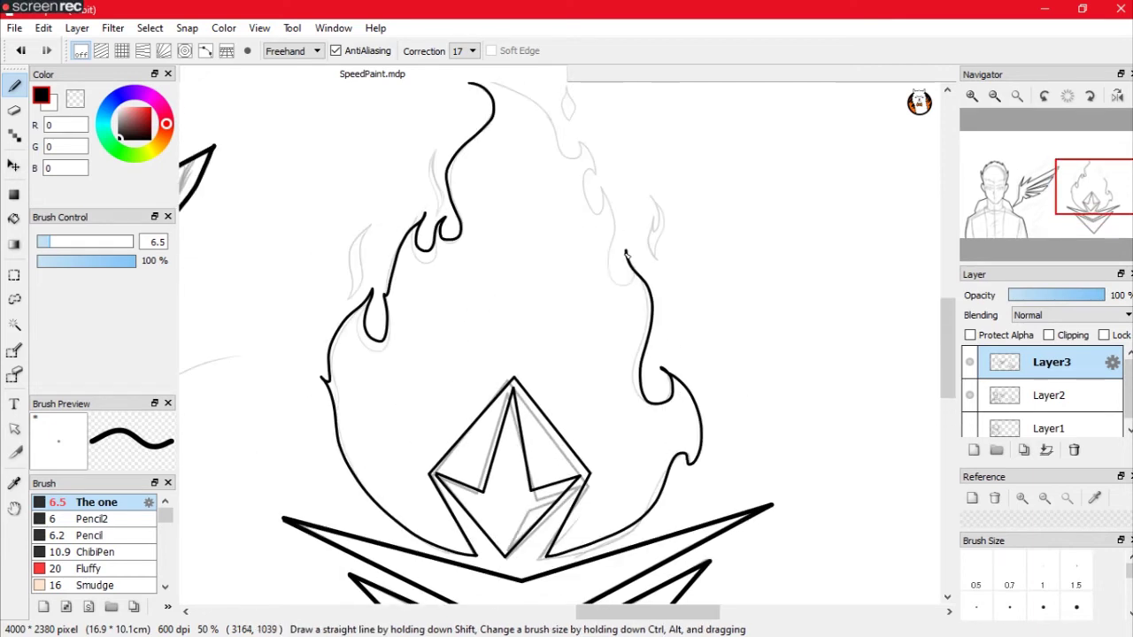
drag(575, 146, 782, 386)
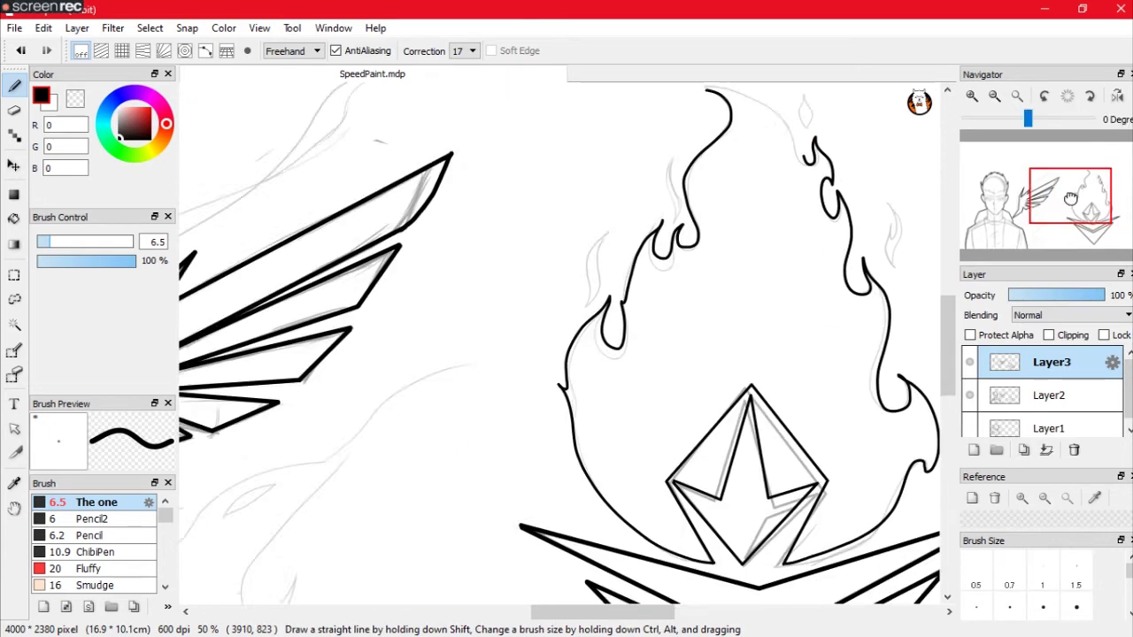
scroll(817, 288, down, 1)
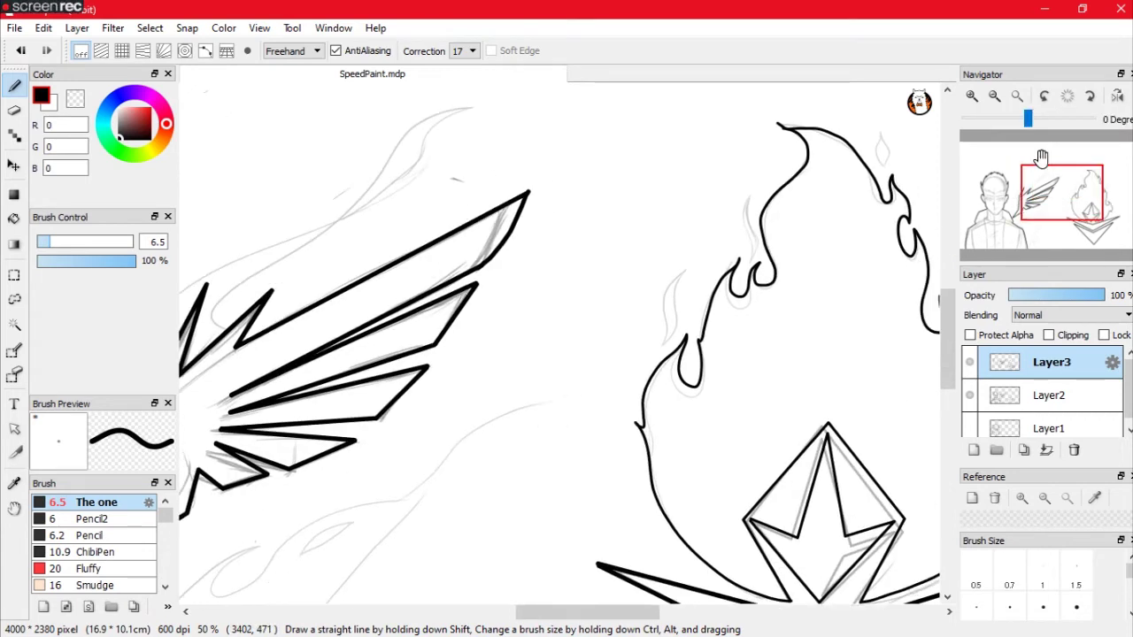
scroll(796, 310, up, 3)
Step: Ink the left and inner flame tendrils, redrawing the inner stroke
mouse_move(620, 266)
mouse_down()
mouse_move(522, 491)
mouse_move(593, 257)
mouse_up()
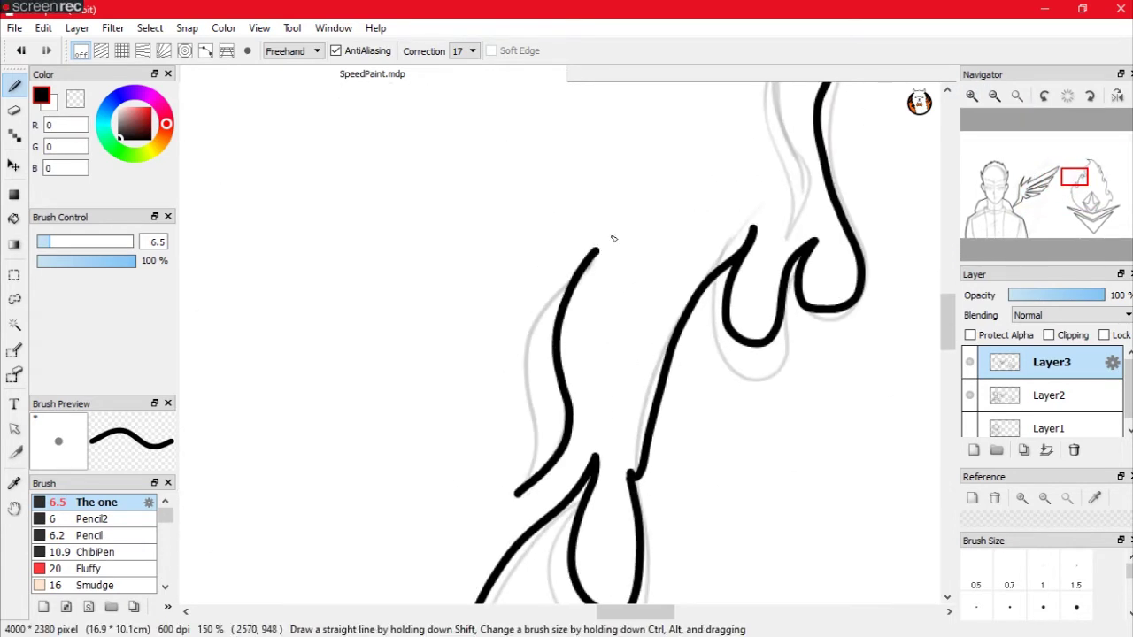
mouse_move(522, 496)
mouse_down()
mouse_move(579, 266)
mouse_move(614, 410)
mouse_move(628, 232)
mouse_up()
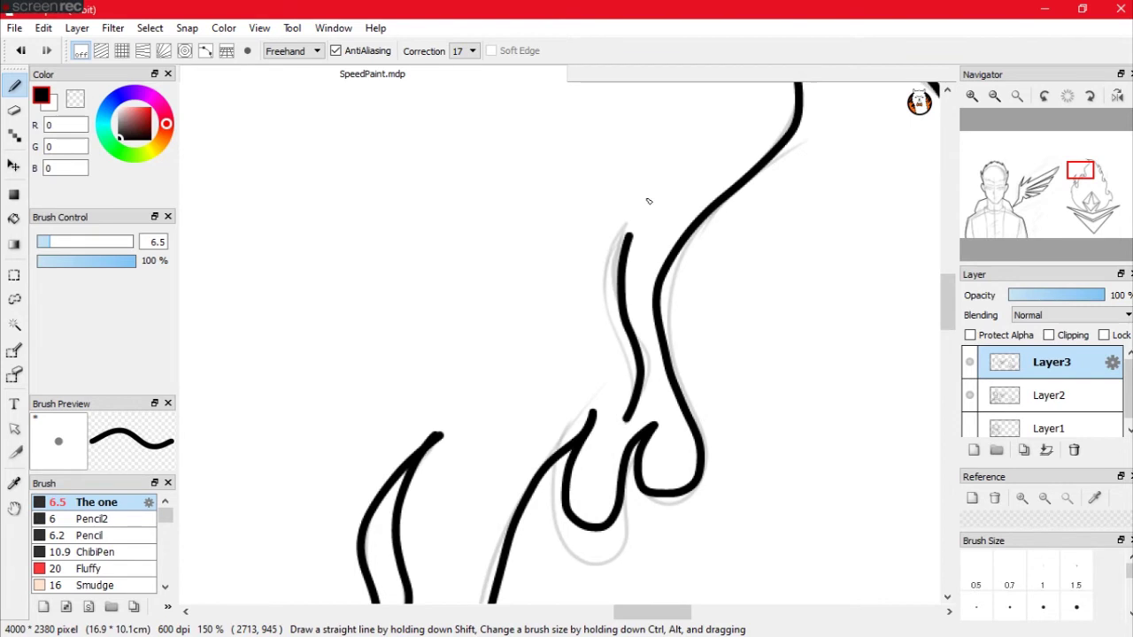
drag(619, 354, 655, 186)
key(ctrl+z)
key(ctrl+y)
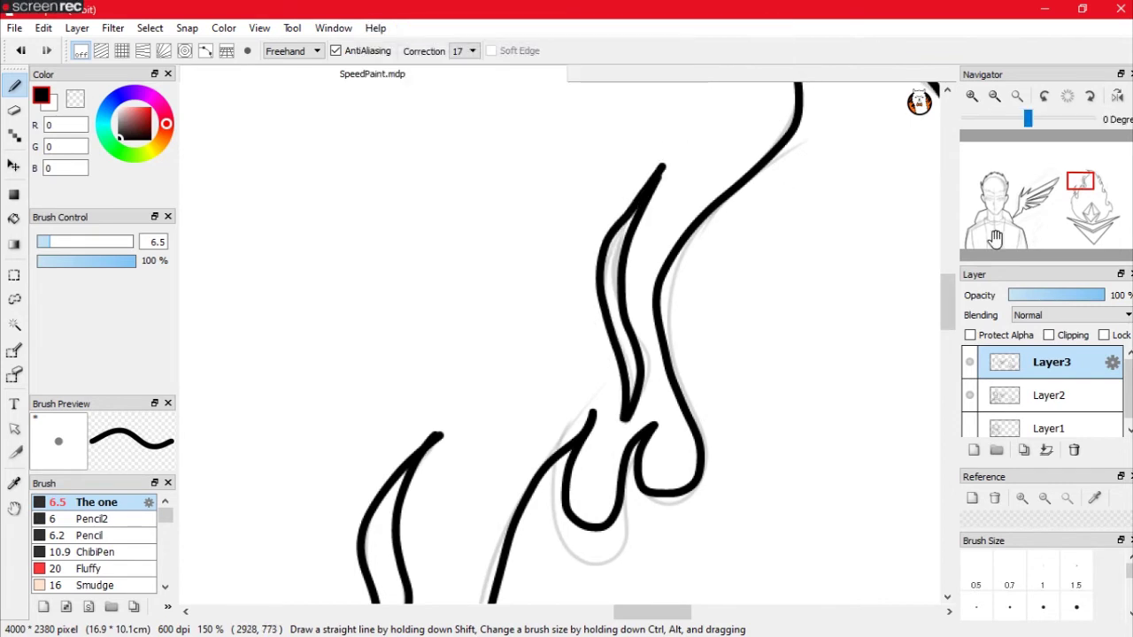
drag(637, 266, 354, 487)
Step: Ink the flame's right tongues, then fit the whole canvas in view
drag(456, 232, 566, 398)
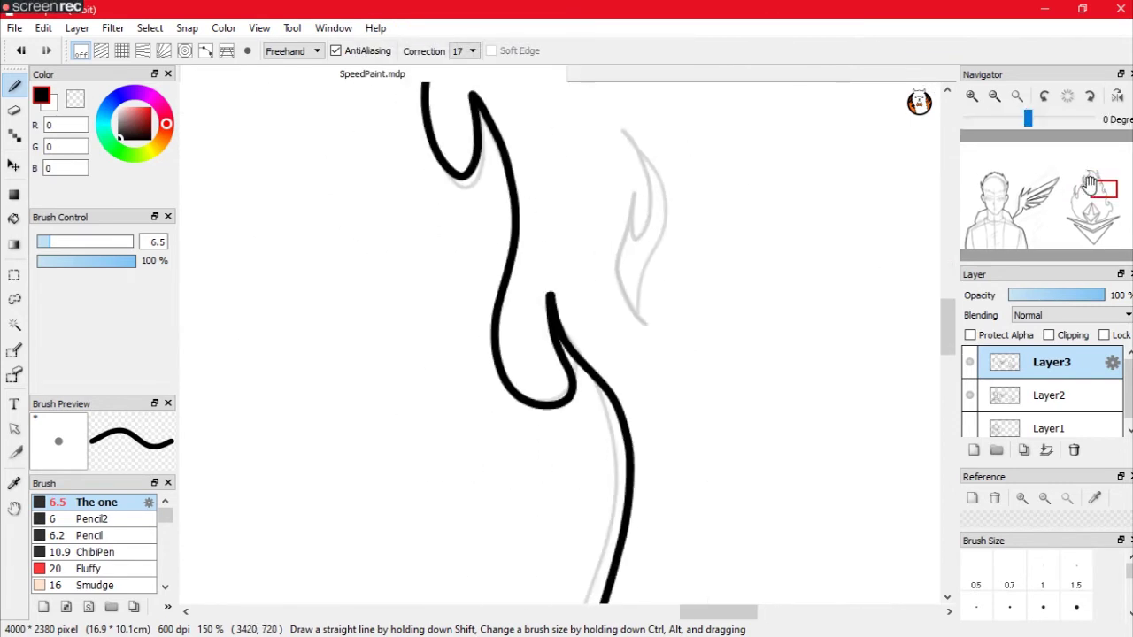
mouse_move(646, 328)
mouse_down()
mouse_move(611, 186)
mouse_move(620, 115)
mouse_up()
drag(629, 225, 620, 146)
drag(1102, 193, 1106, 177)
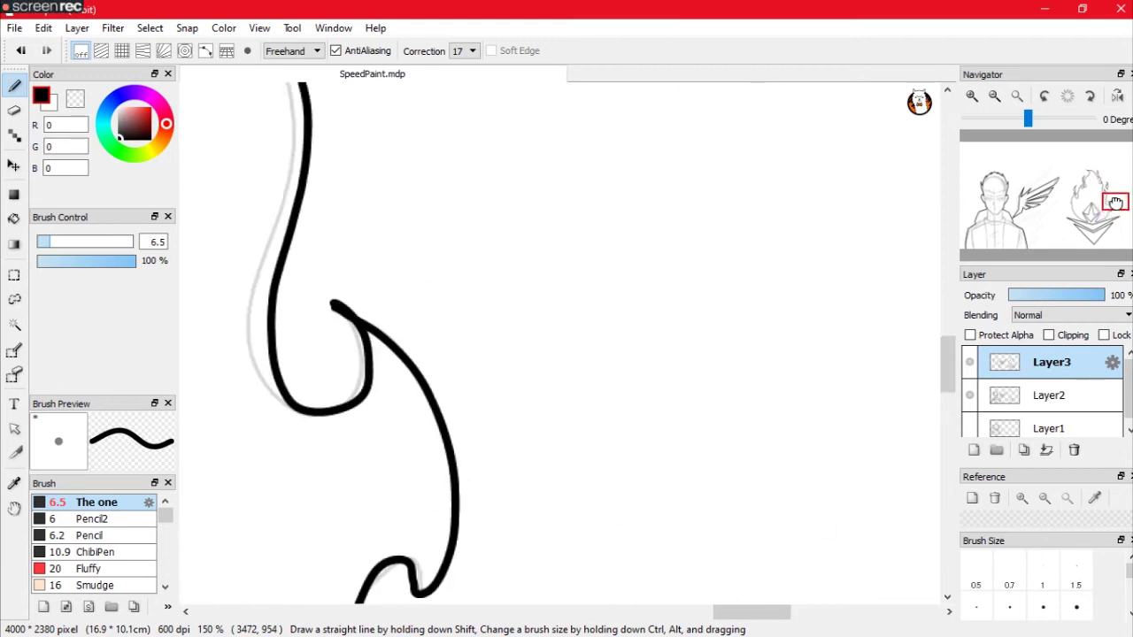
click(1017, 96)
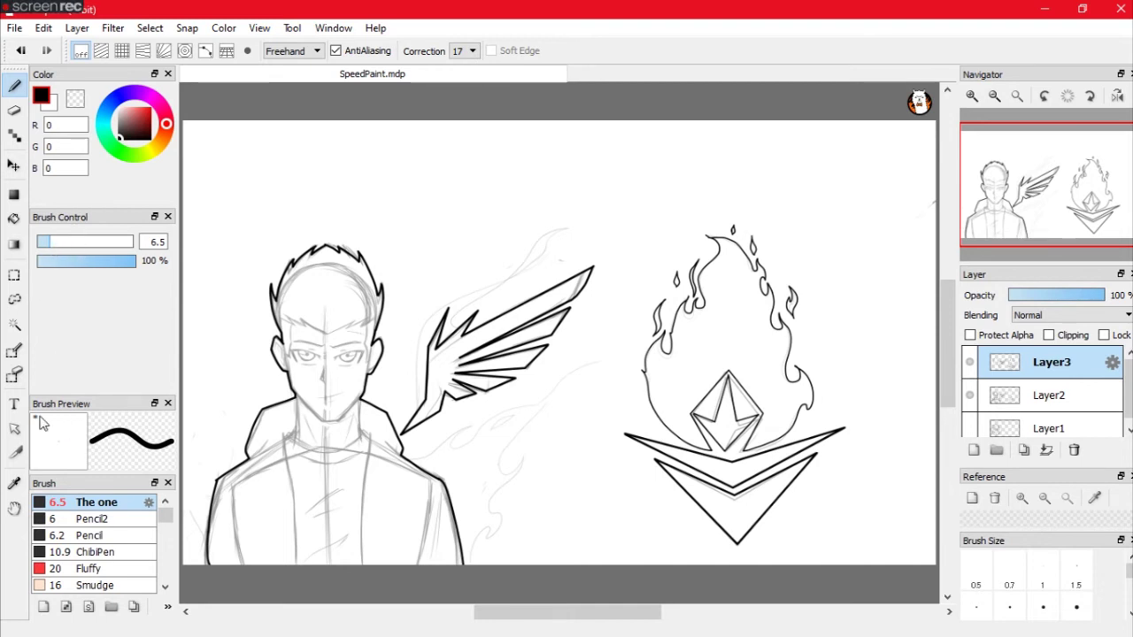
Step: Add thin straight facet lines inside the diamond, then toggle Layer2 to check inking
click(972, 96)
drag(1040, 194, 1093, 203)
click(972, 95)
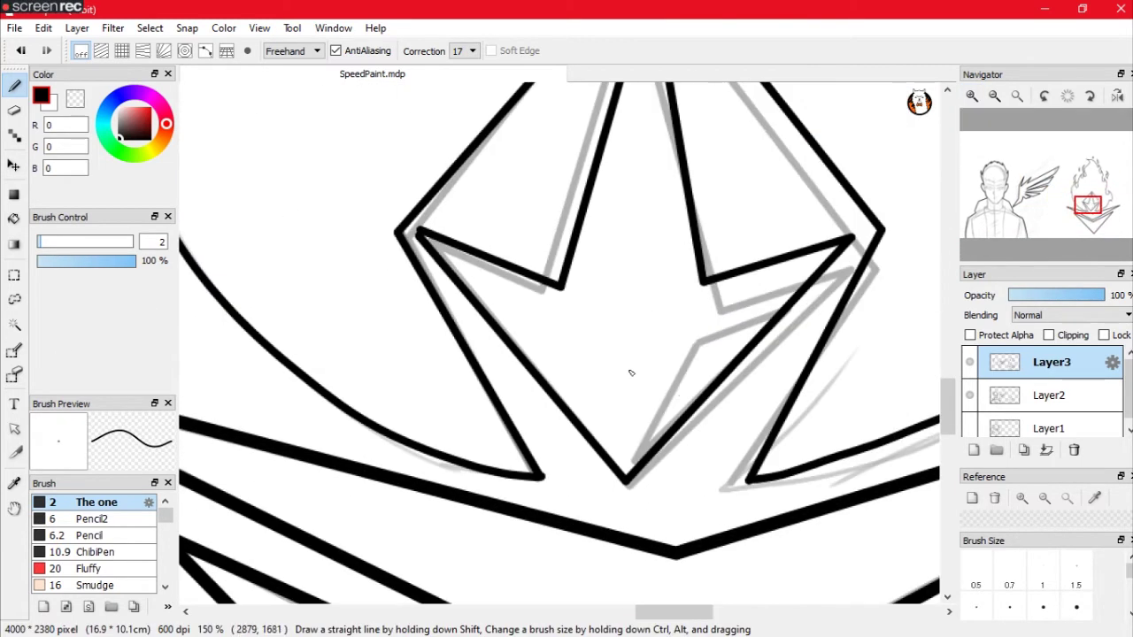
shift+click(635, 460)
shift+click(818, 259)
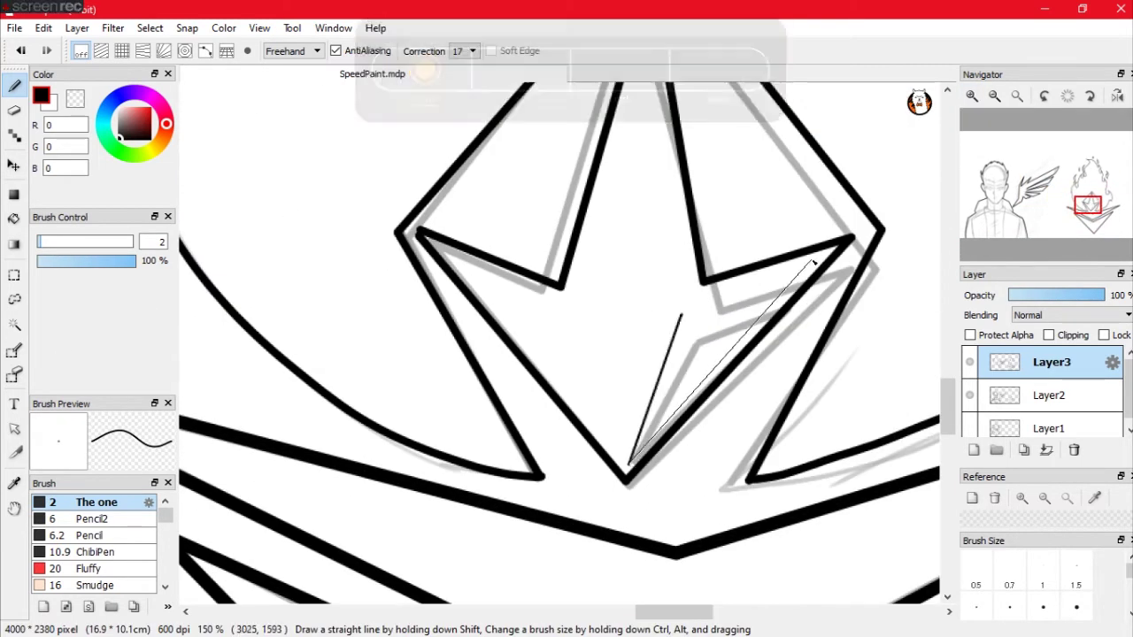
shift+click(681, 316)
click(1066, 95)
click(971, 396)
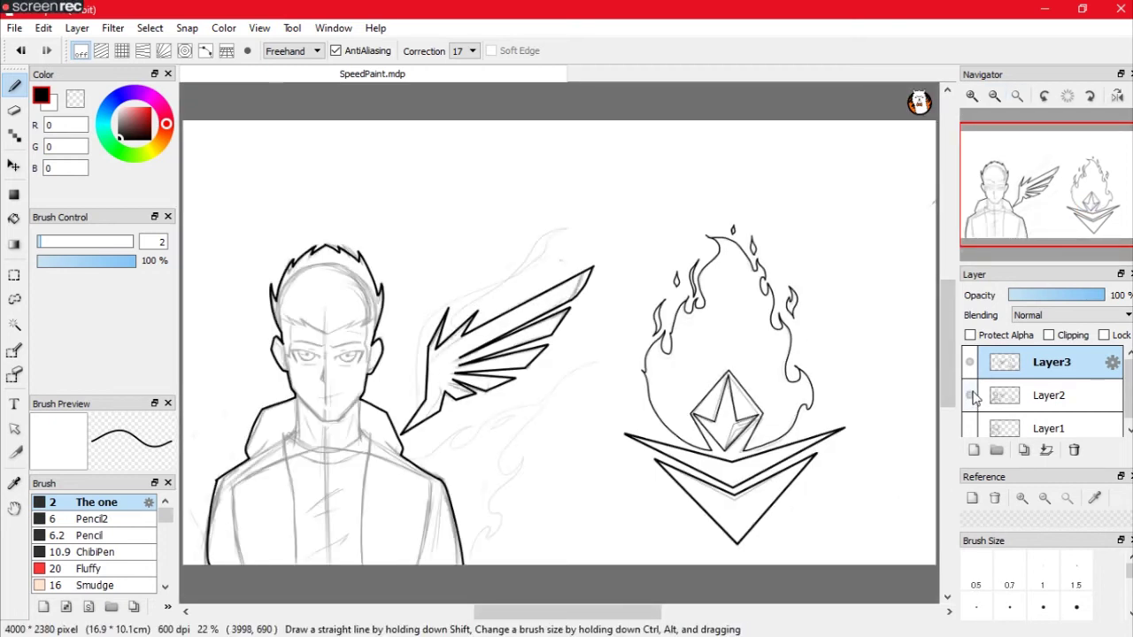
click(971, 396)
Step: Ink the jacket front edge, the left opening line and the left seam in bold black
click(94, 518)
click(972, 96)
click(972, 96)
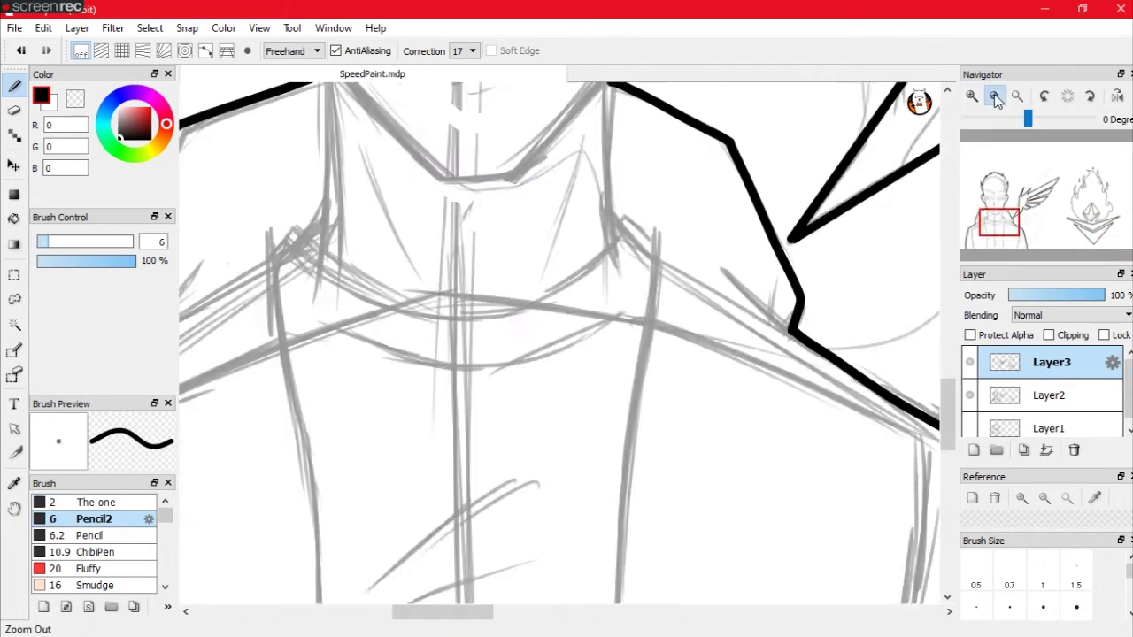
click(995, 97)
scroll(619, 314, down, 3)
drag(657, 155, 630, 454)
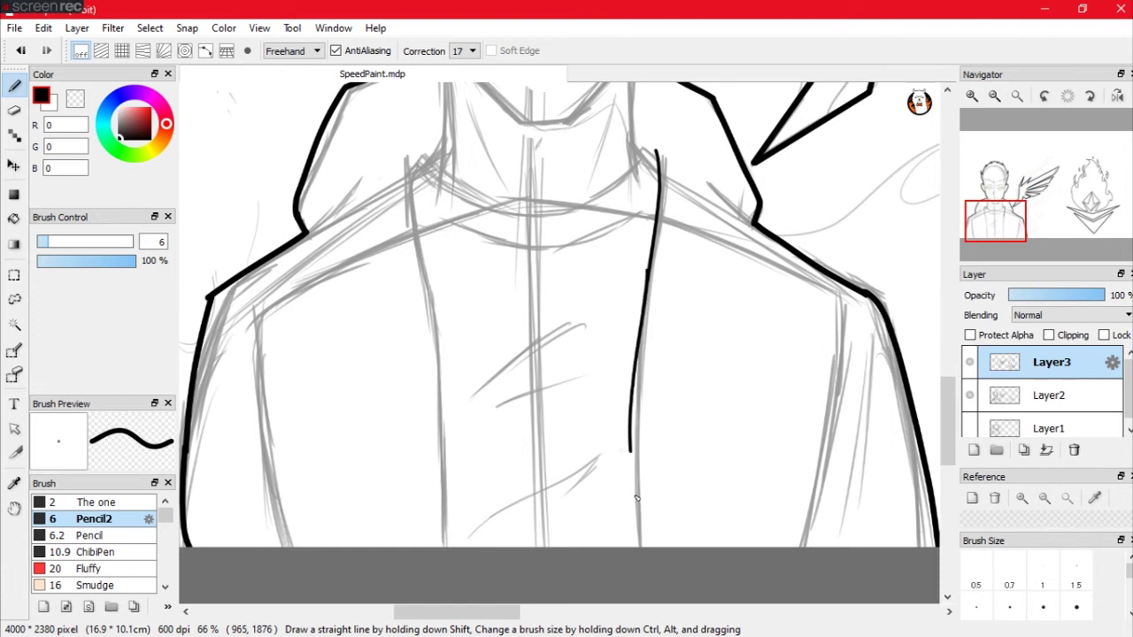
key(ctrl+z)
drag(635, 492, 630, 531)
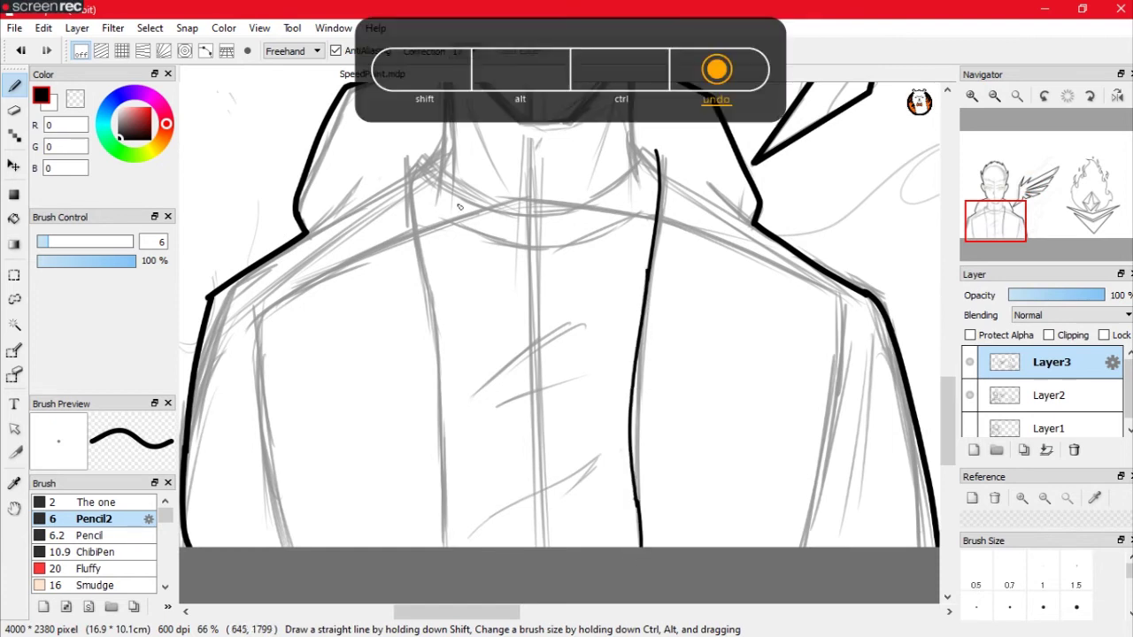
drag(407, 144, 422, 260)
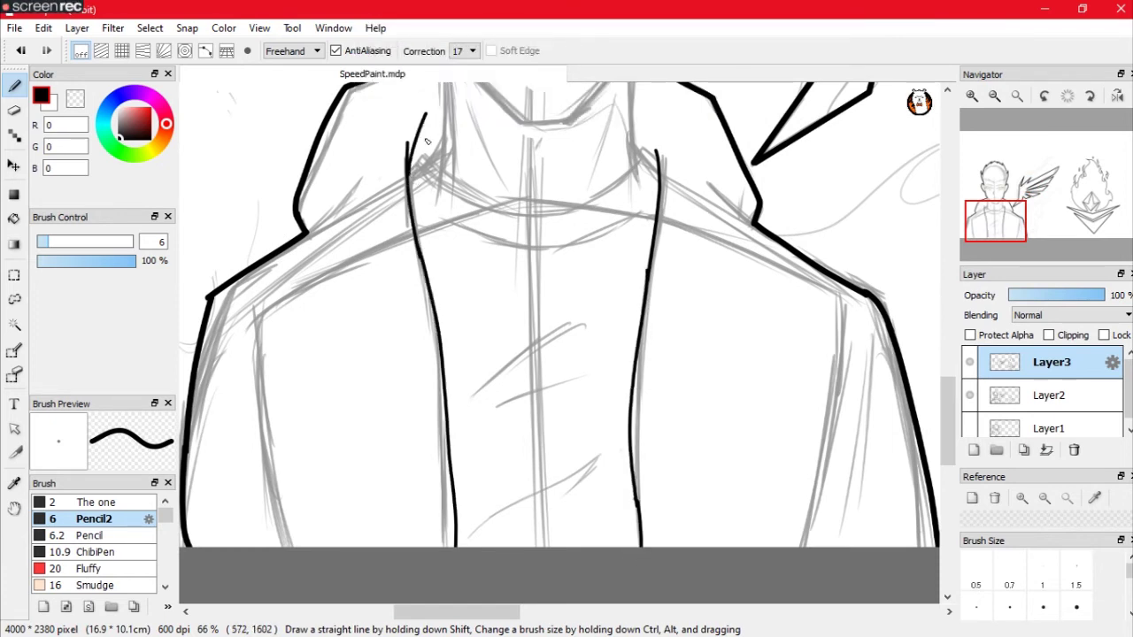
key(space)
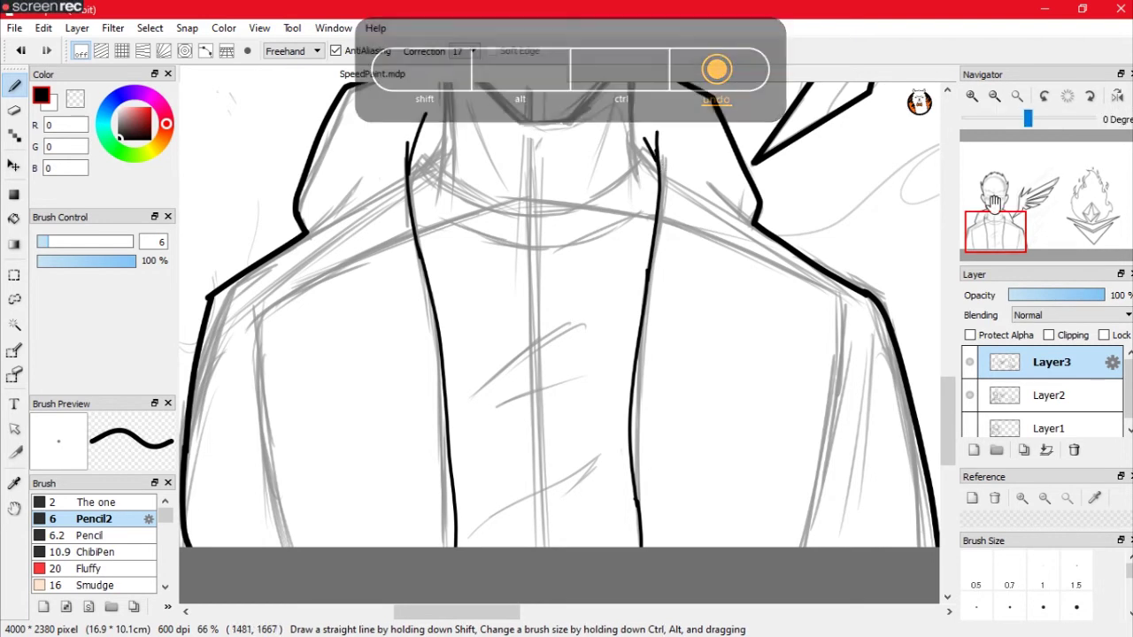
mouse_move(657, 160)
mouse_down()
mouse_move(398, 356)
mouse_move(418, 462)
mouse_up()
key(ctrl+z)
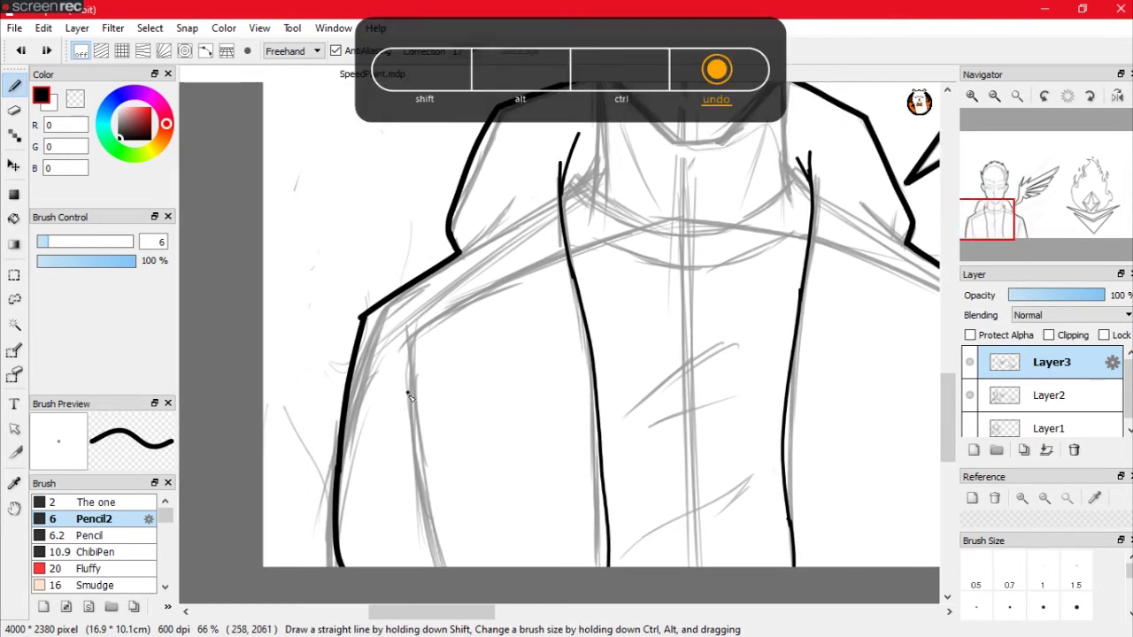
drag(408, 394, 441, 562)
Step: Ink the right side of the neck down toward the collar
key(space)
drag(734, 351, 407, 266)
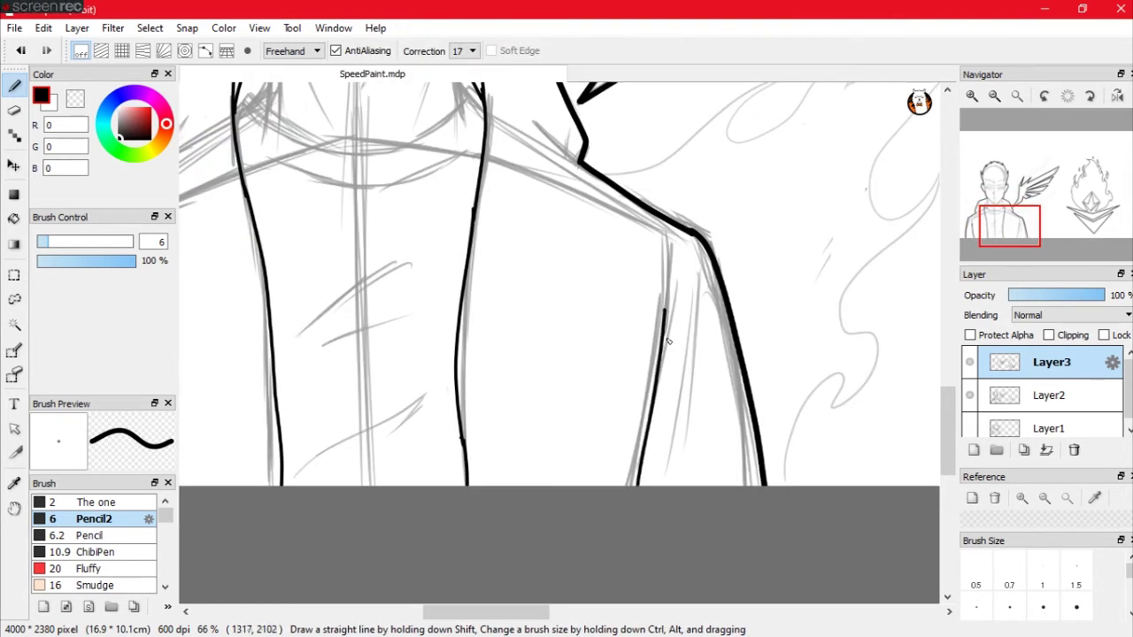
drag(668, 340, 442, 266)
drag(620, 354, 502, 133)
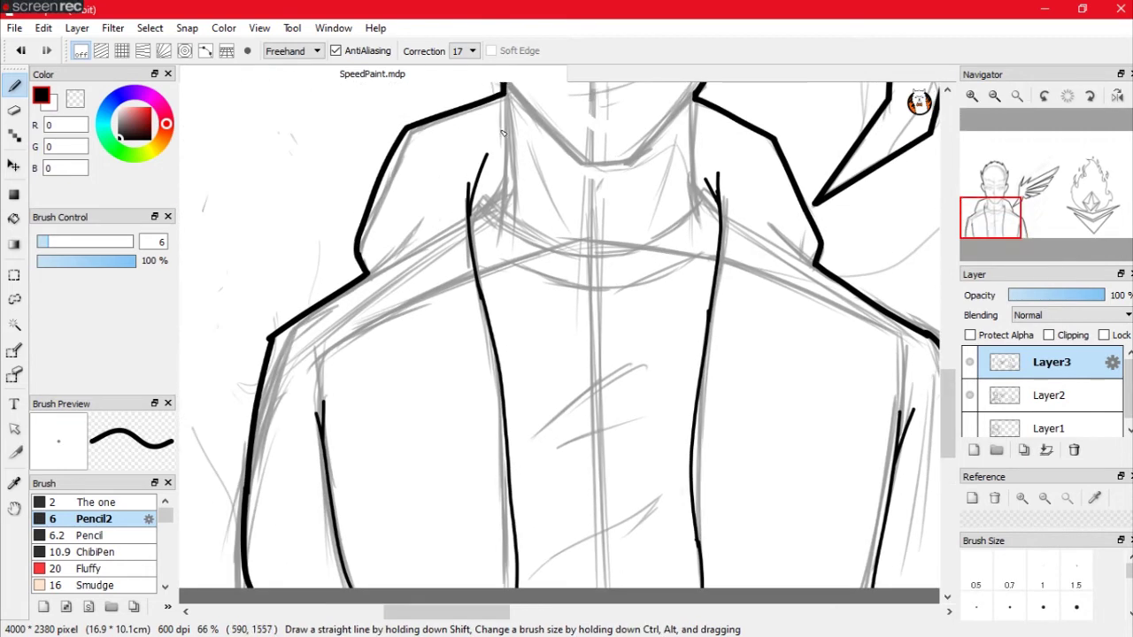
scroll(501, 132, up, 3)
drag(814, 380, 823, 536)
key(ctrl+z)
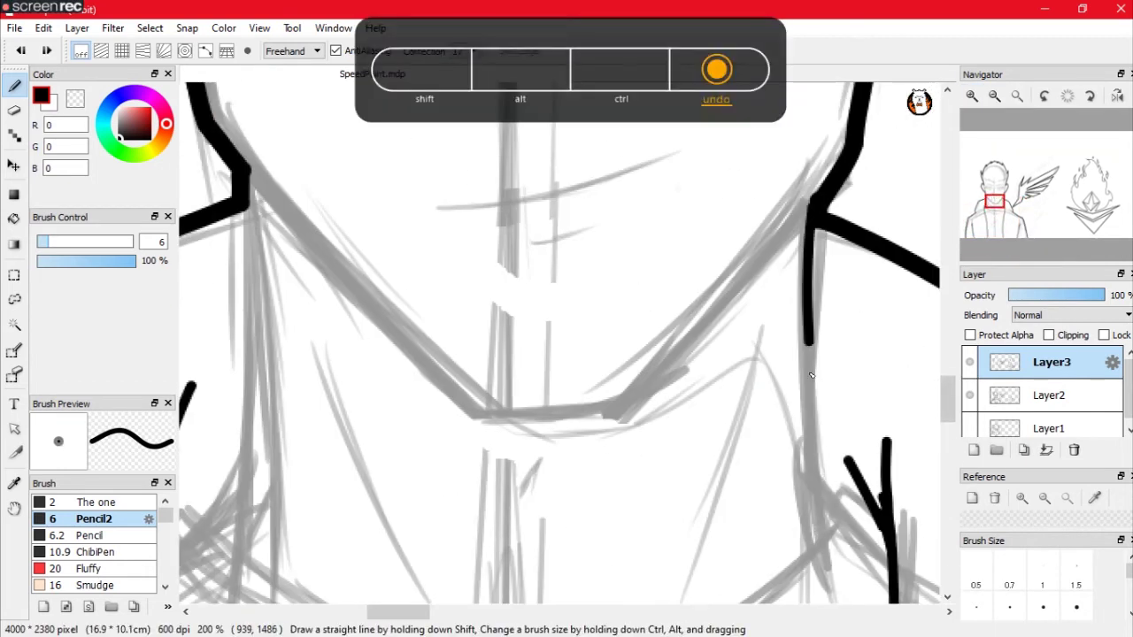
drag(807, 345, 823, 531)
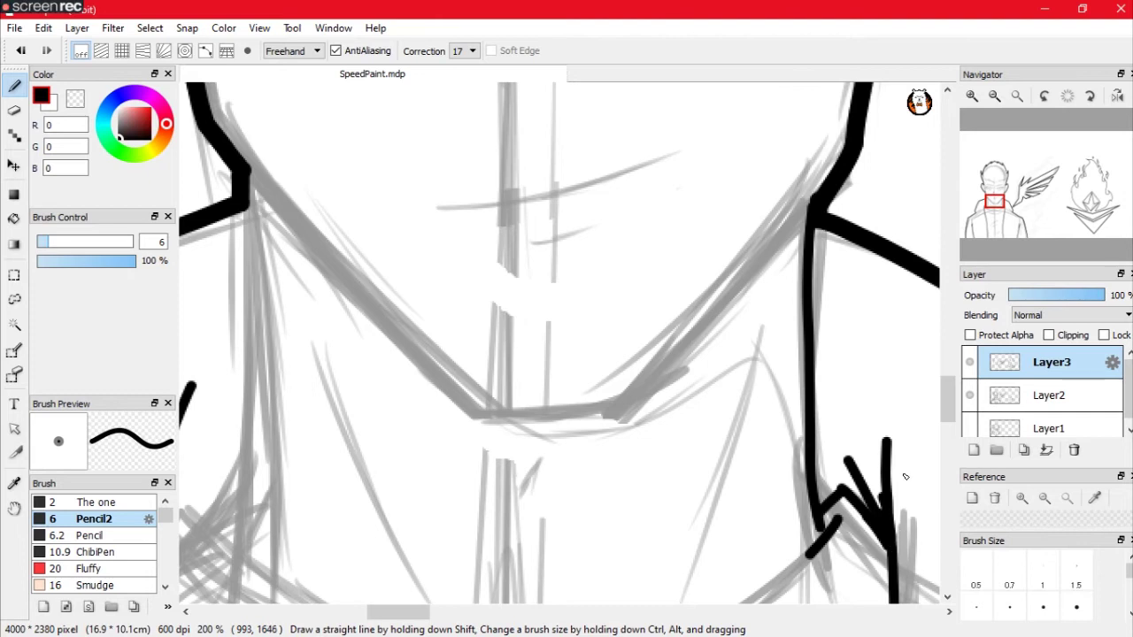
Step: Ink the long curved collar line, a diagonal fold and a second curve below it
drag(905, 477, 580, 357)
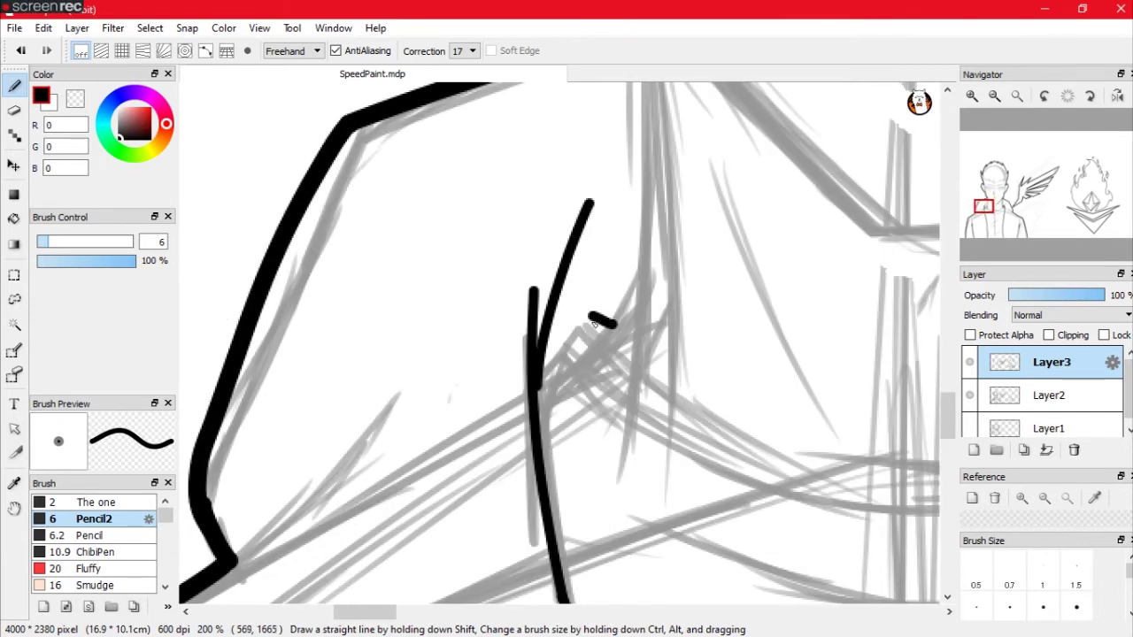
key(ctrl+z)
drag(593, 317, 542, 381)
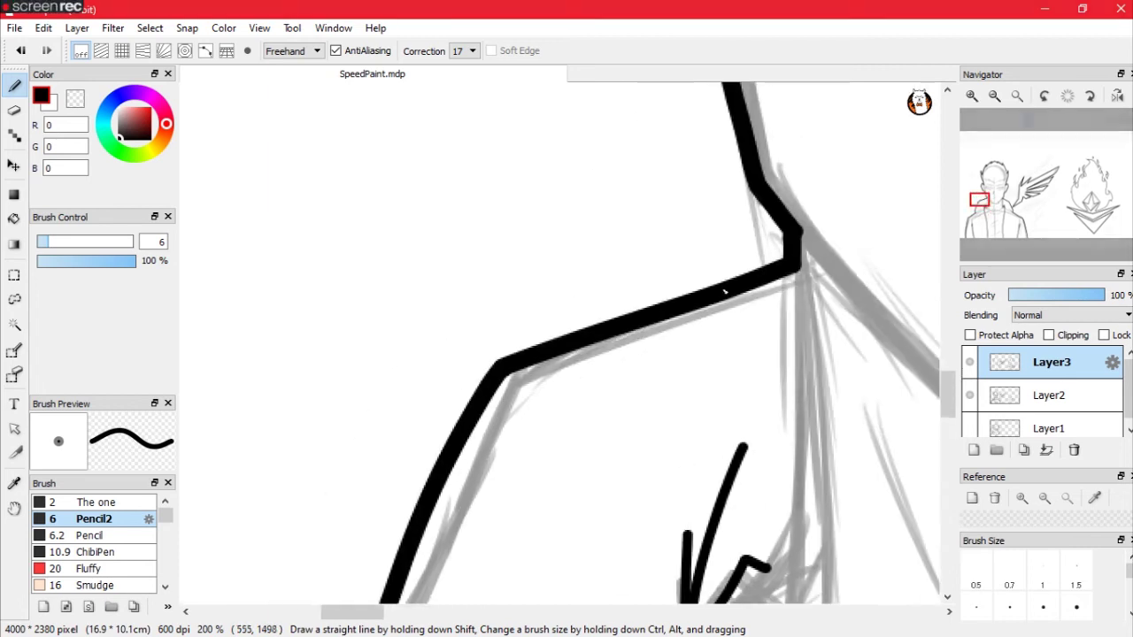
mouse_move(984, 208)
mouse_down()
mouse_move(987, 218)
mouse_move(983, 205)
mouse_up()
drag(614, 284, 624, 398)
drag(985, 205, 993, 213)
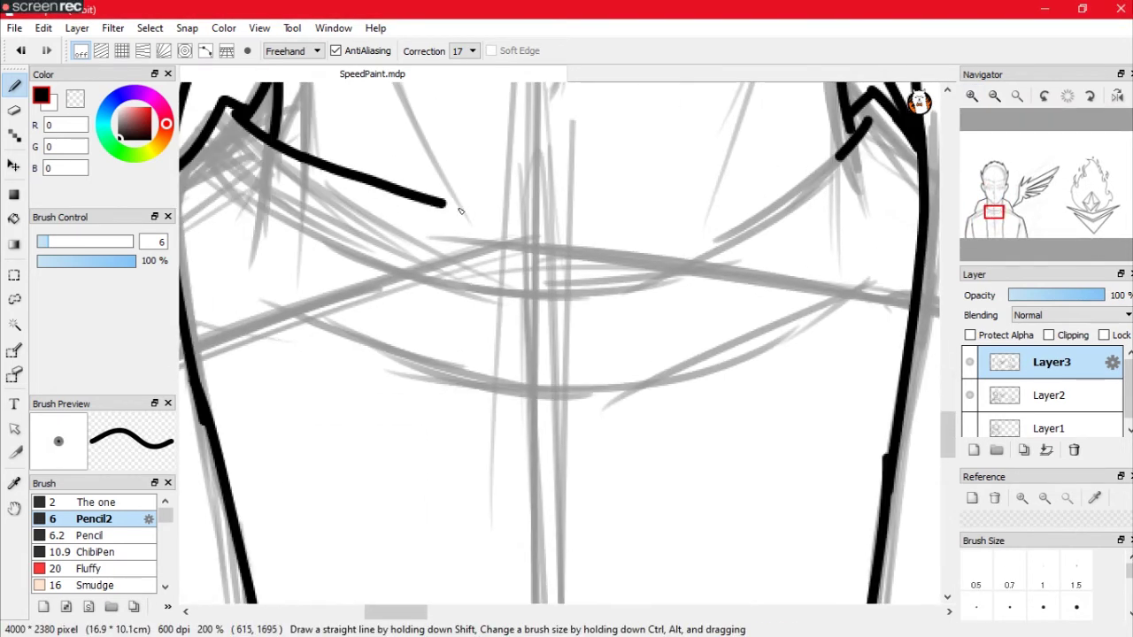
drag(301, 152, 832, 149)
key(ctrl+z)
drag(292, 161, 740, 215)
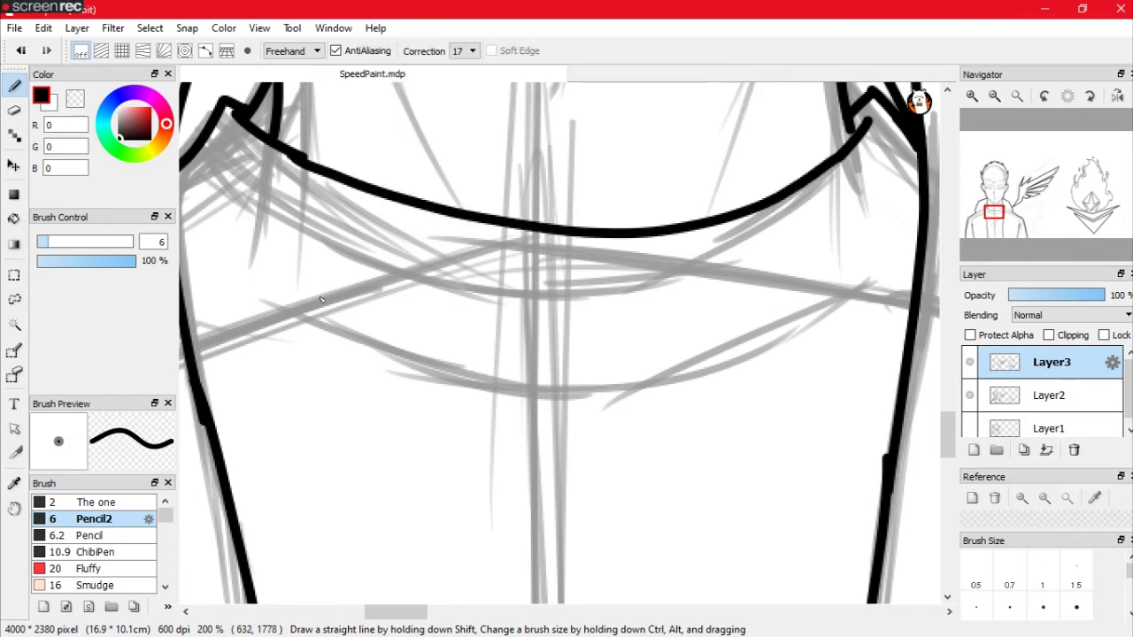
key(ctrl+z)
mouse_move(193, 276)
mouse_down()
mouse_move(478, 368)
mouse_move(839, 337)
mouse_move(566, 358)
mouse_move(913, 270)
mouse_up()
key(ctrl+z)
Step: At 150% zoom, ink both sides of the neck down to the collar
drag(371, 190, 735, 222)
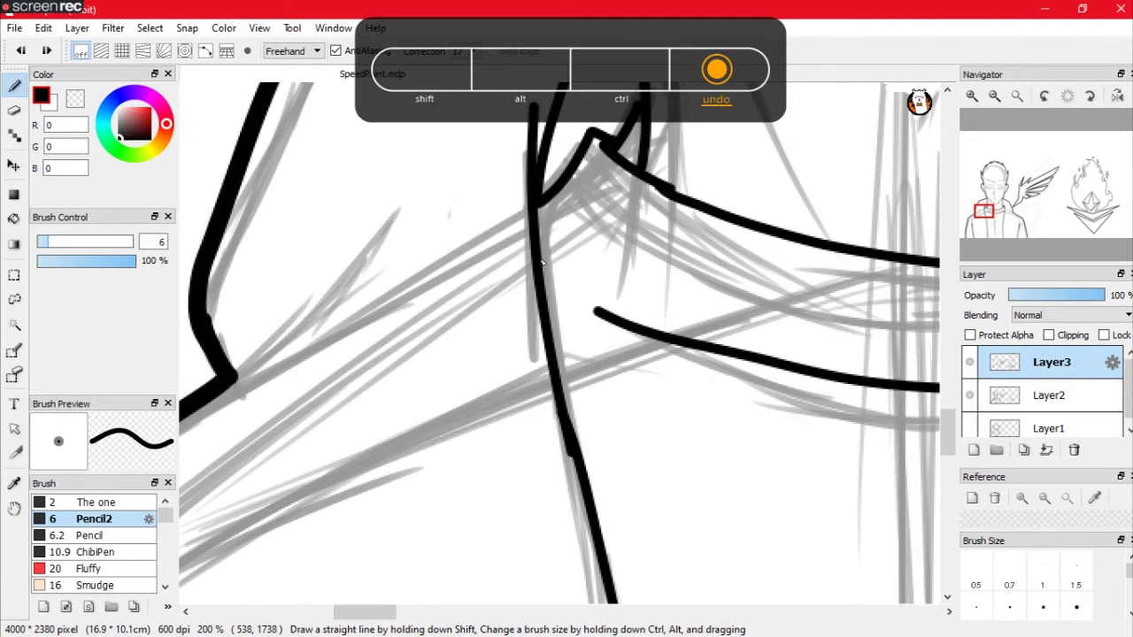
key(ctrl+minus)
mouse_move(985, 212)
mouse_down()
mouse_move(998, 245)
mouse_move(998, 202)
mouse_up()
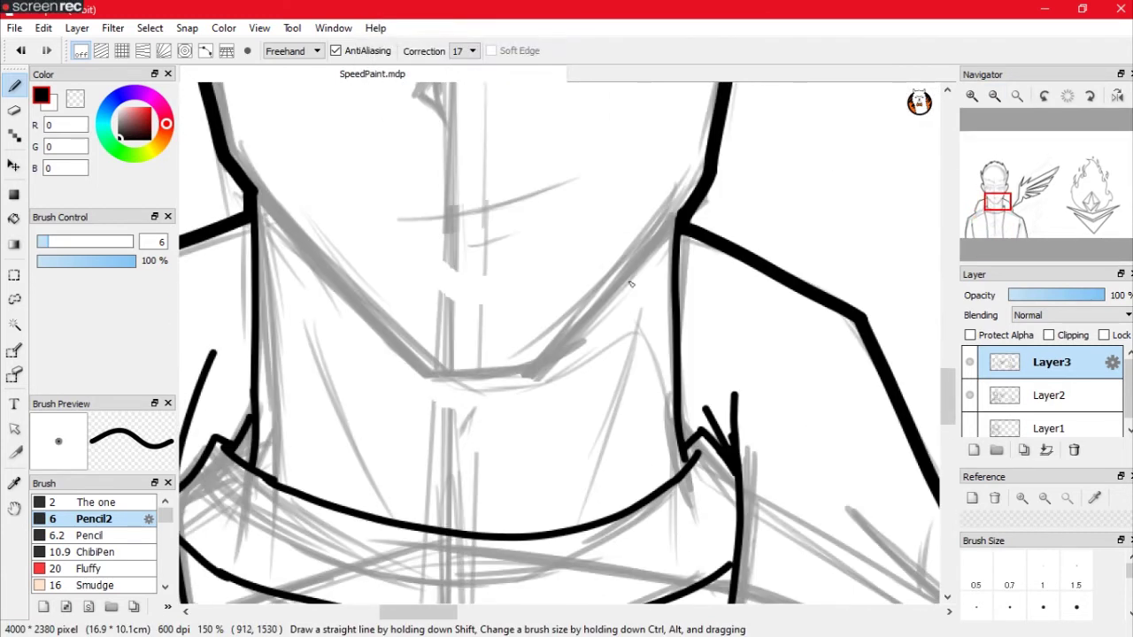
drag(682, 221, 597, 319)
key(ctrl+z)
key(ctrl+z)
mouse_move(686, 199)
mouse_down()
mouse_move(654, 255)
mouse_move(536, 363)
mouse_up()
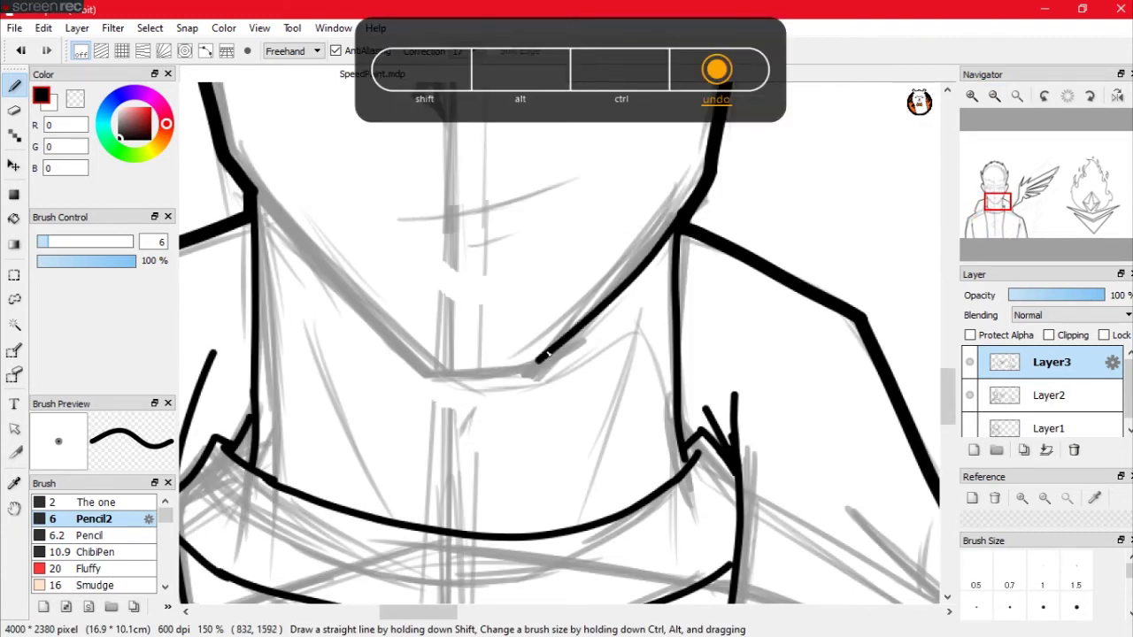
key(ctrl+z)
mouse_move(253, 186)
mouse_down()
mouse_move(421, 361)
mouse_move(403, 345)
mouse_up()
Step: At 200% zoom, ink a short right-collar line and the zigzag fringe across the forehead
key(ctrl+plus)
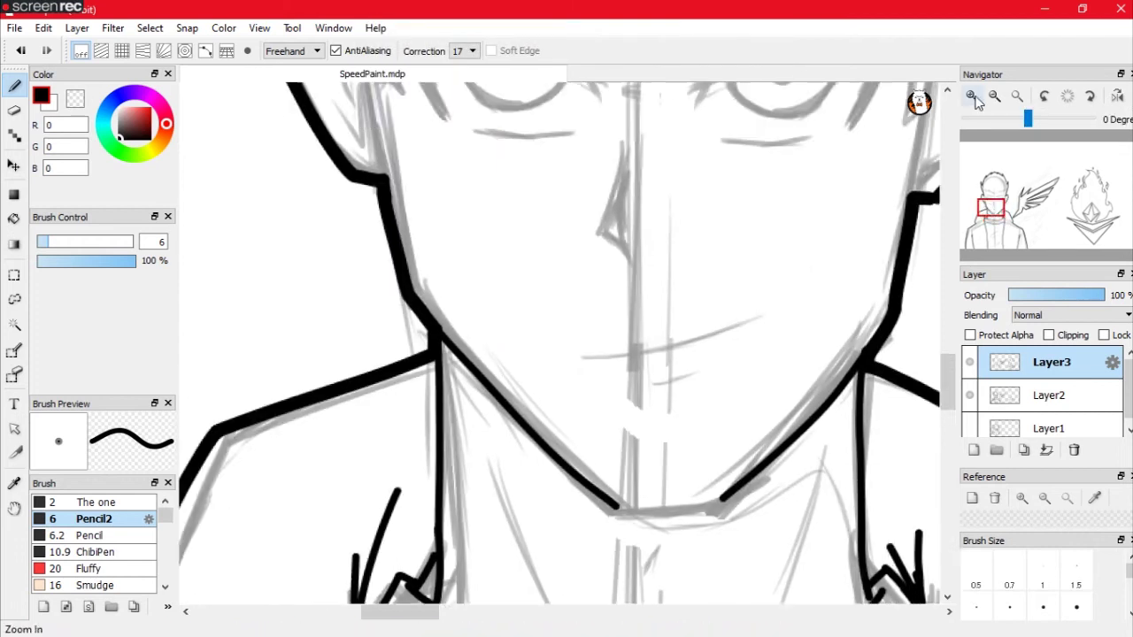
drag(997, 202, 992, 208)
drag(744, 221, 611, 232)
drag(991, 208, 993, 184)
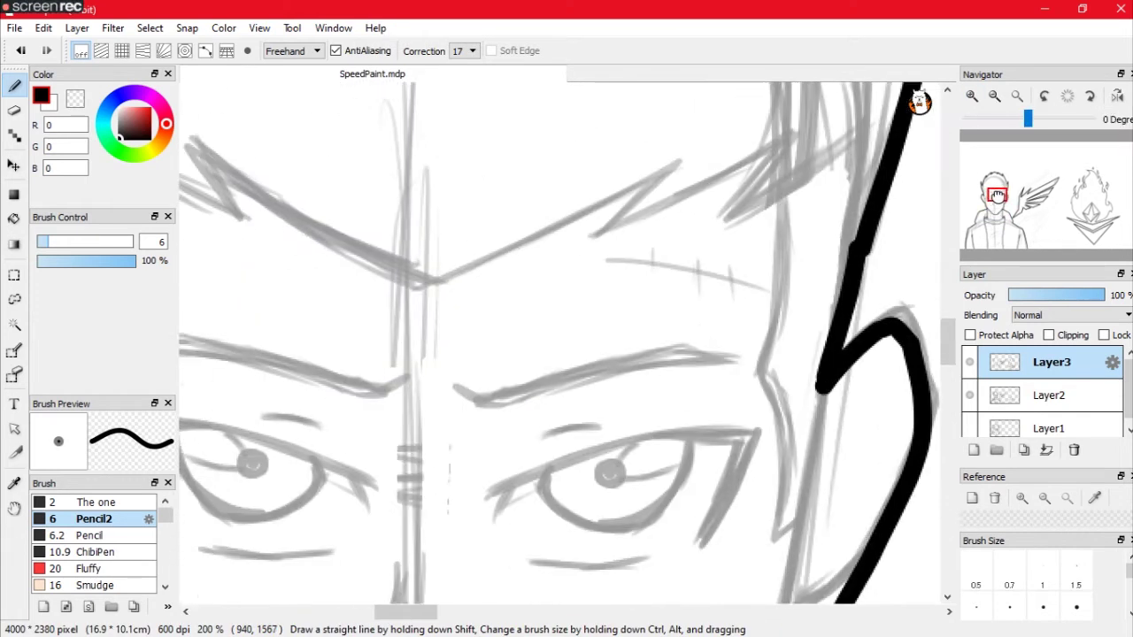
drag(559, 224, 795, 102)
drag(994, 184, 998, 181)
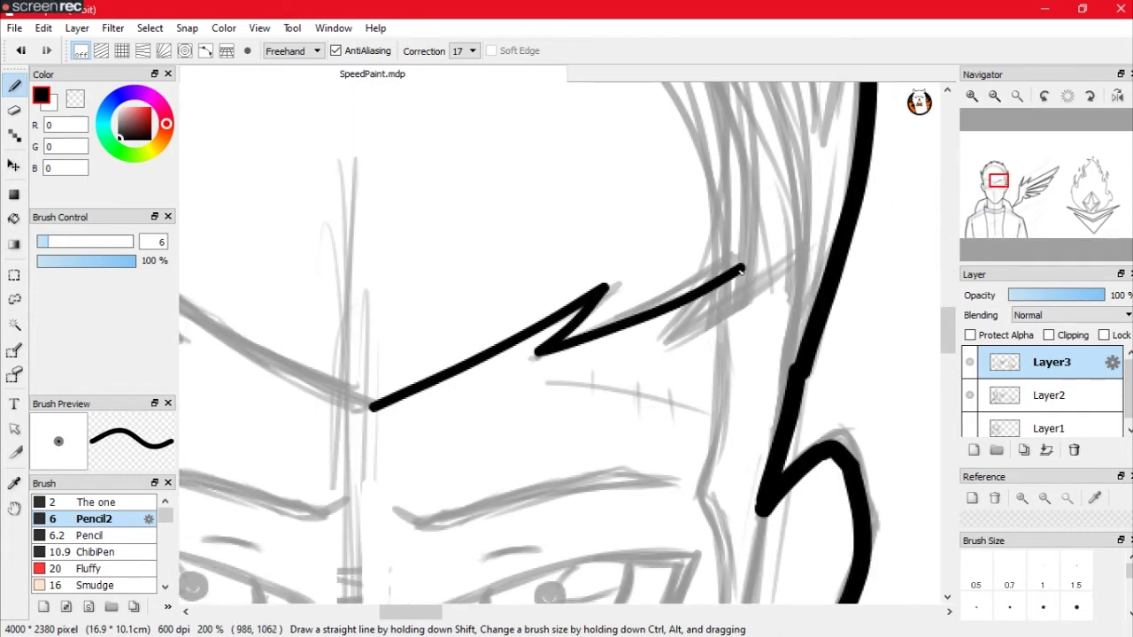
drag(371, 407, 788, 290)
Step: Ink hair spikes down to the temple and strands beside the face and ear
drag(998, 183, 987, 183)
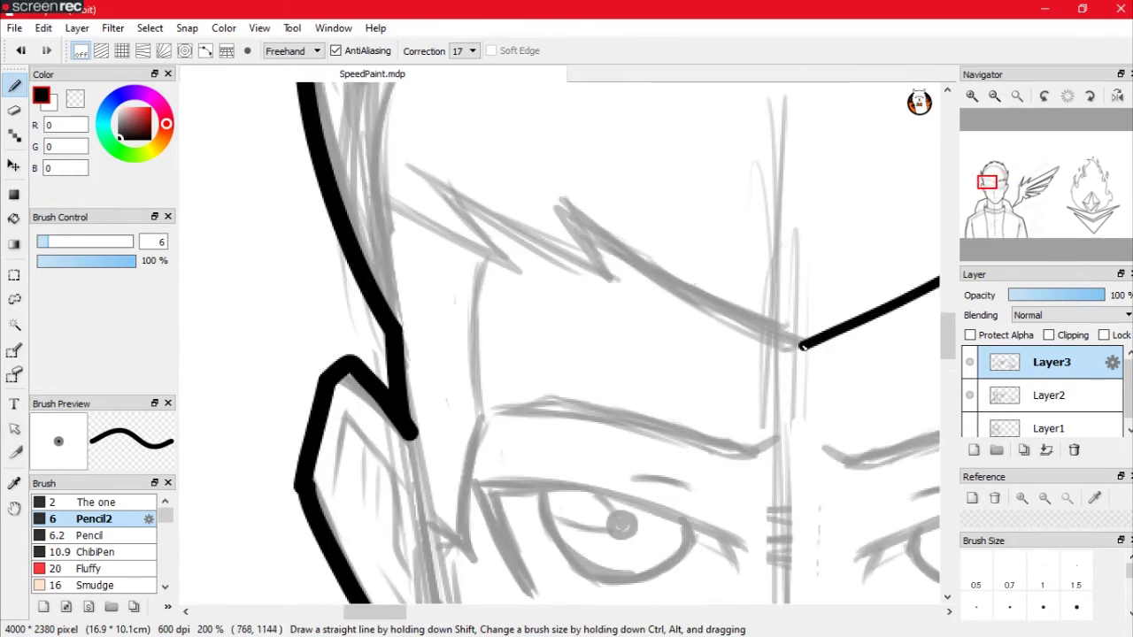
mouse_move(801, 345)
mouse_down()
mouse_move(552, 200)
mouse_move(556, 252)
mouse_up()
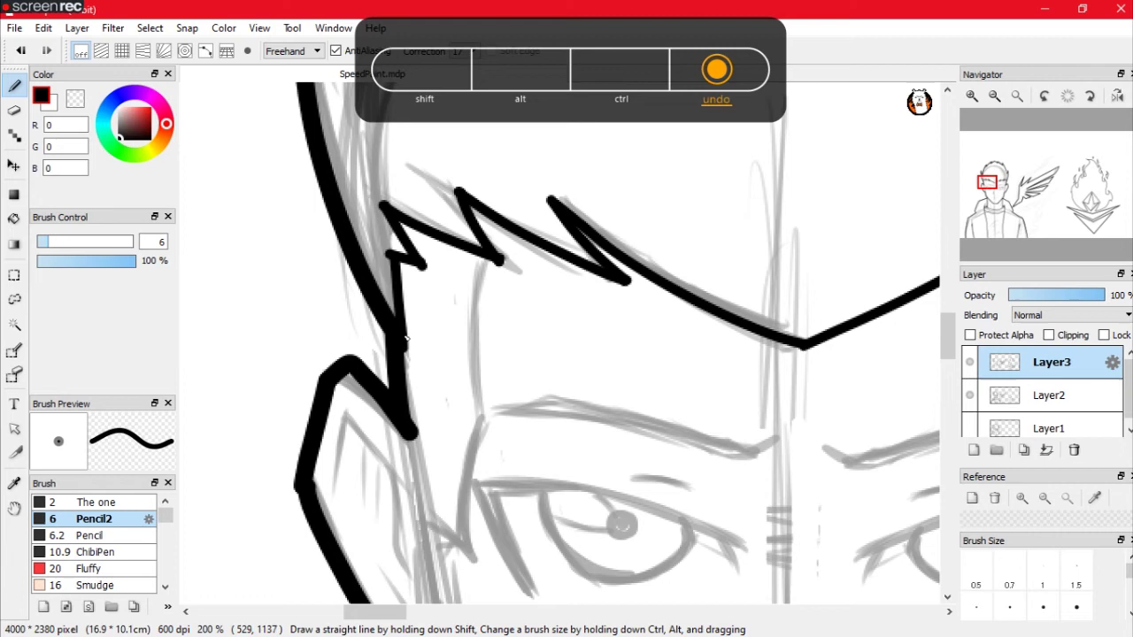
drag(988, 183, 998, 184)
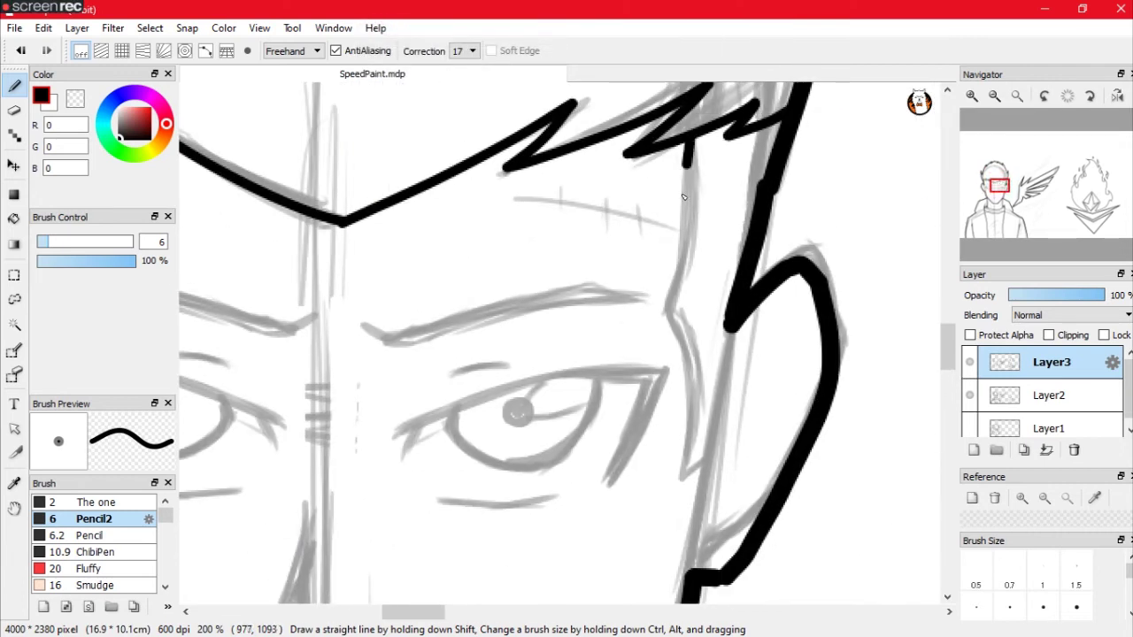
mouse_move(686, 164)
mouse_down()
mouse_move(666, 306)
mouse_move(679, 478)
mouse_move(733, 335)
mouse_up()
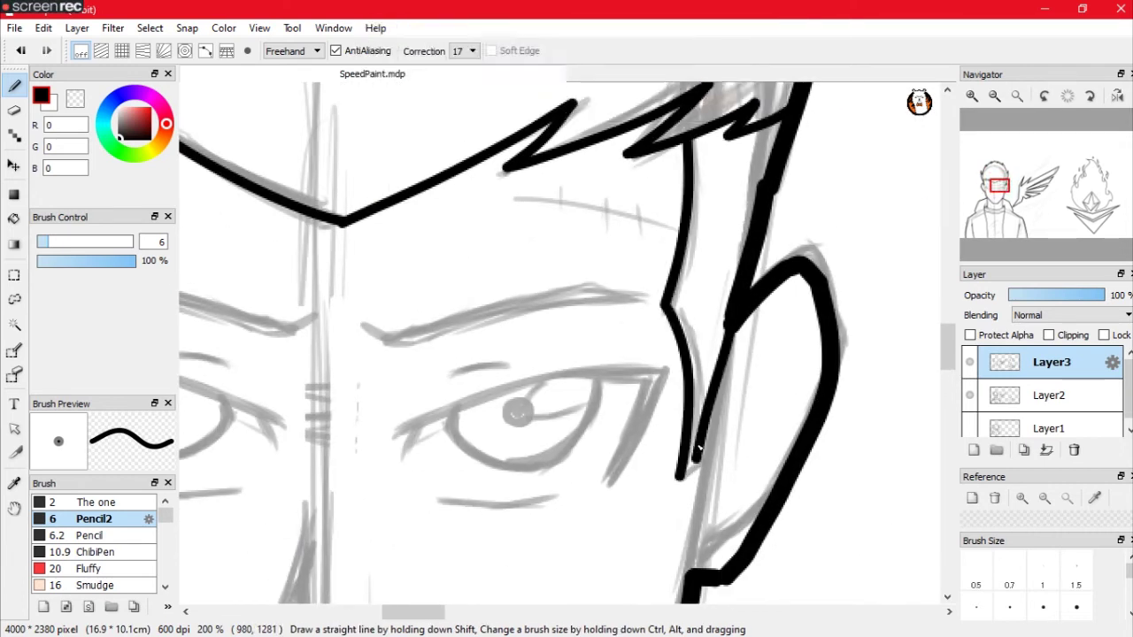
drag(998, 184, 984, 186)
drag(588, 133, 593, 312)
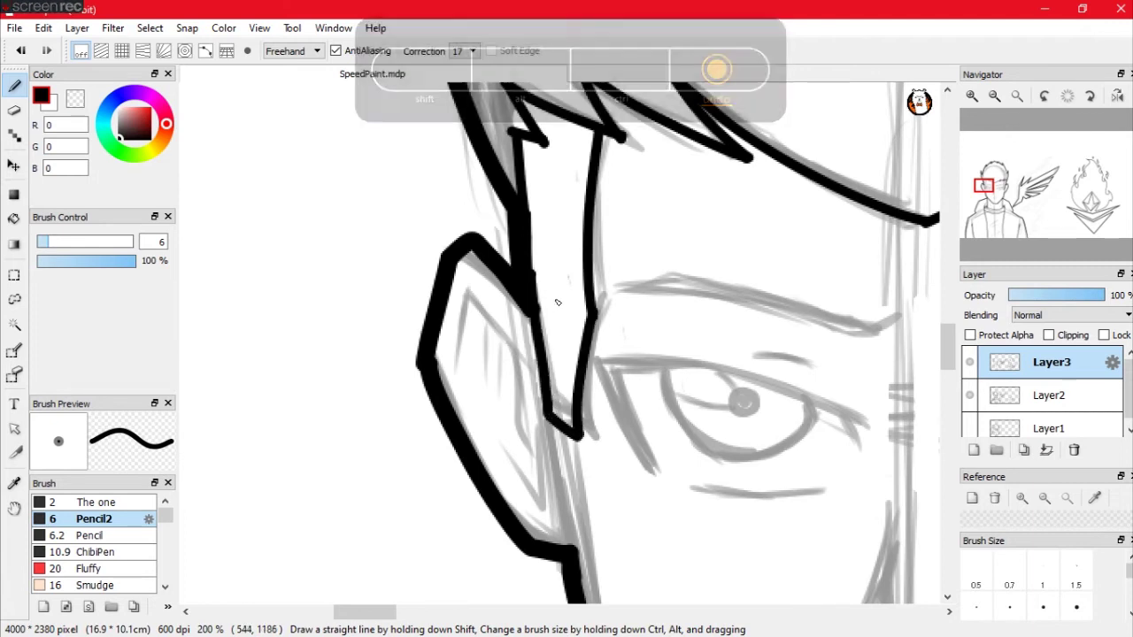
mouse_move(985, 186)
mouse_down()
mouse_move(994, 200)
mouse_move(993, 188)
mouse_up()
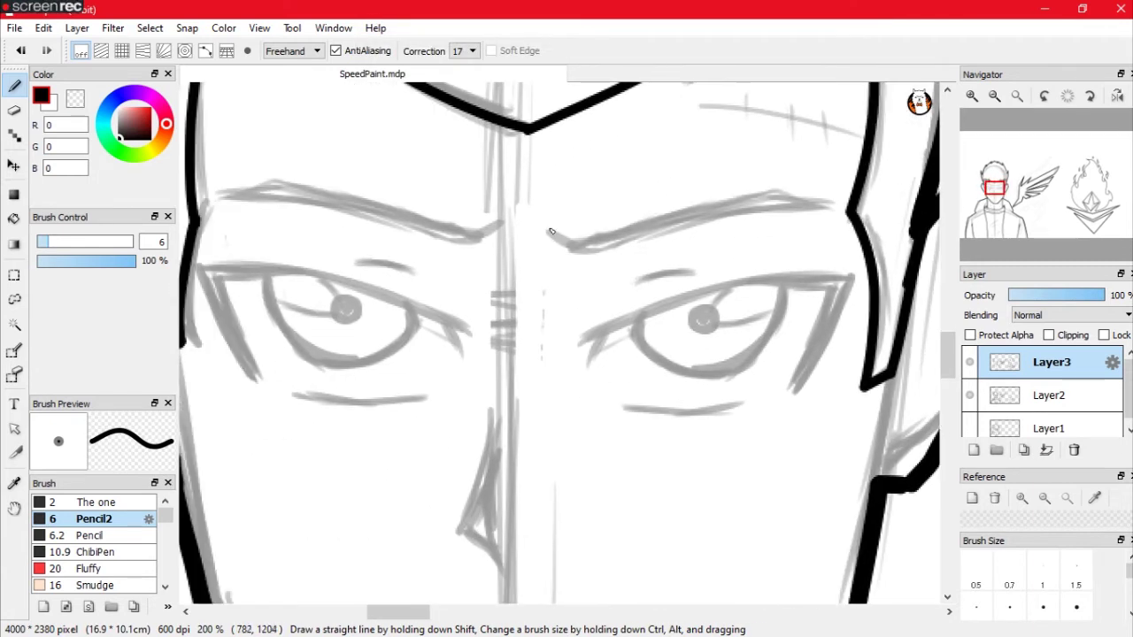
Step: Ink a bold right eyebrow and thick upper and lower eyelids, erasing the lid tip
drag(668, 227, 837, 206)
drag(575, 241, 784, 184)
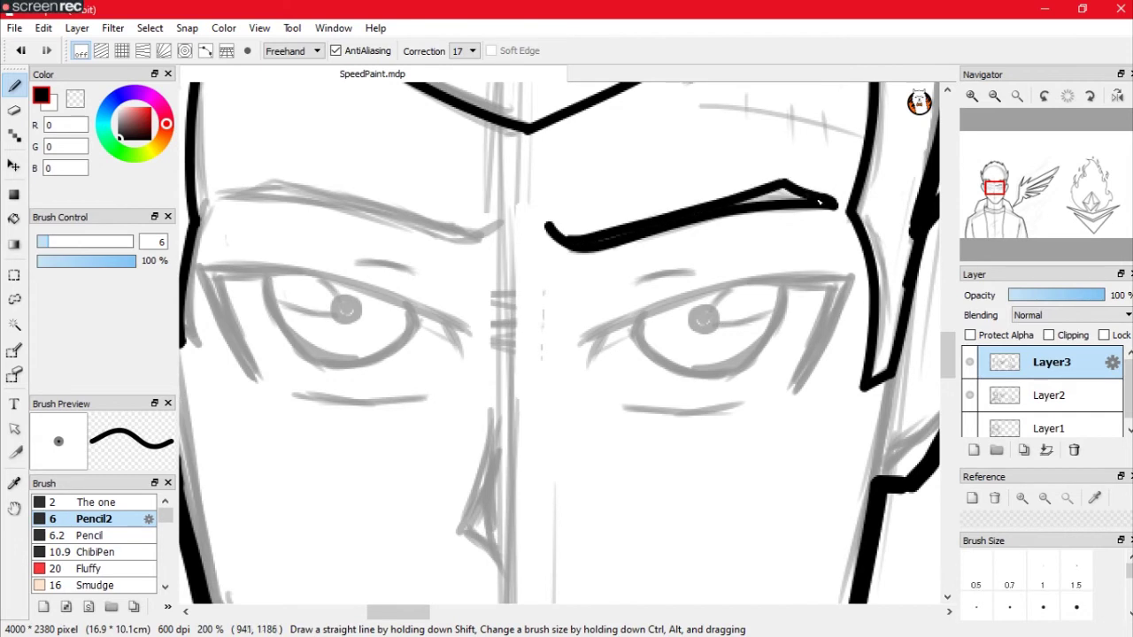
drag(580, 341, 858, 287)
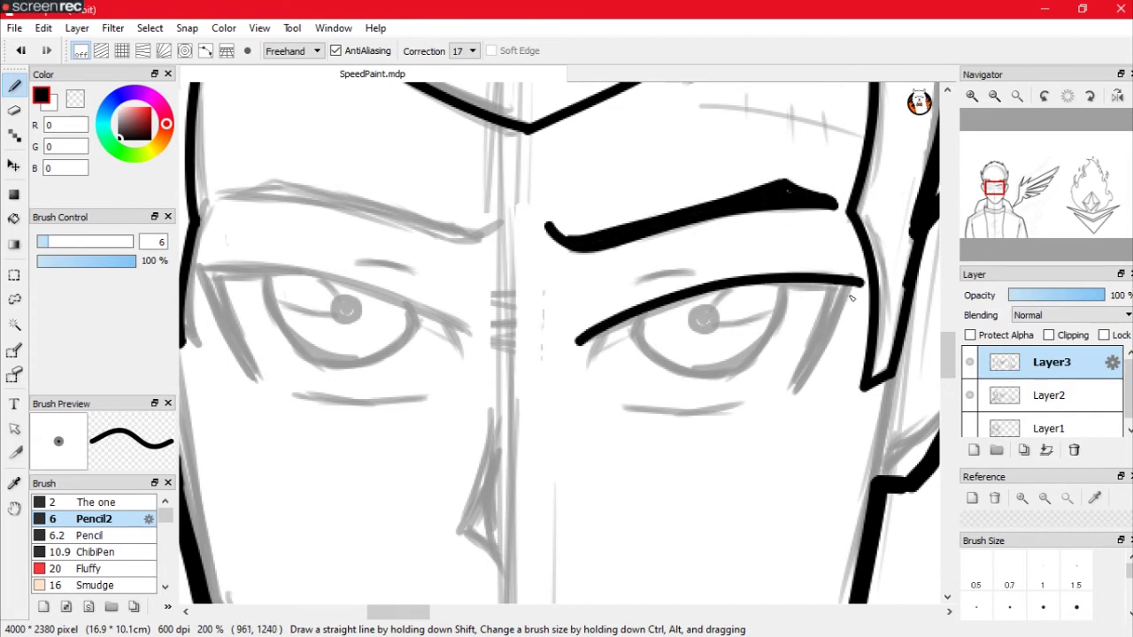
key(ctrl+z)
key(e)
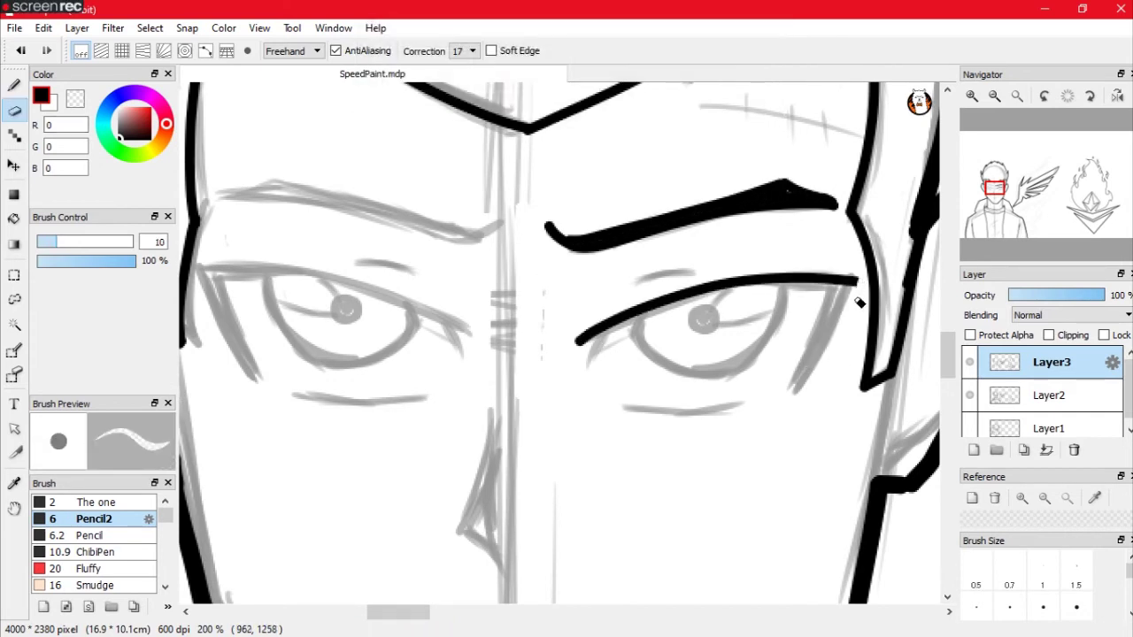
click(857, 278)
key(b)
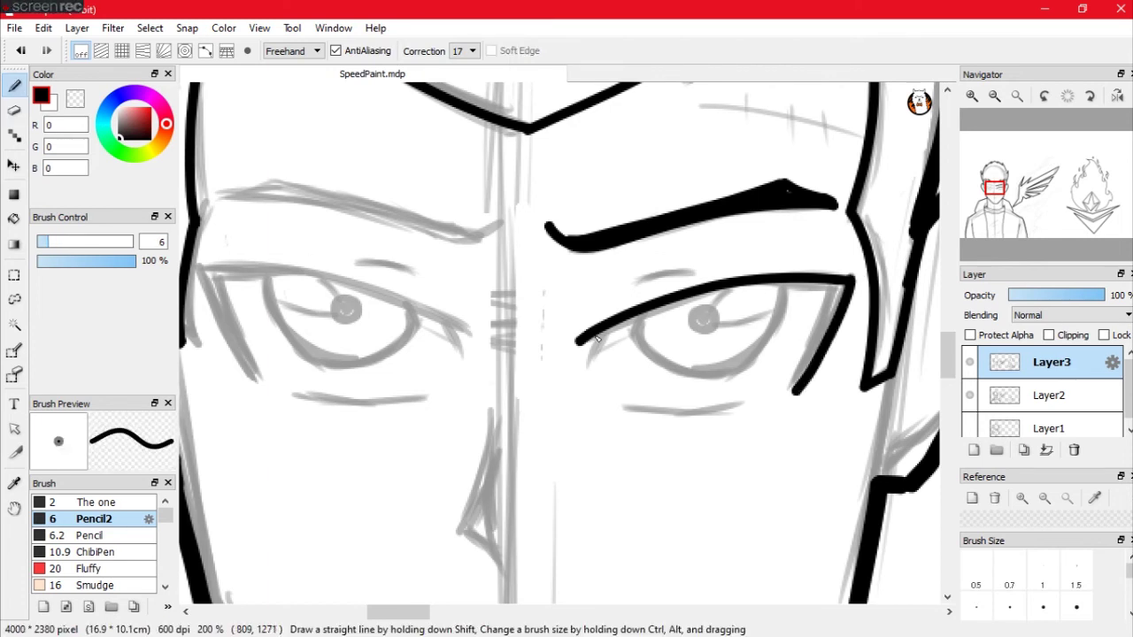
drag(613, 403, 768, 405)
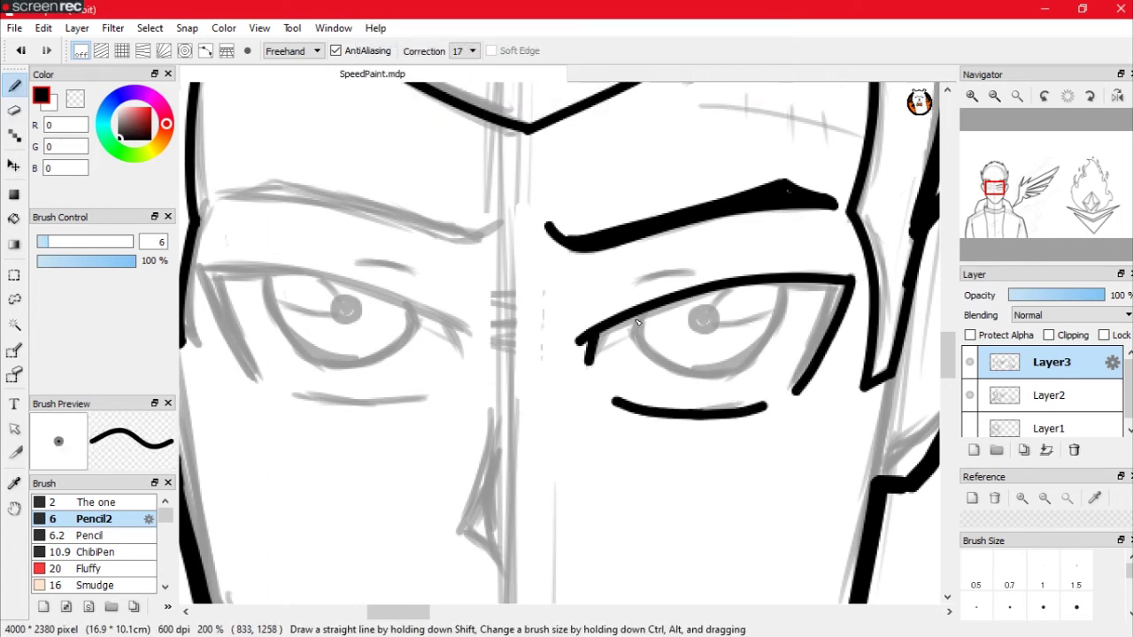
key(ctrl+z)
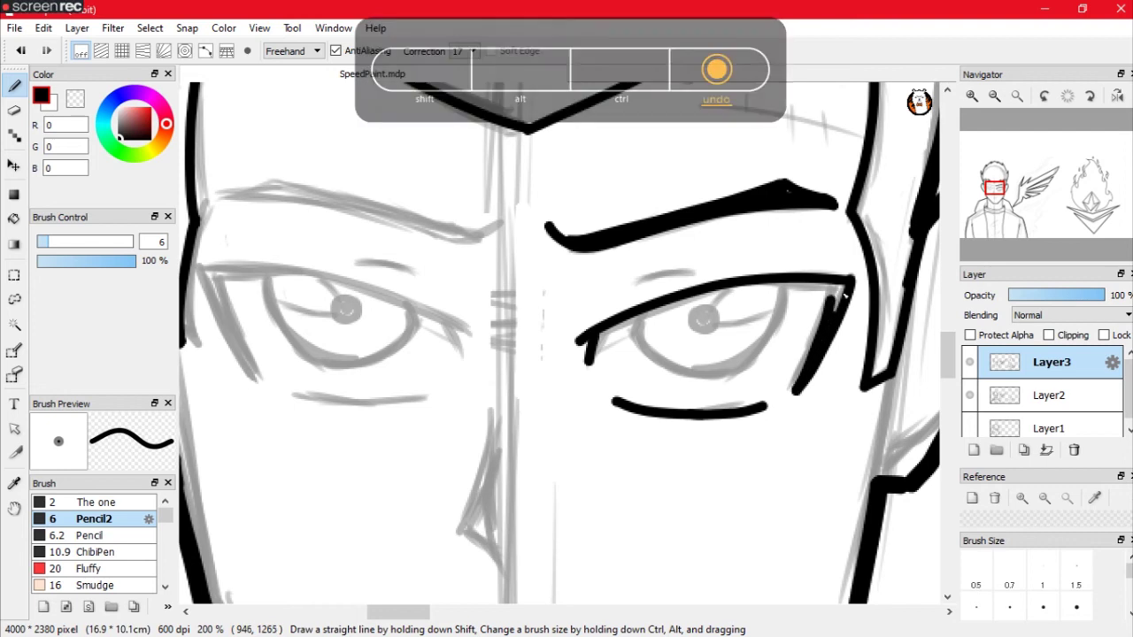
drag(797, 288, 700, 297)
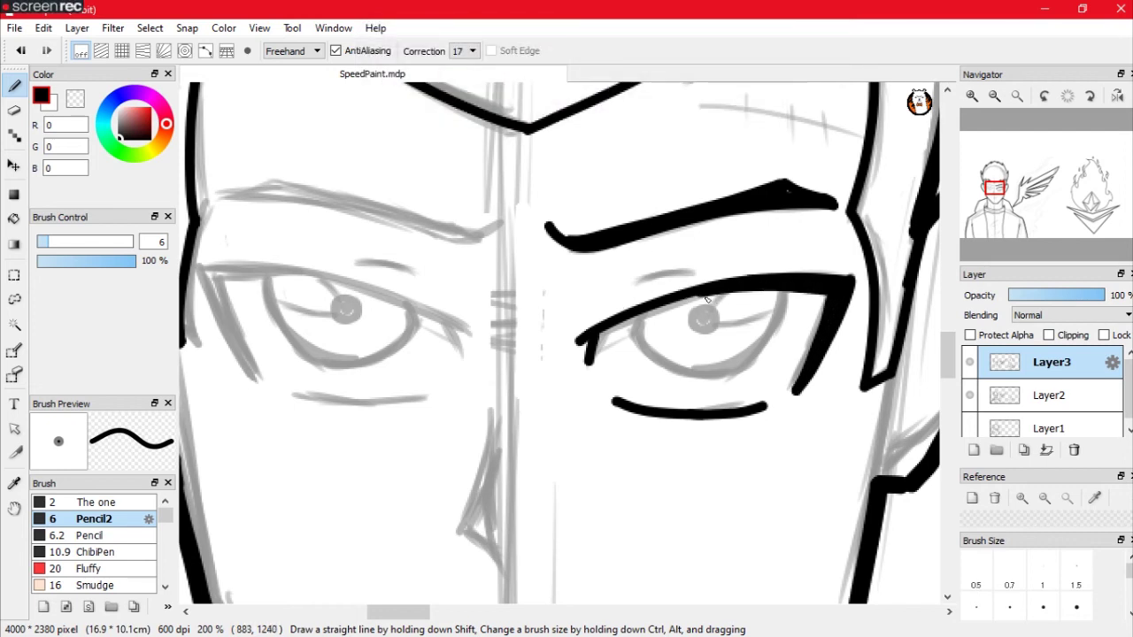
Step: Draw the thin outline of the eyeball, redoing misplaced strokes
drag(562, 332, 580, 372)
key(ctrl+z)
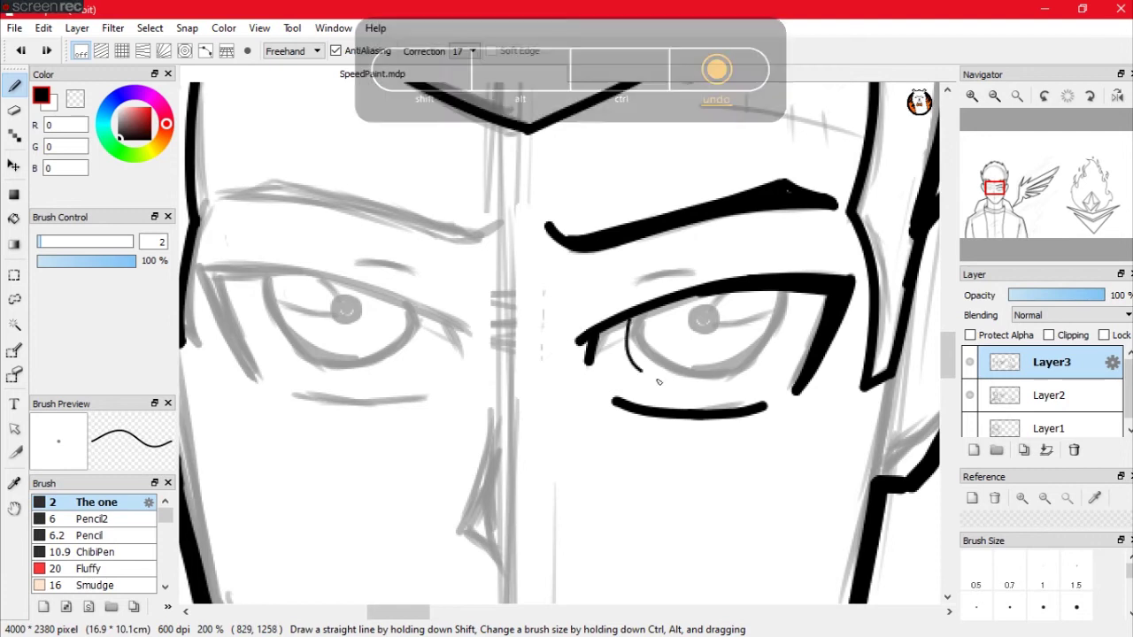
key(ctrl+z)
drag(629, 323, 761, 380)
key(ctrl+z)
mouse_move(633, 323)
mouse_down()
mouse_move(778, 354)
mouse_move(666, 369)
mouse_move(788, 297)
mouse_up()
key(ctrl+z)
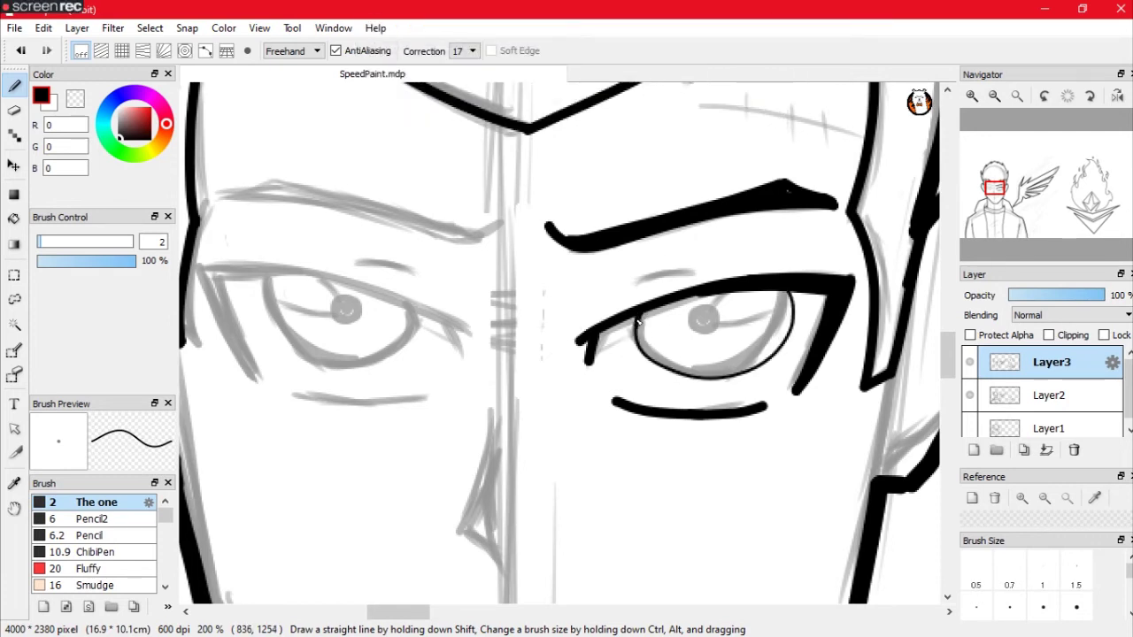
Step: Paint a round black pupil using circle snapping, then turn snapping off
key(bracketright)
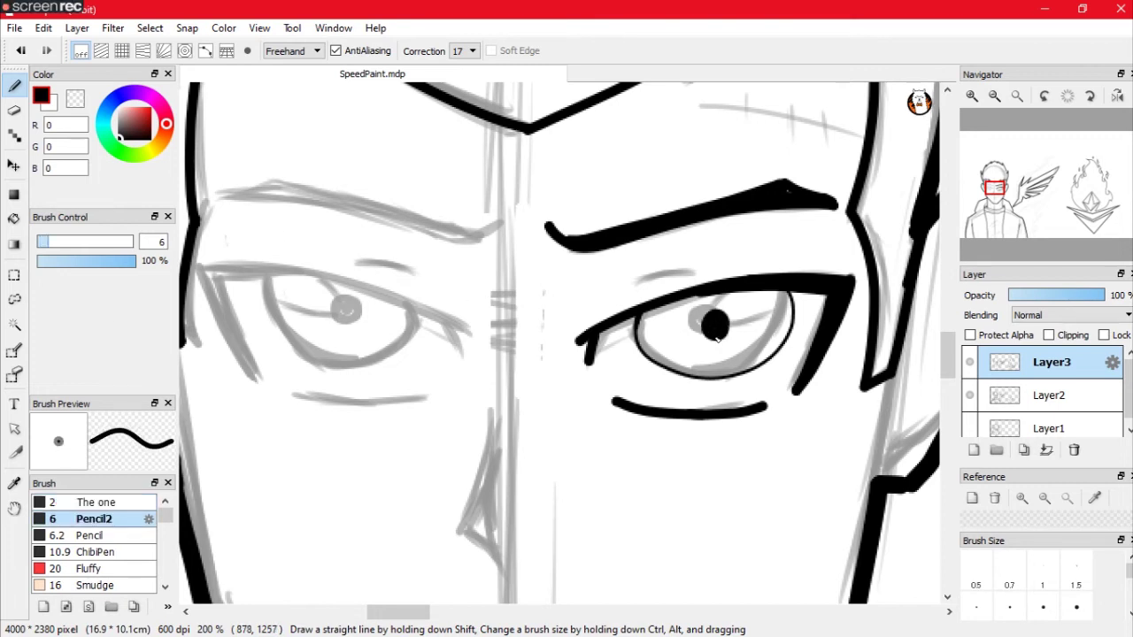
key(ctrl+z)
click(712, 326)
key(ctrl+z)
key(5)
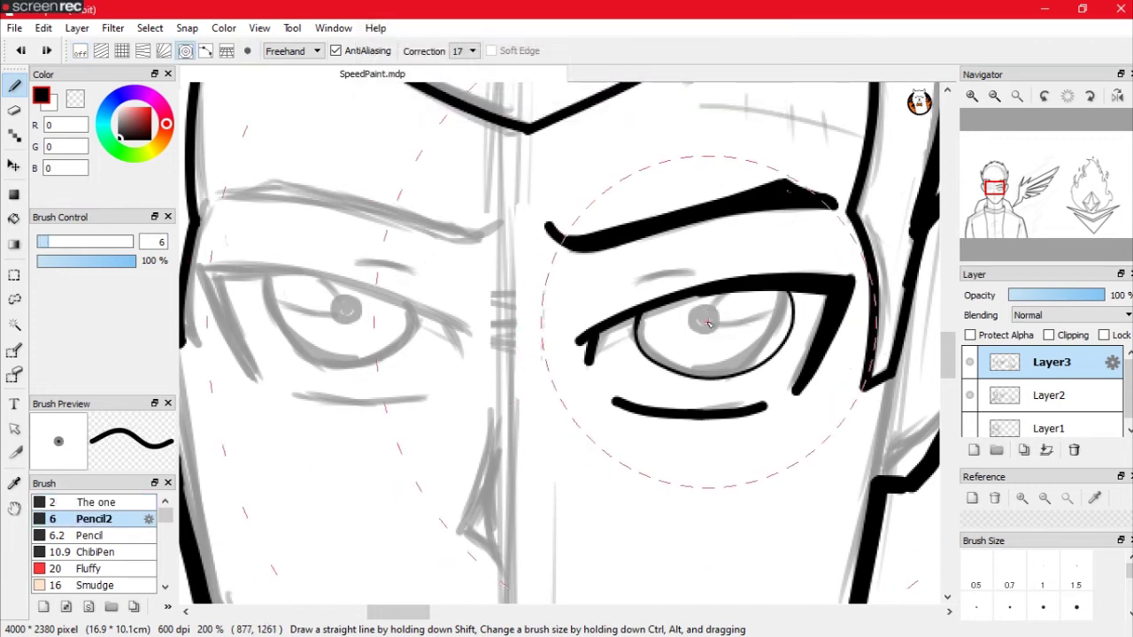
drag(708, 323, 704, 325)
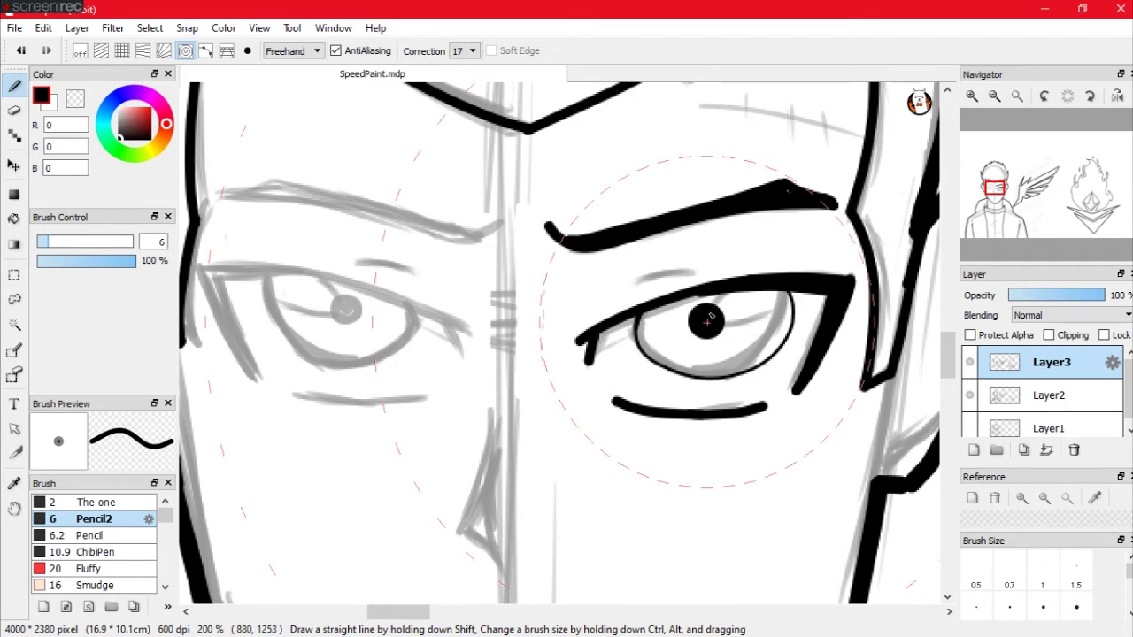
click(82, 51)
click(95, 502)
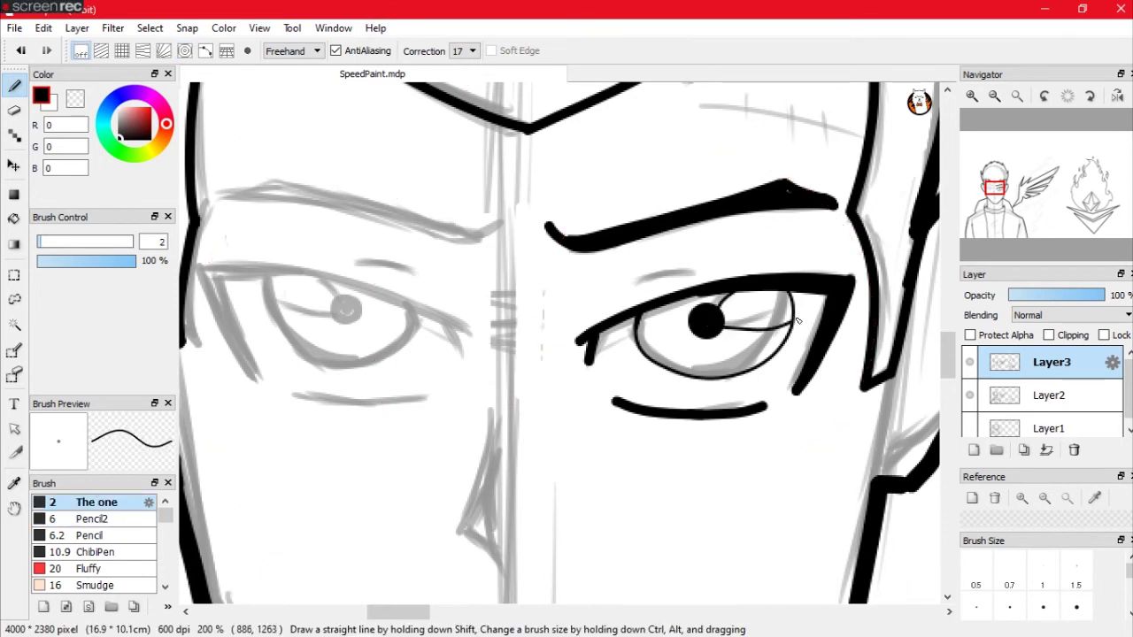
click(994, 95)
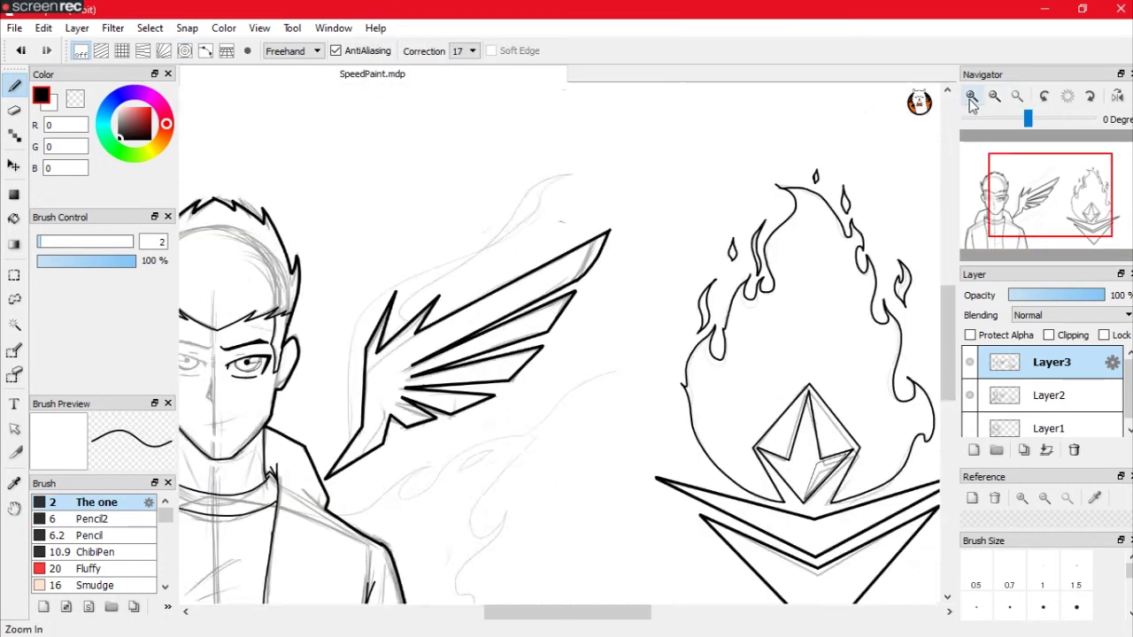
scroll(567, 354, up, 5)
Step: Lasso the finished right eye and copy it over the left eye position
key(space)
key(l)
drag(403, 274, 394, 257)
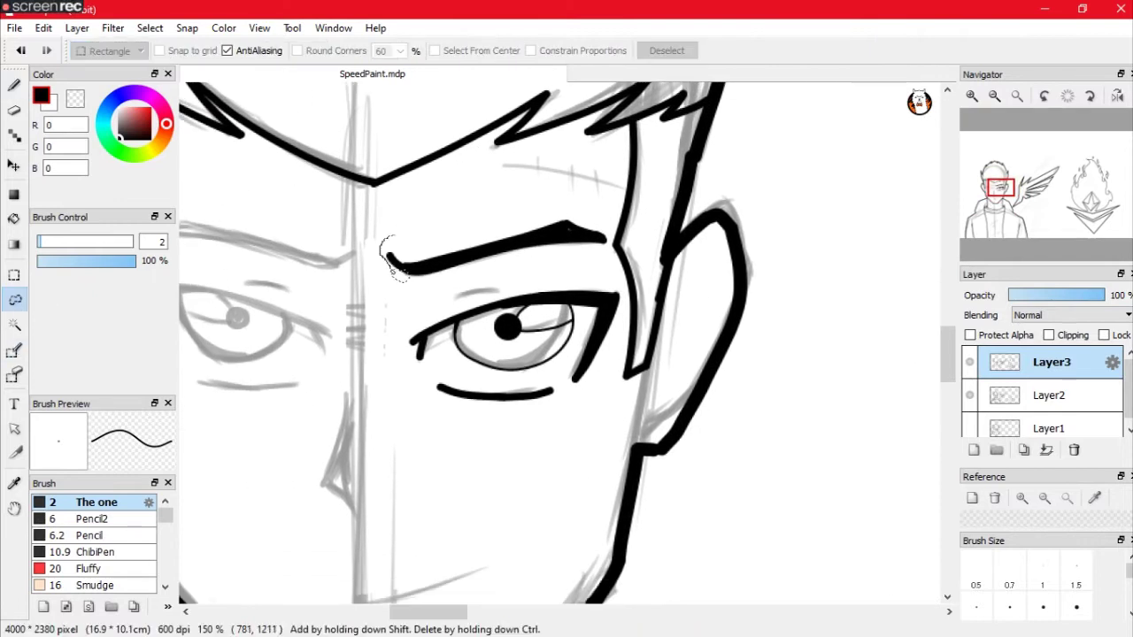
drag(628, 296, 611, 239)
scroll(566, 336, down, 3)
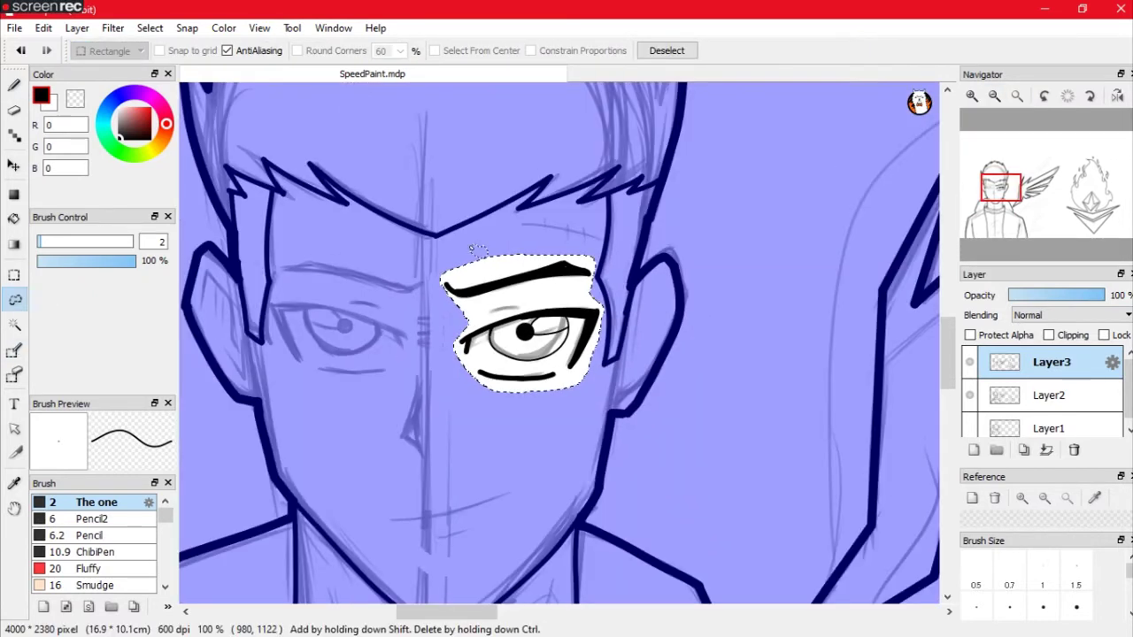
key(ctrl)
drag(556, 358, 398, 363)
key(ctrl+d)
key(m)
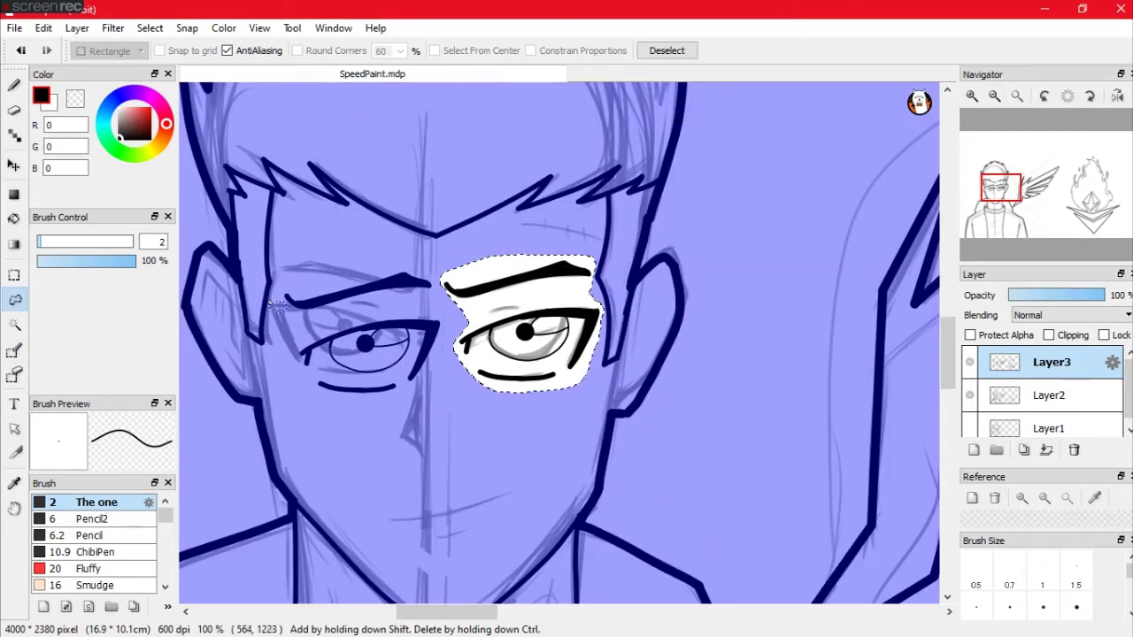
key(ctrl+d)
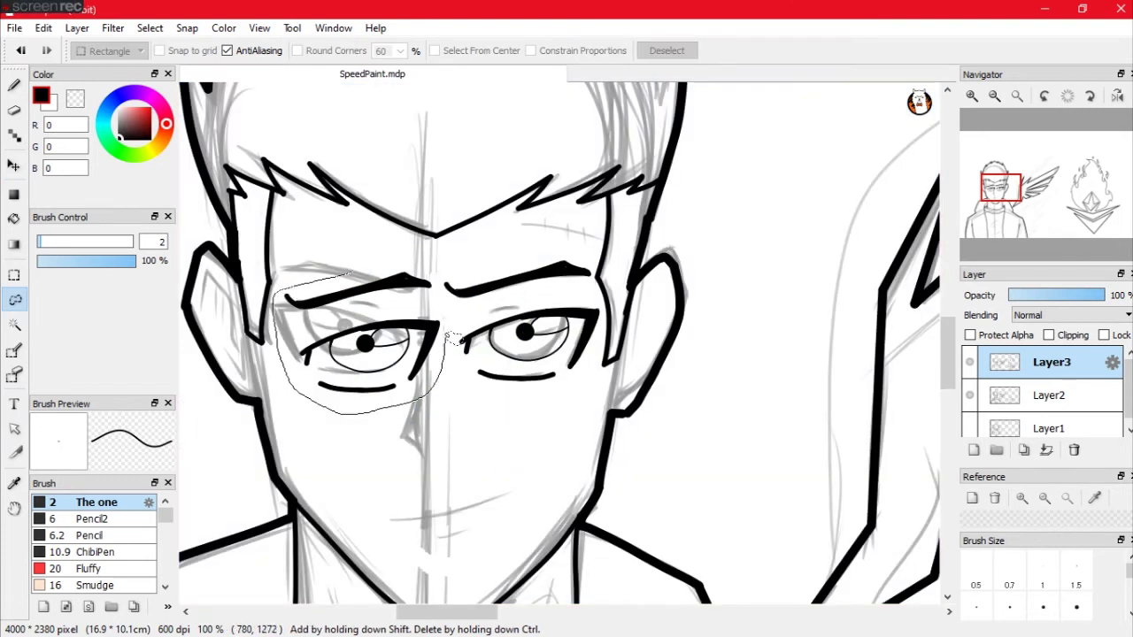
Step: Nudge the left eye up and inward with Free Transform and apply it
drag(455, 339, 452, 336)
key(ctrl+t)
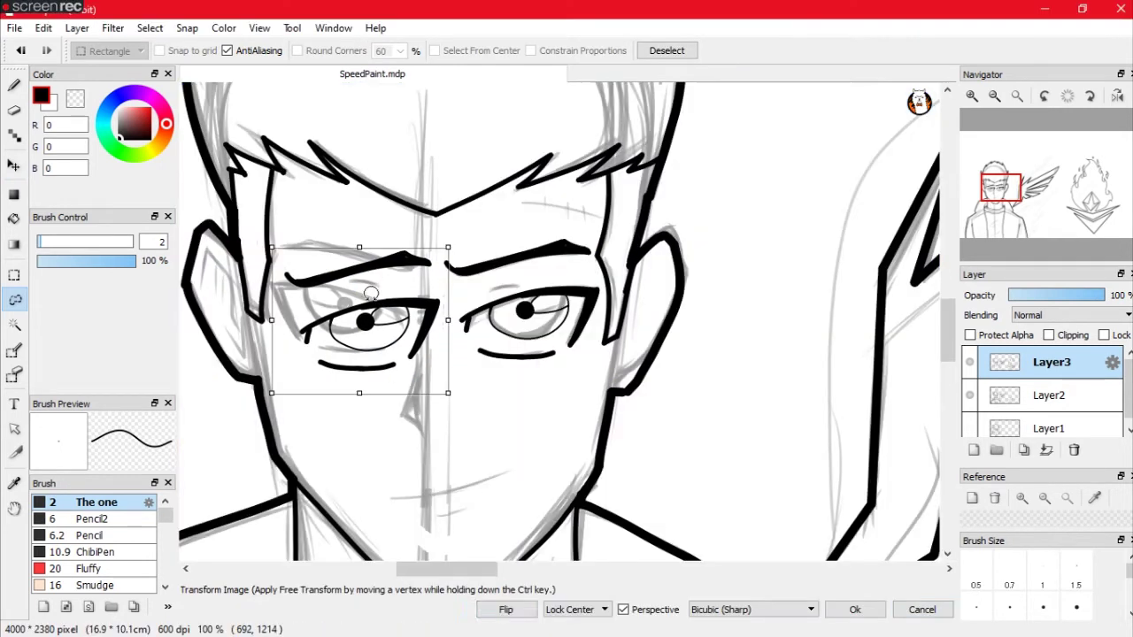
click(507, 609)
drag(372, 337, 400, 332)
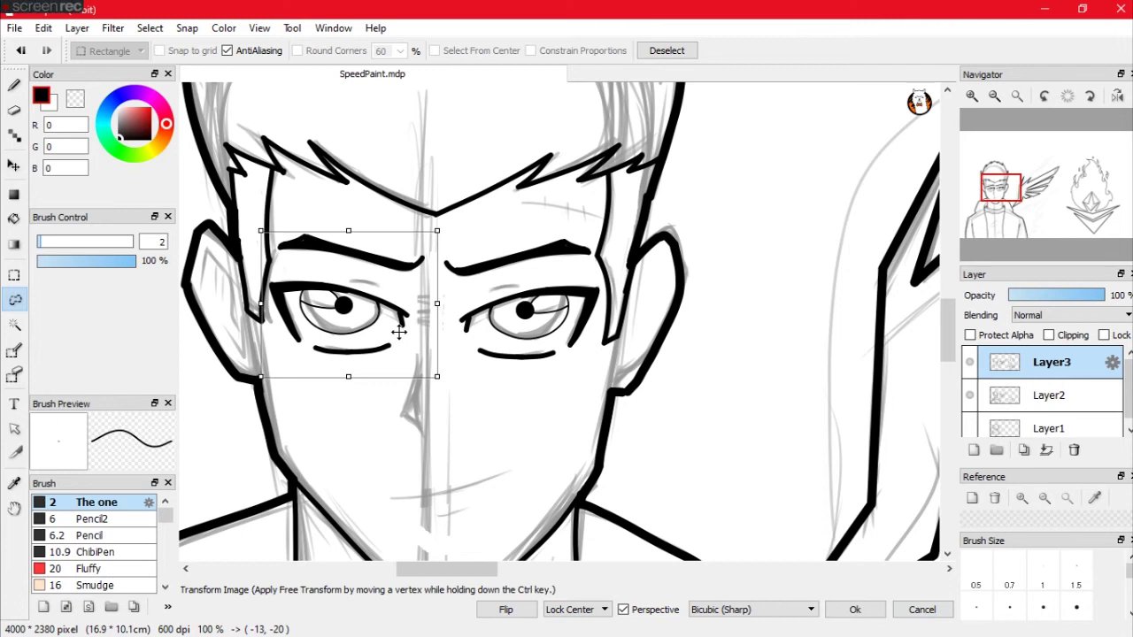
click(855, 609)
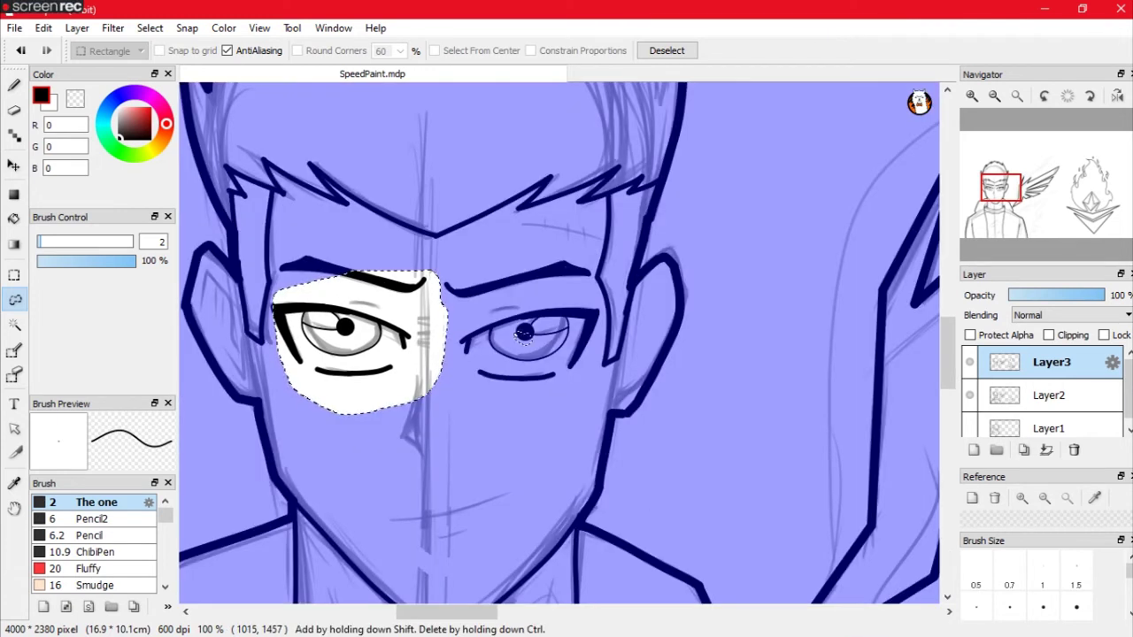
key(ctrl+d)
Step: Draw the smiling mouth and the nose line with the Pencil2 brush
click(16, 111)
scroll(566, 337, up, 3)
click(94, 519)
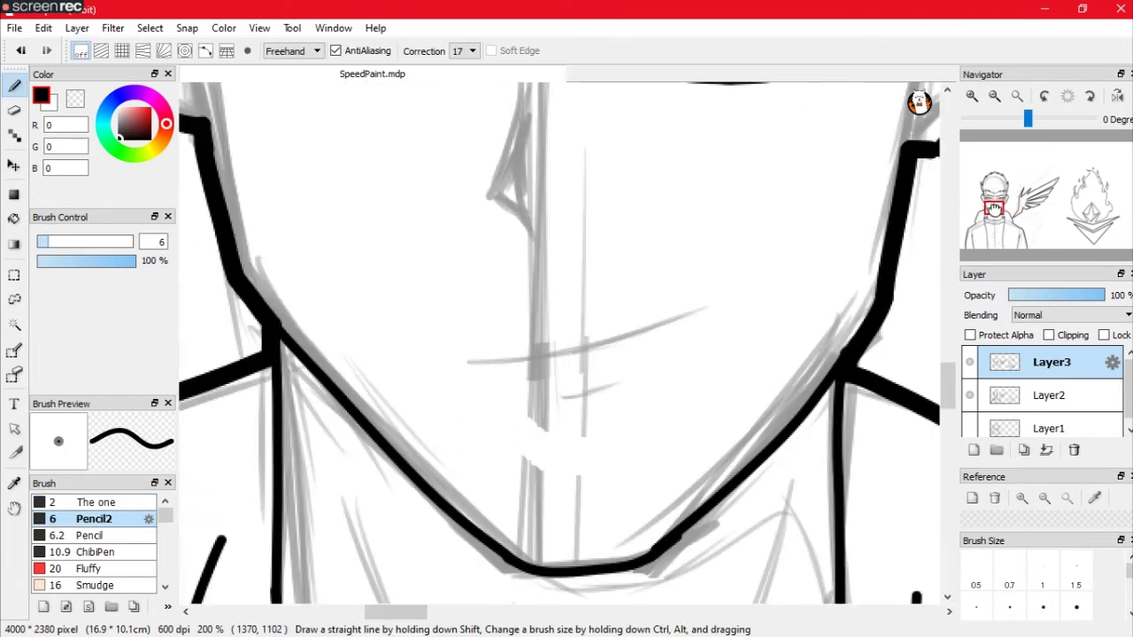
drag(489, 363, 721, 317)
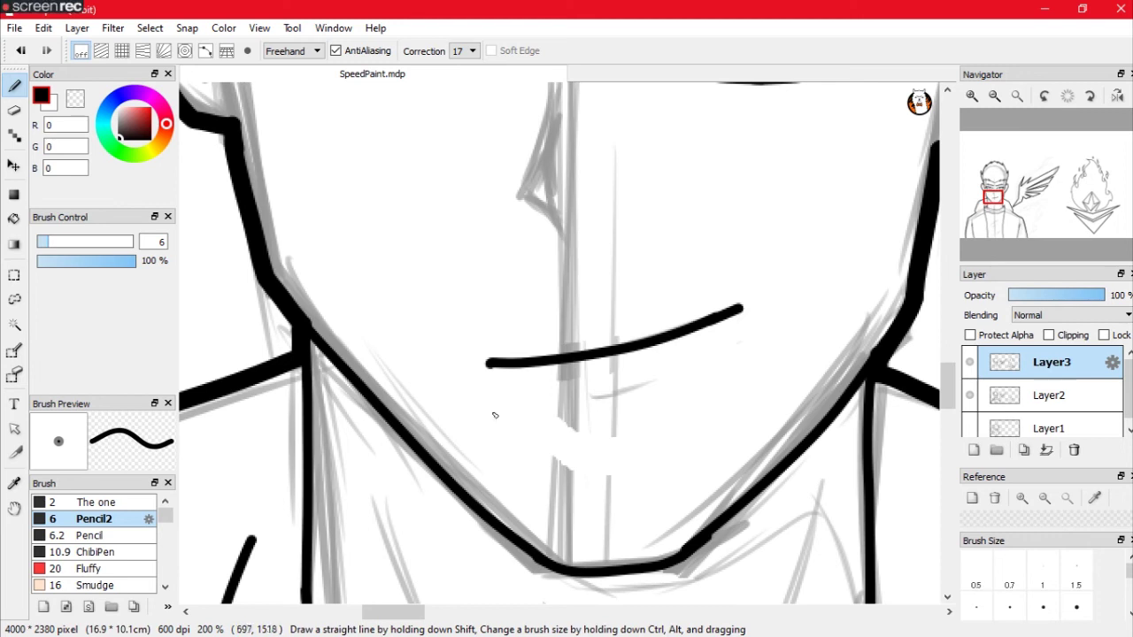
drag(609, 399, 639, 389)
scroll(567, 337, up, 3)
drag(654, 298, 619, 405)
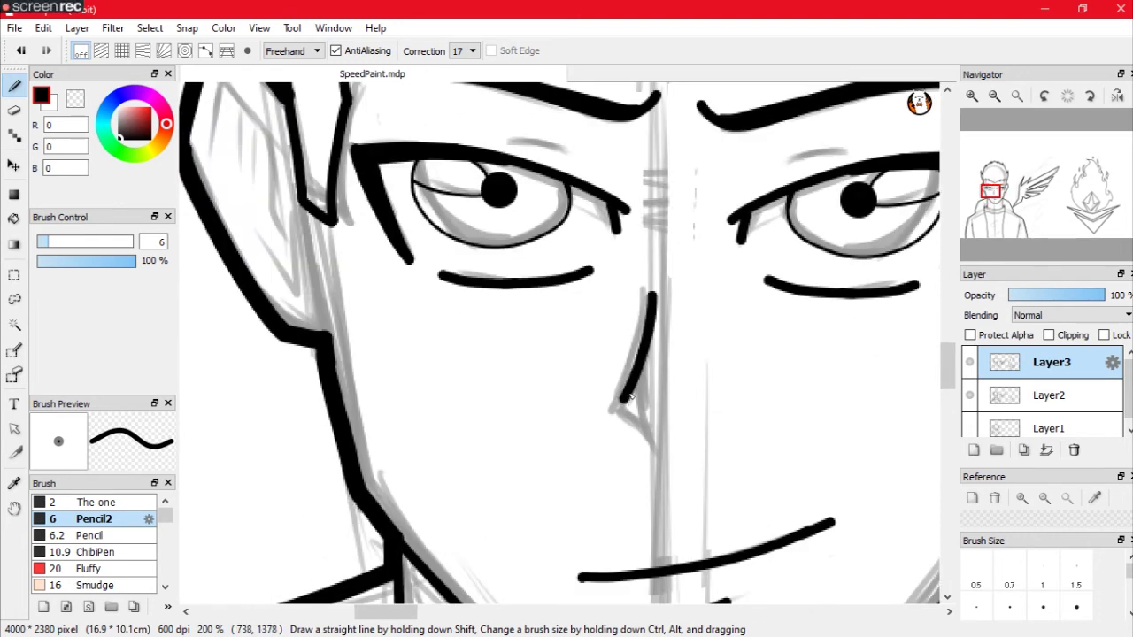
key(ctrl+z)
drag(655, 292, 632, 389)
key(ctrl+z)
mouse_move(657, 290)
mouse_down()
mouse_move(640, 404)
mouse_move(660, 438)
mouse_up()
scroll(567, 336, up, 5)
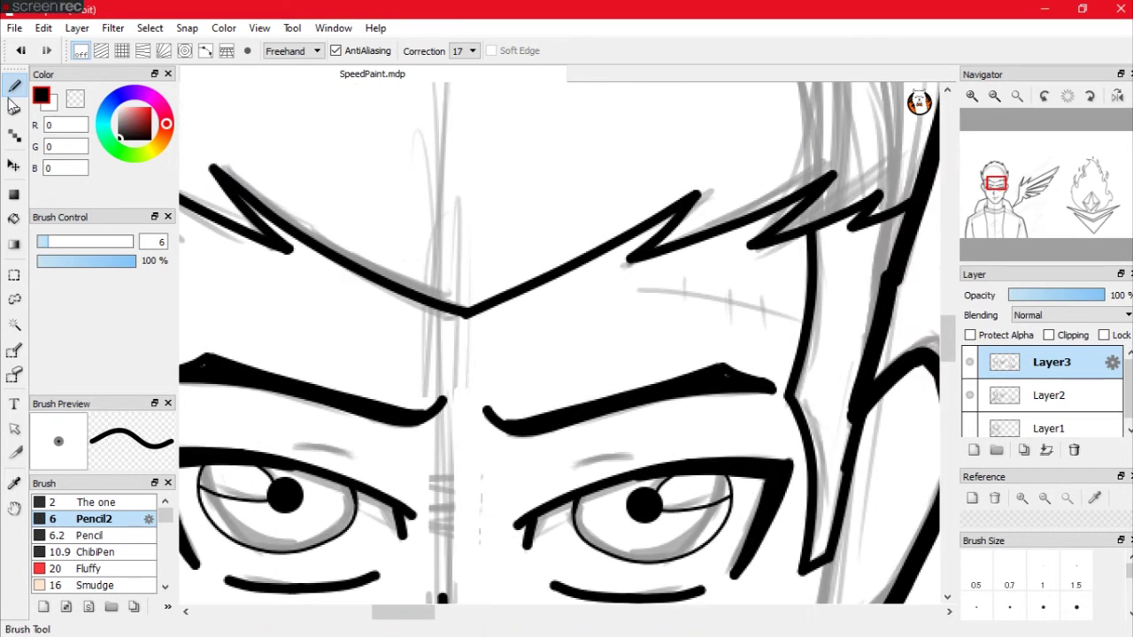
Step: Add a jagged forehead scar, inner ear lines and a shirt crease with 'The one' brush
click(97, 501)
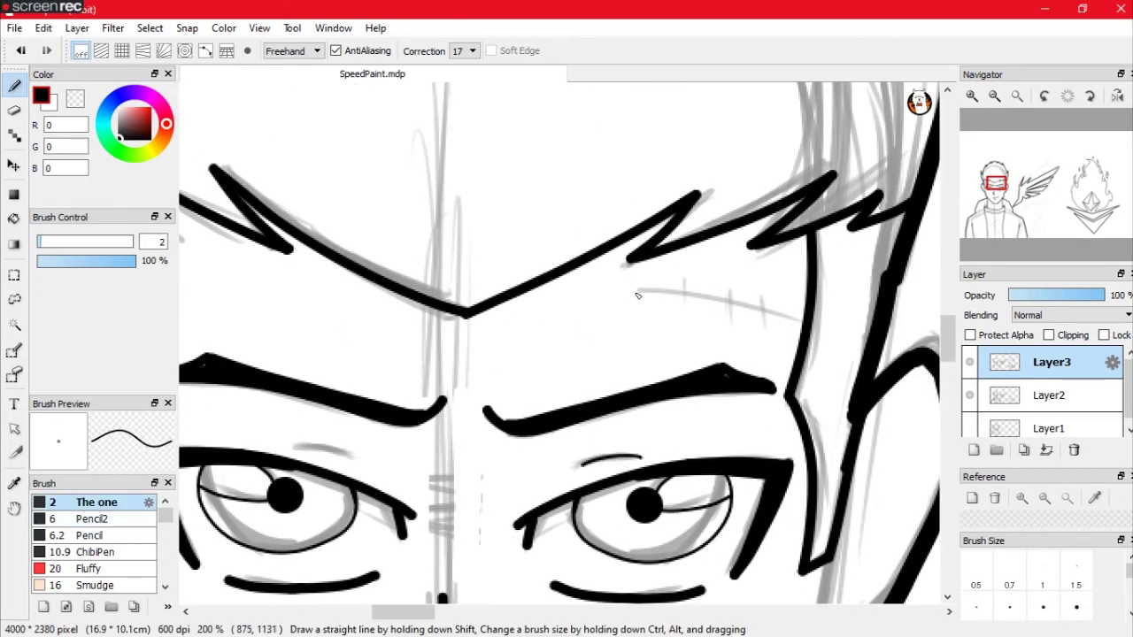
key(ctrl+z)
drag(619, 288, 775, 329)
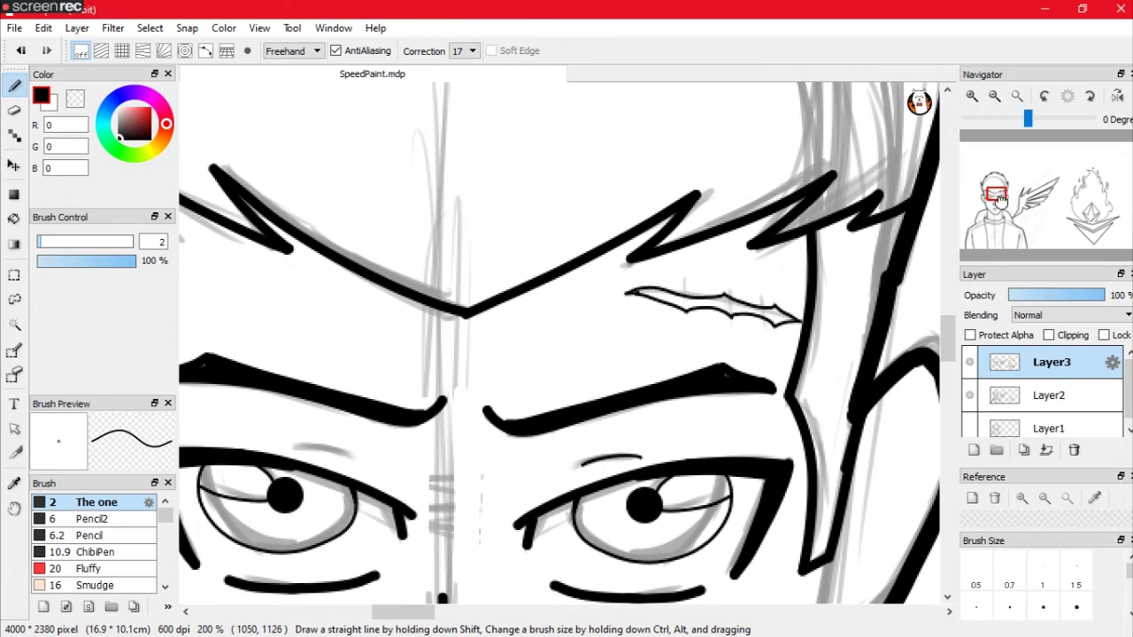
drag(995, 184, 1002, 189)
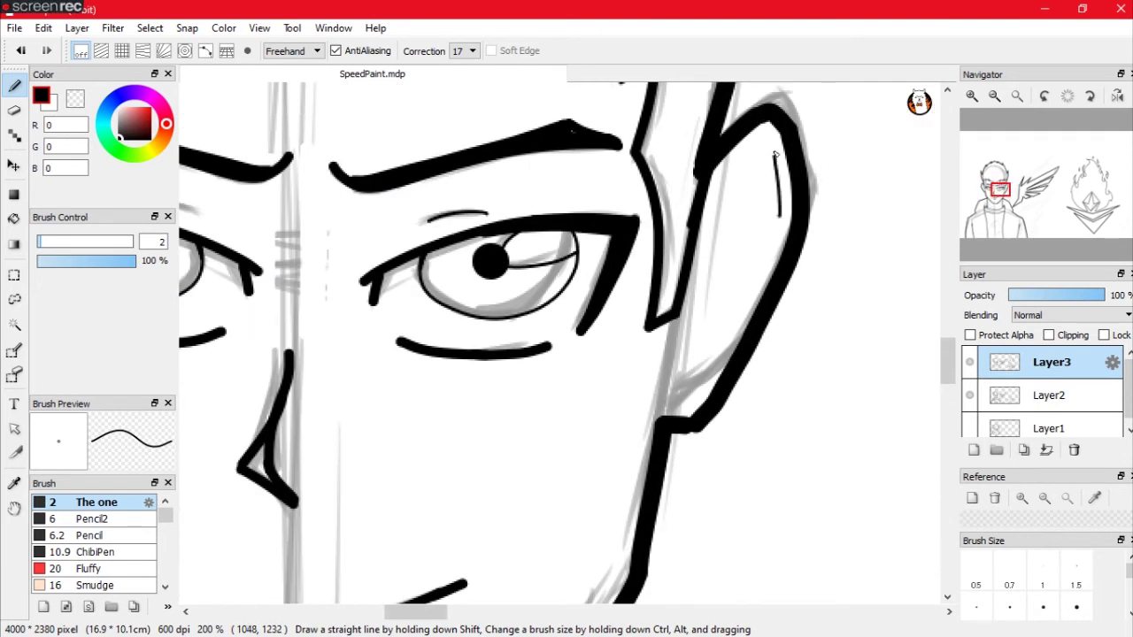
mouse_move(733, 180)
mouse_down()
mouse_move(683, 398)
mouse_move(748, 257)
mouse_move(724, 297)
mouse_up()
drag(1009, 198, 987, 186)
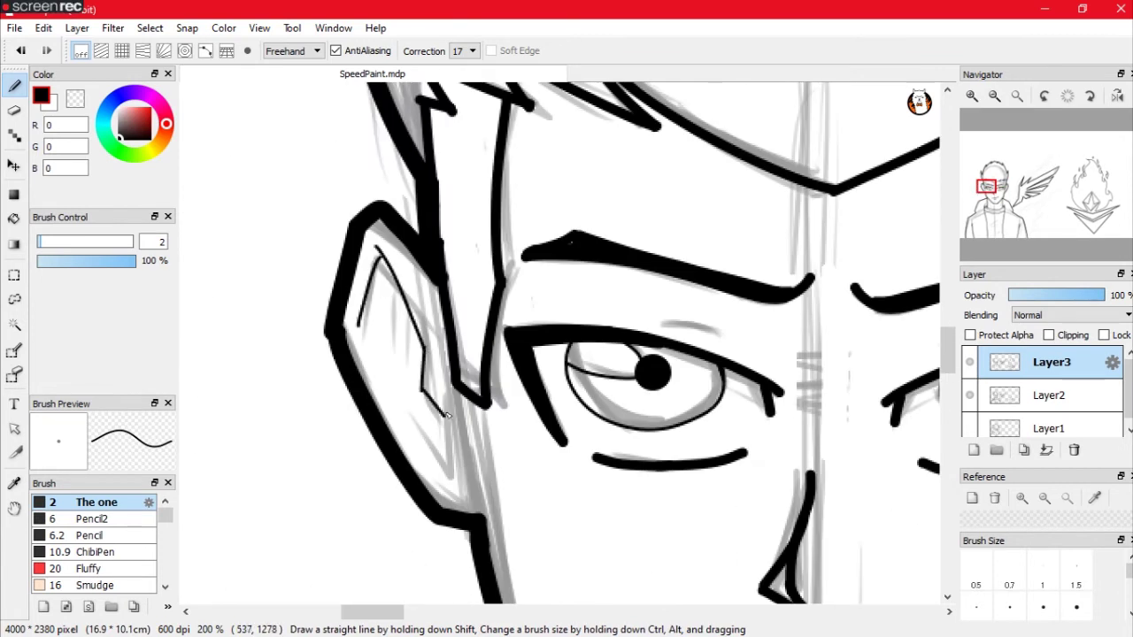
drag(987, 185, 989, 234)
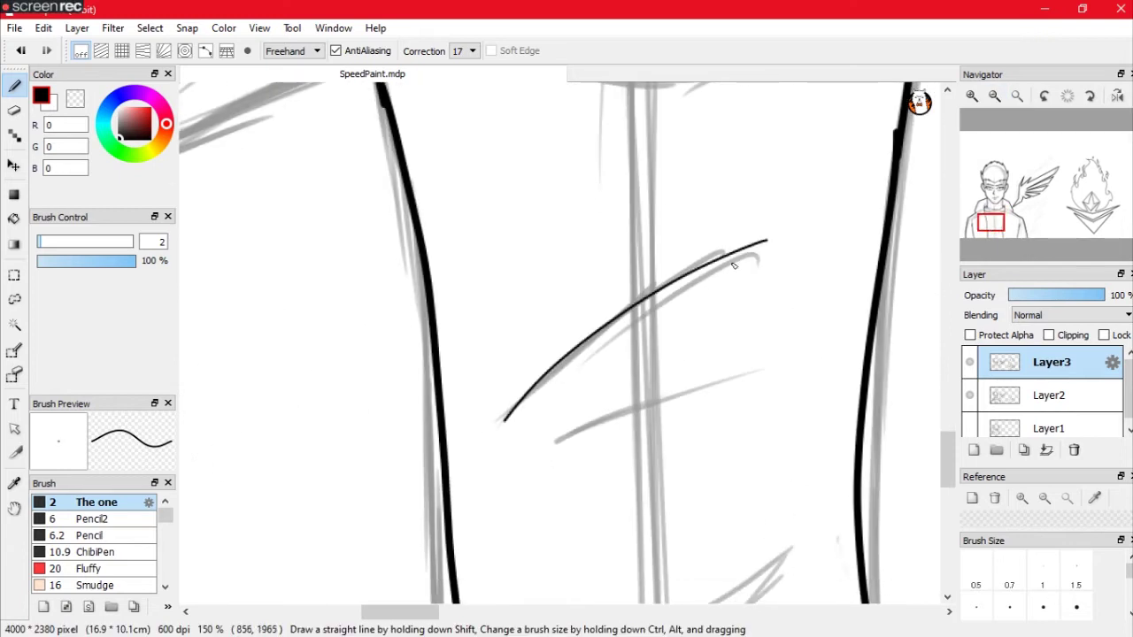
drag(487, 372, 606, 285)
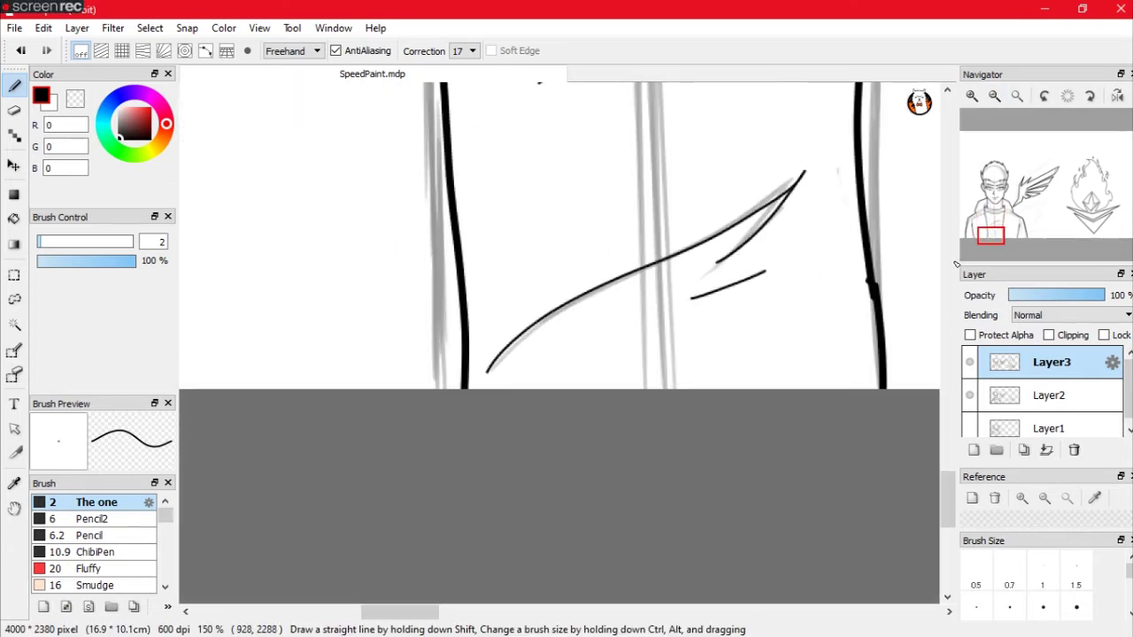
click(971, 395)
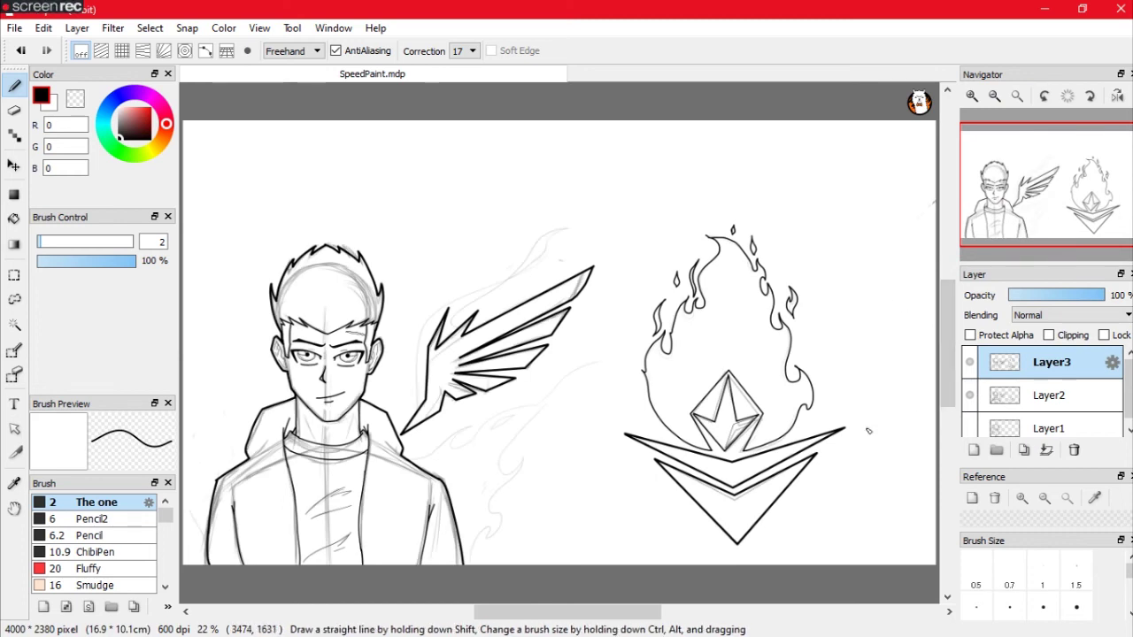
Step: Hide the sketch layer, touch up the eye, and redraw both neck lines
click(970, 395)
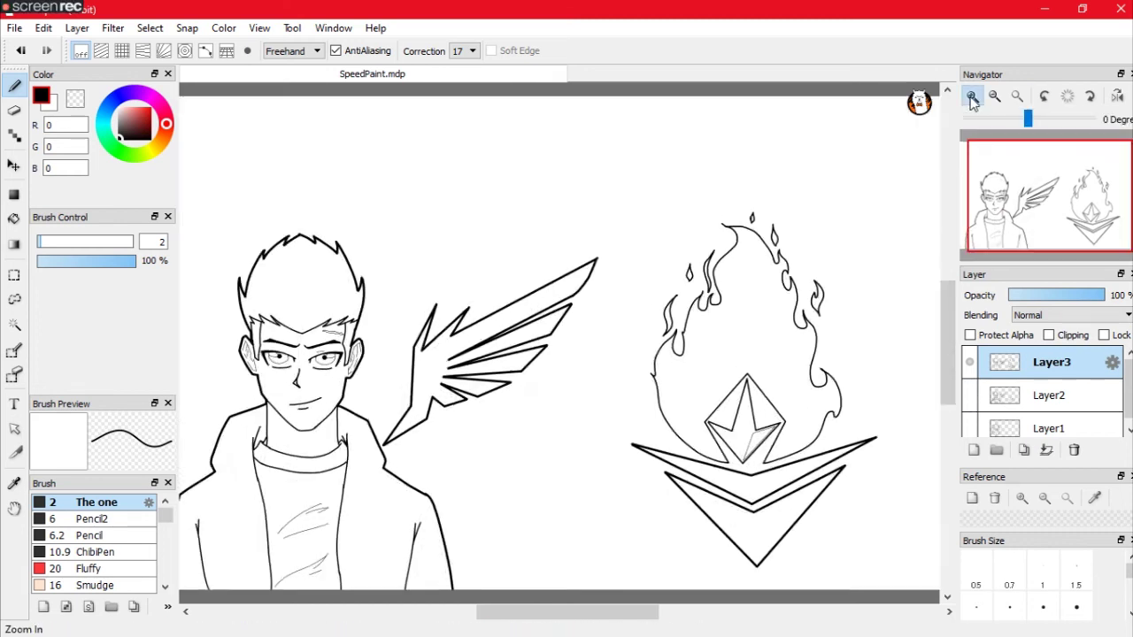
click(972, 96)
key(e)
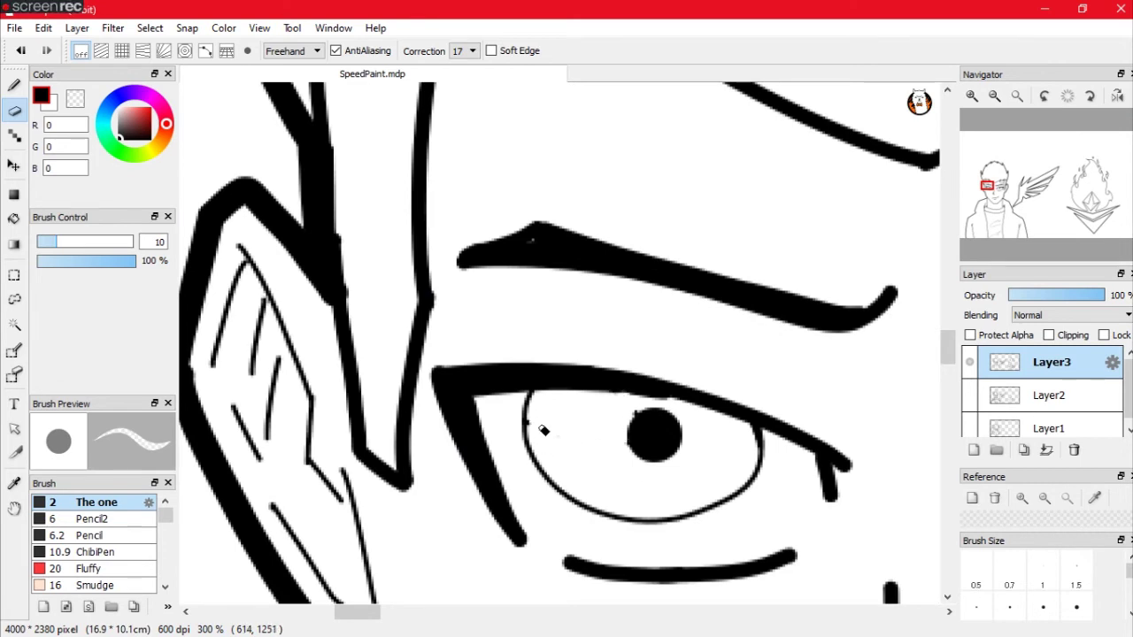
key(b)
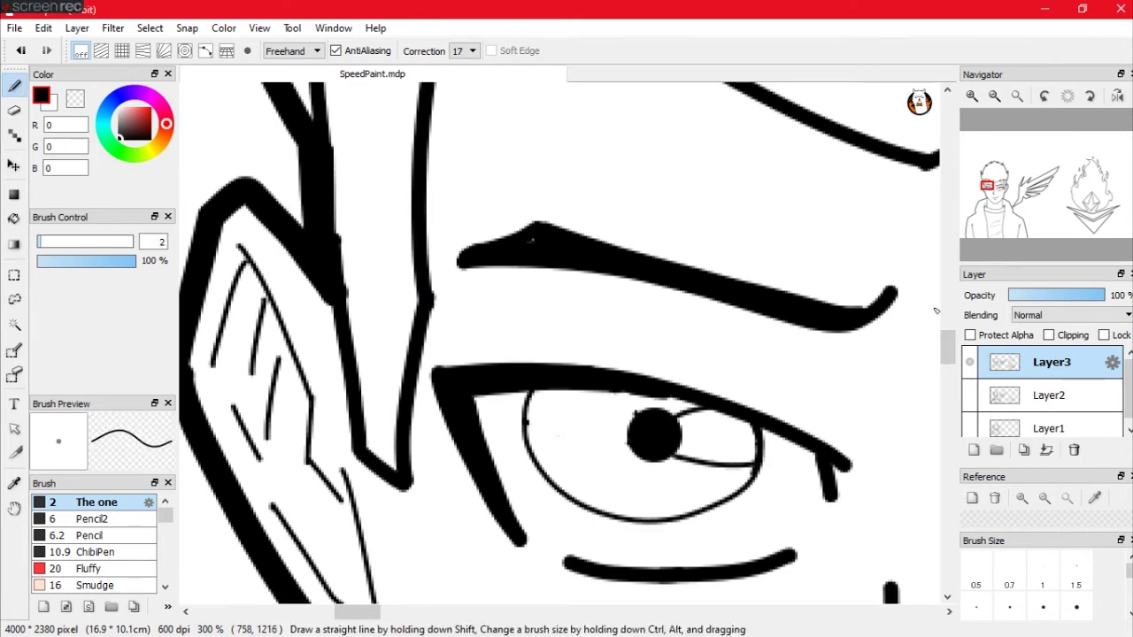
click(995, 96)
click(972, 96)
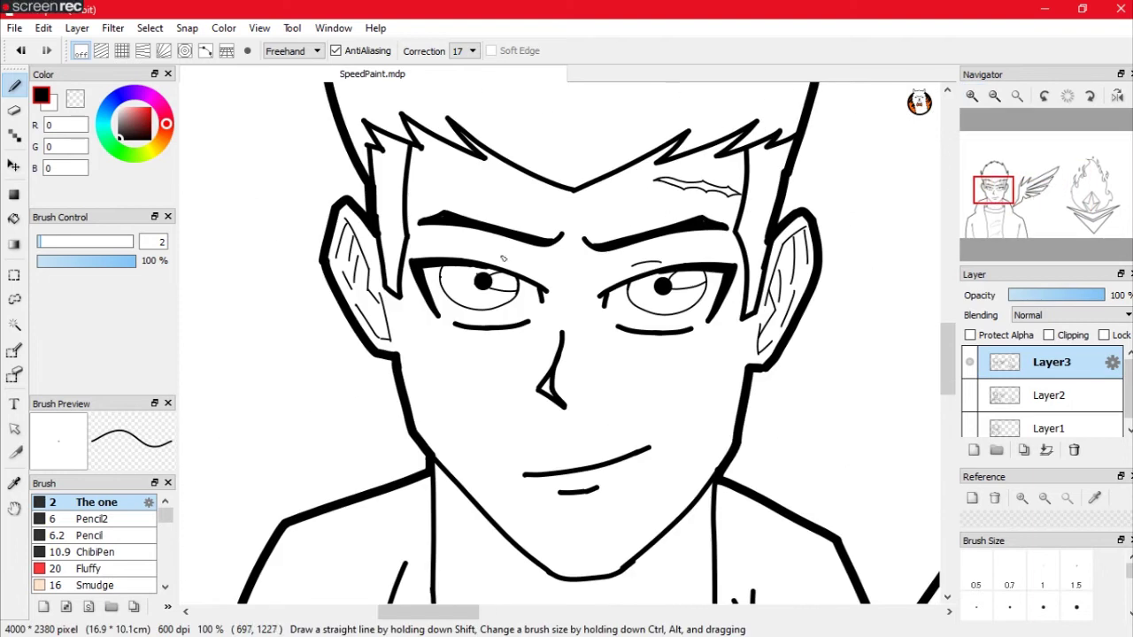
scroll(502, 354, down, 5)
click(94, 519)
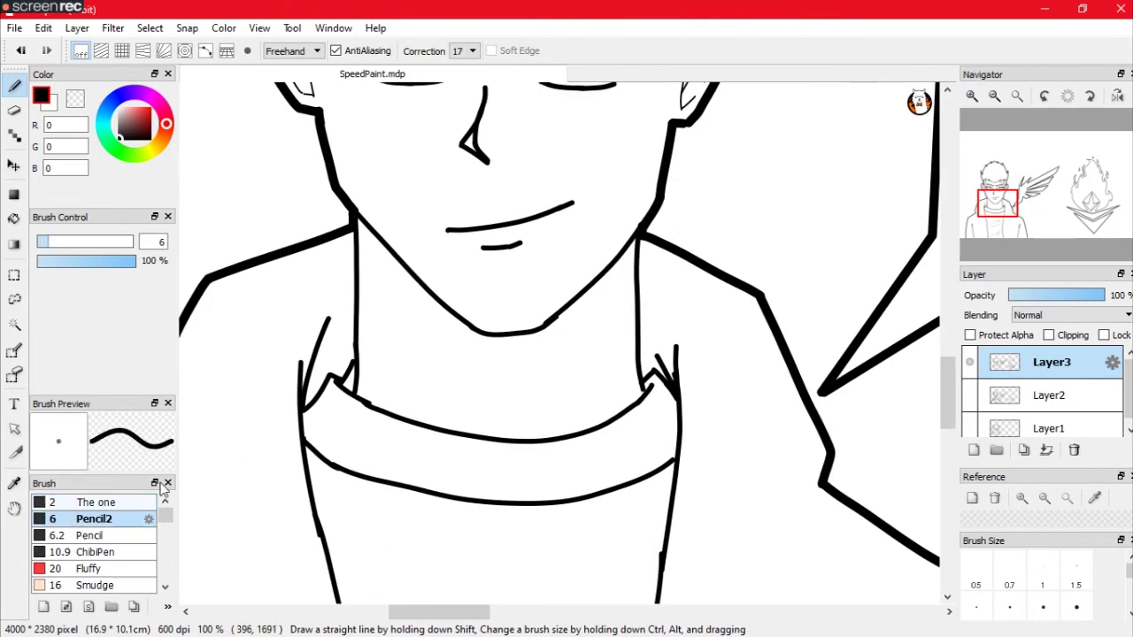
drag(381, 274, 441, 412)
drag(607, 298, 571, 414)
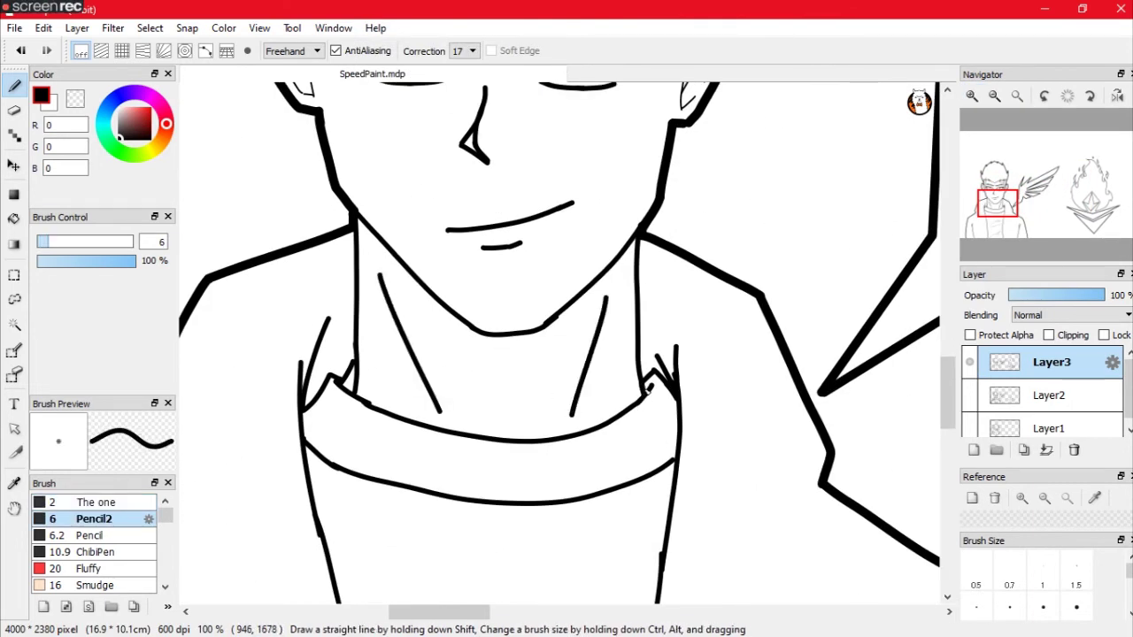
mouse_move(997, 202)
mouse_down()
mouse_move(1031, 191)
mouse_move(970, 232)
mouse_up()
Step: Erase the stray left coat line and redraw it
click(1017, 95)
scroll(531, 354, up, 5)
key(e)
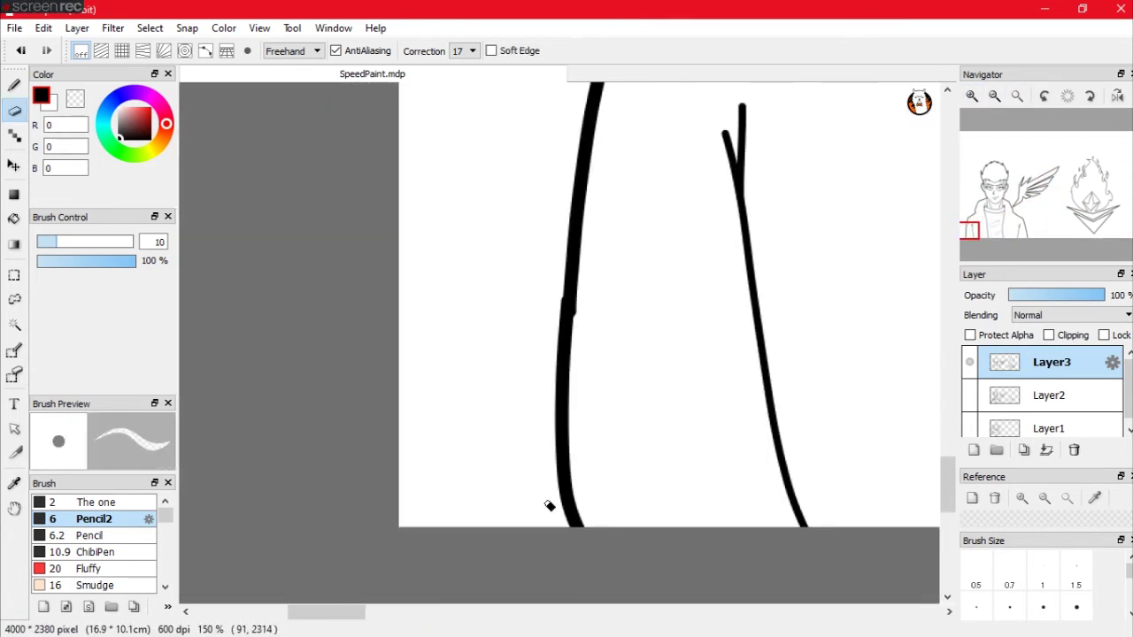
mouse_move(565, 496)
mouse_down()
mouse_move(575, 230)
mouse_move(553, 523)
mouse_up()
click(969, 396)
key(b)
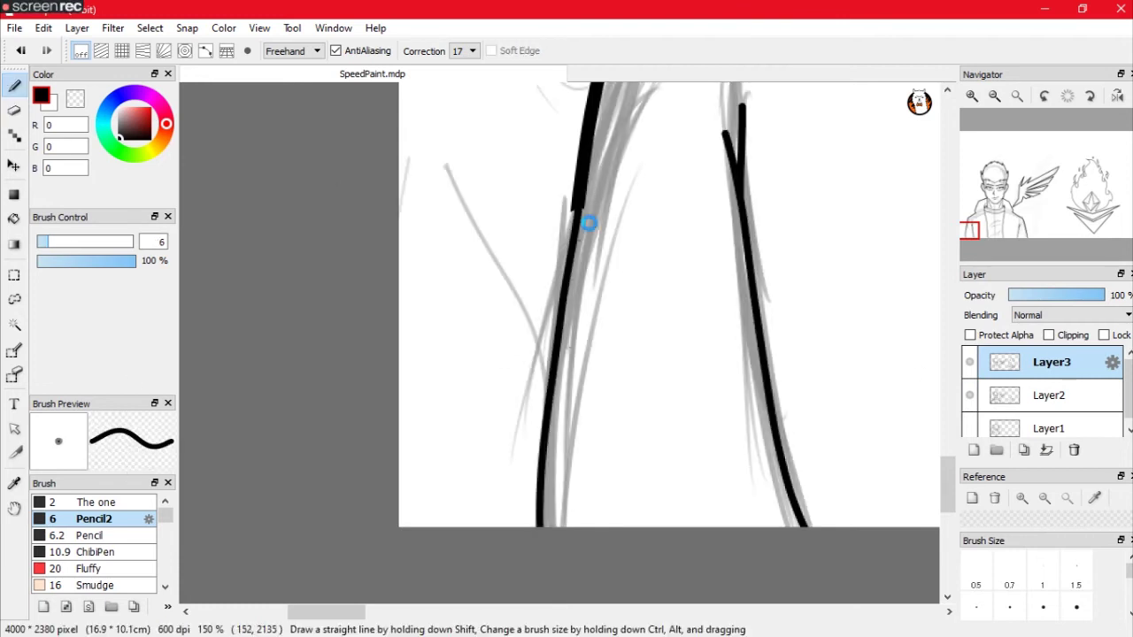
key(ctrl+z)
drag(571, 212, 551, 524)
Step: Fill the boy's spiky hair near-black with the Bucket tool
key(ctrl+0)
click(971, 95)
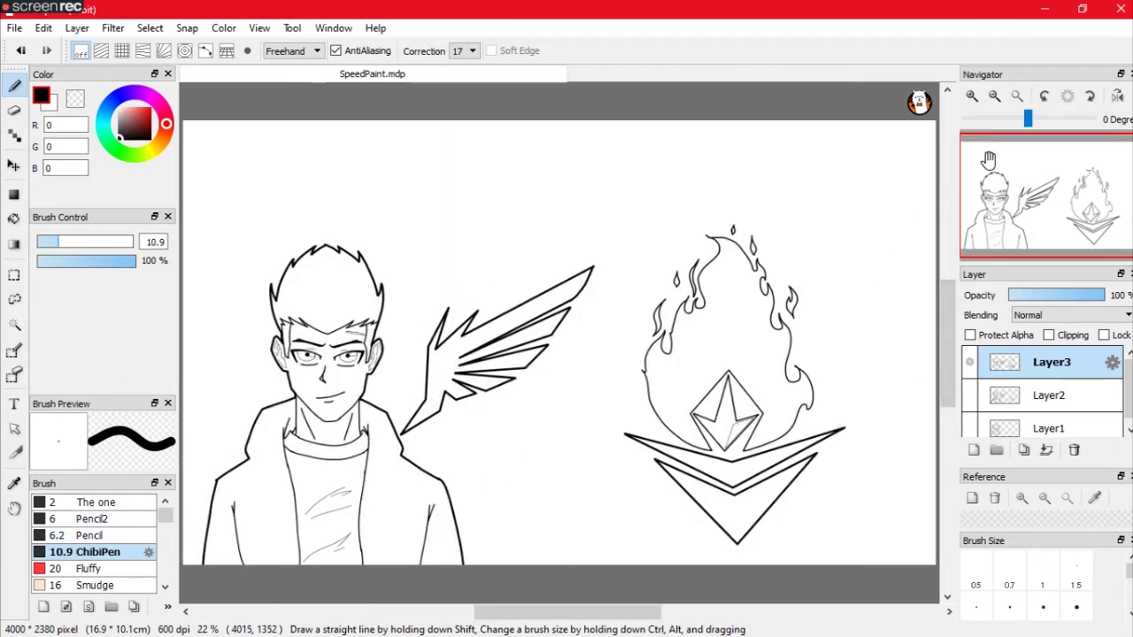
click(972, 96)
click(972, 96)
drag(443, 355, 566, 443)
click(124, 124)
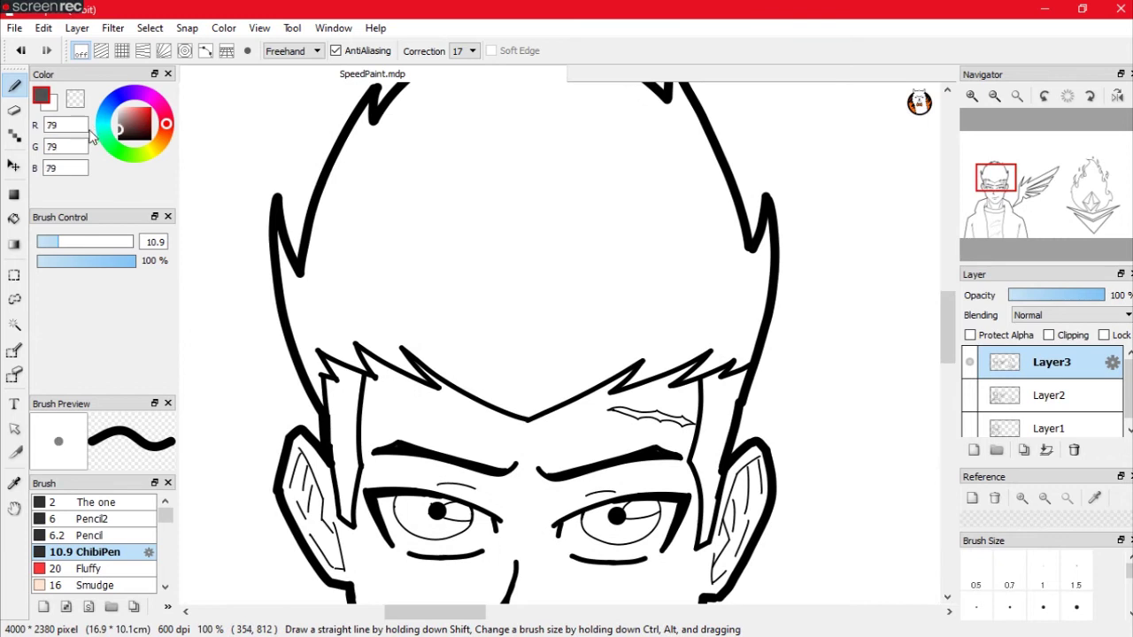
click(129, 128)
key(g)
click(669, 307)
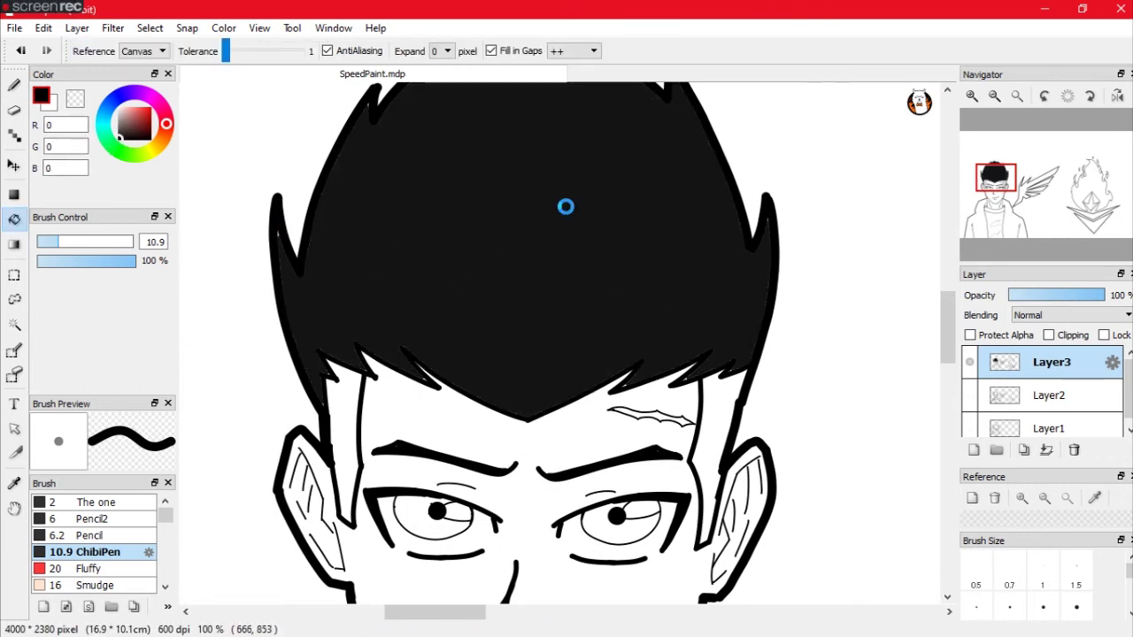
Step: Paint a mid-grey highlight streak along the black hair with an enlarged Pencil brush
drag(996, 178, 1029, 177)
click(117, 120)
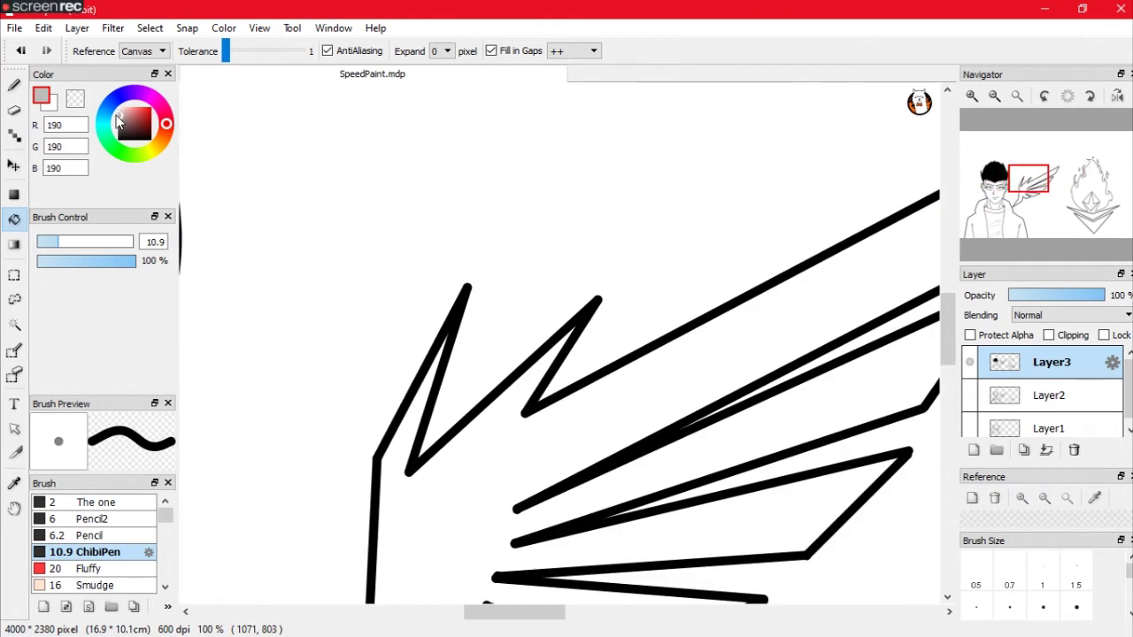
click(993, 177)
click(14, 86)
click(90, 535)
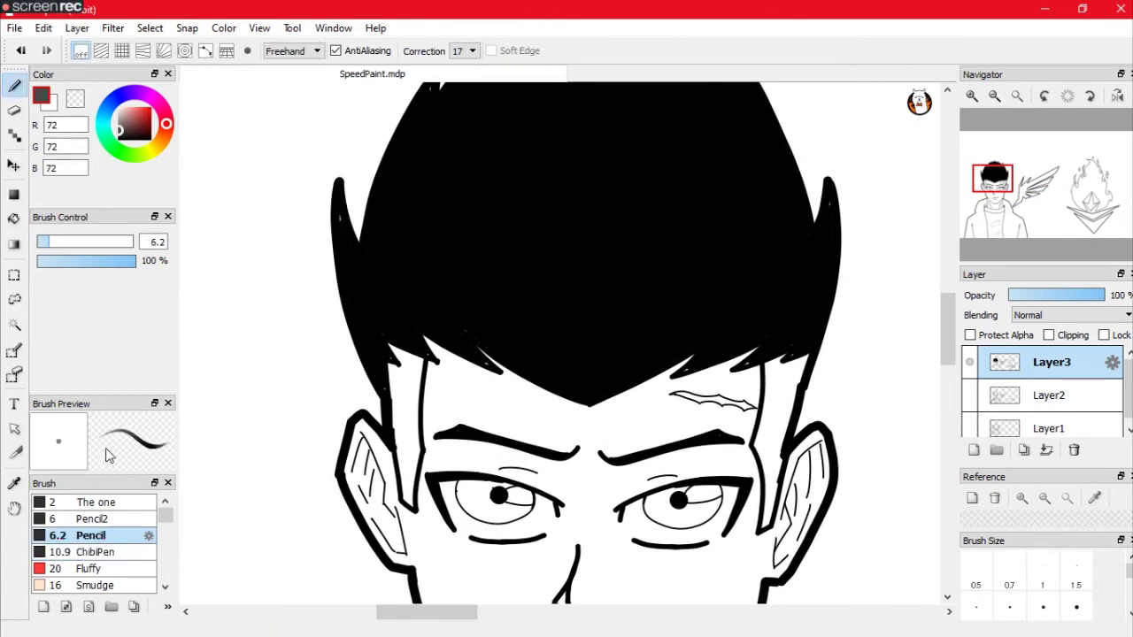
drag(44, 241, 114, 241)
drag(743, 142, 777, 283)
key(ctrl+z)
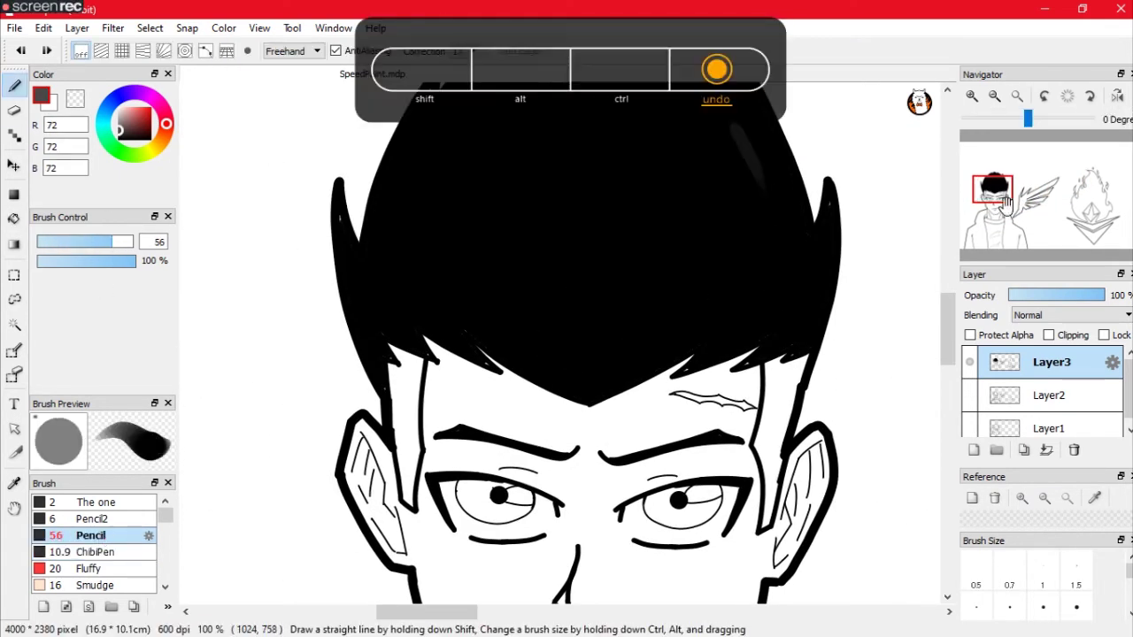
drag(1008, 199, 999, 177)
drag(594, 212, 640, 367)
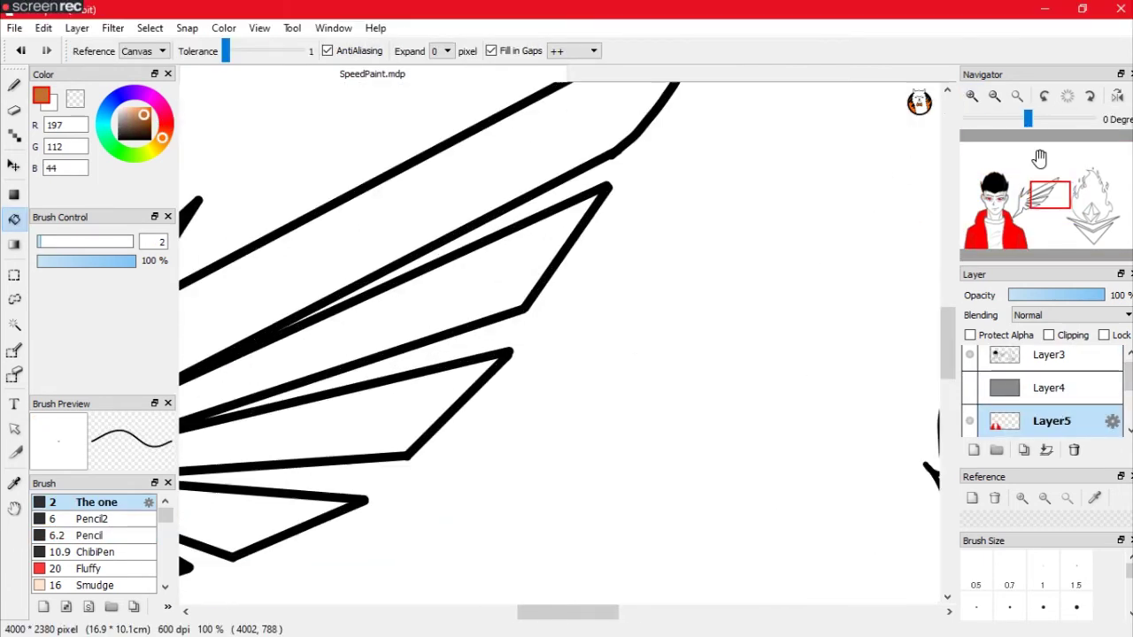
Step: Fill the neck and face with the brown skin tone
click(646, 514)
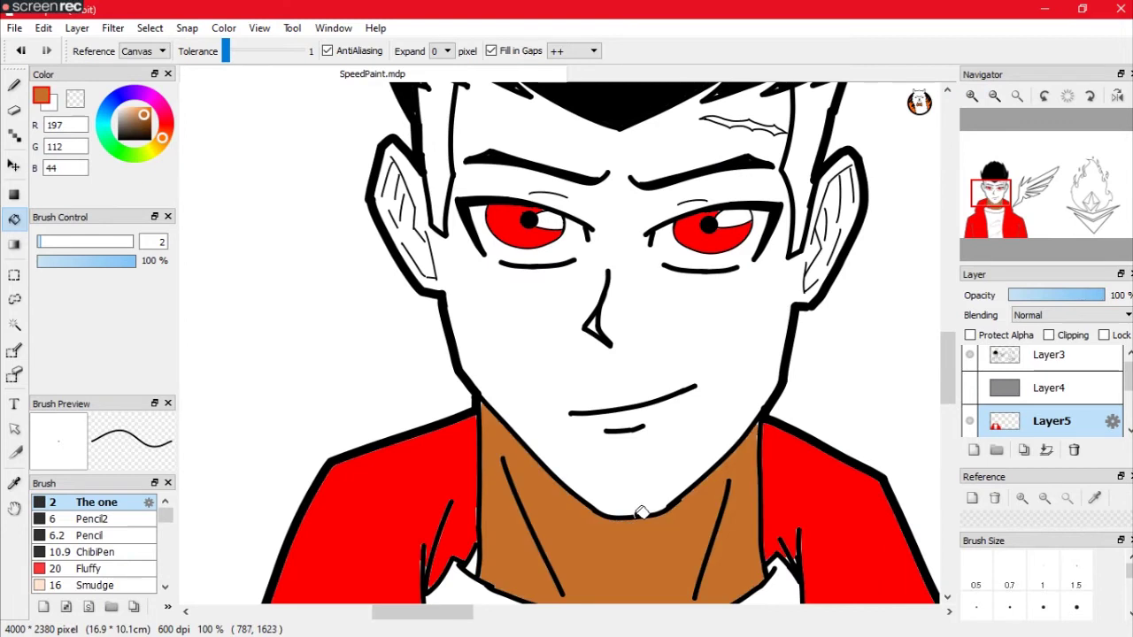
click(43, 98)
click(14, 85)
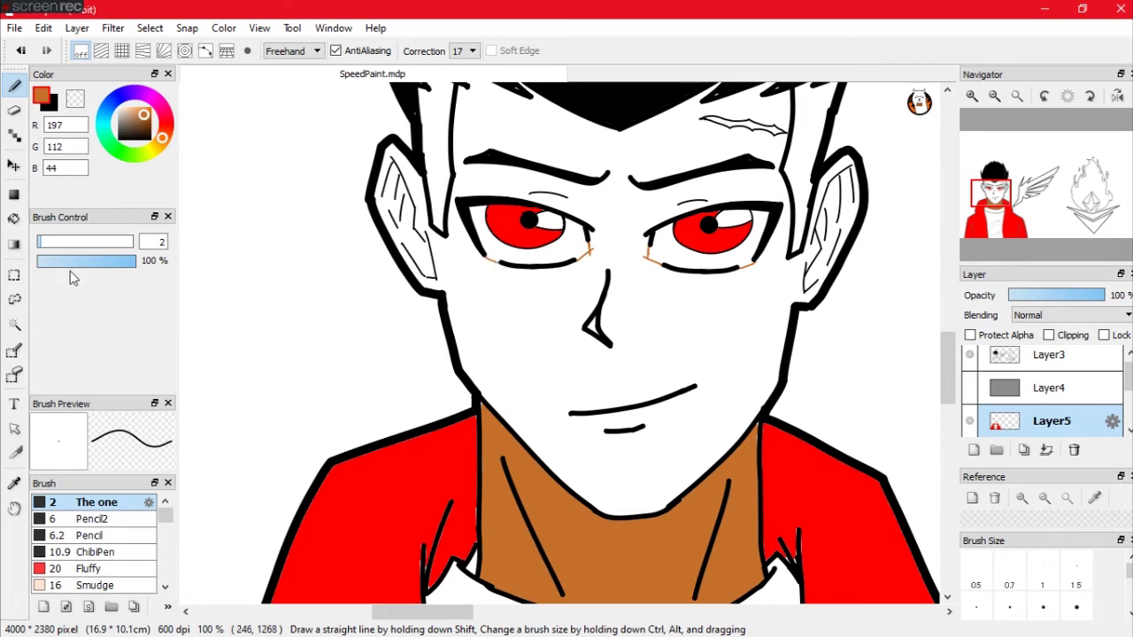
click(14, 217)
click(565, 347)
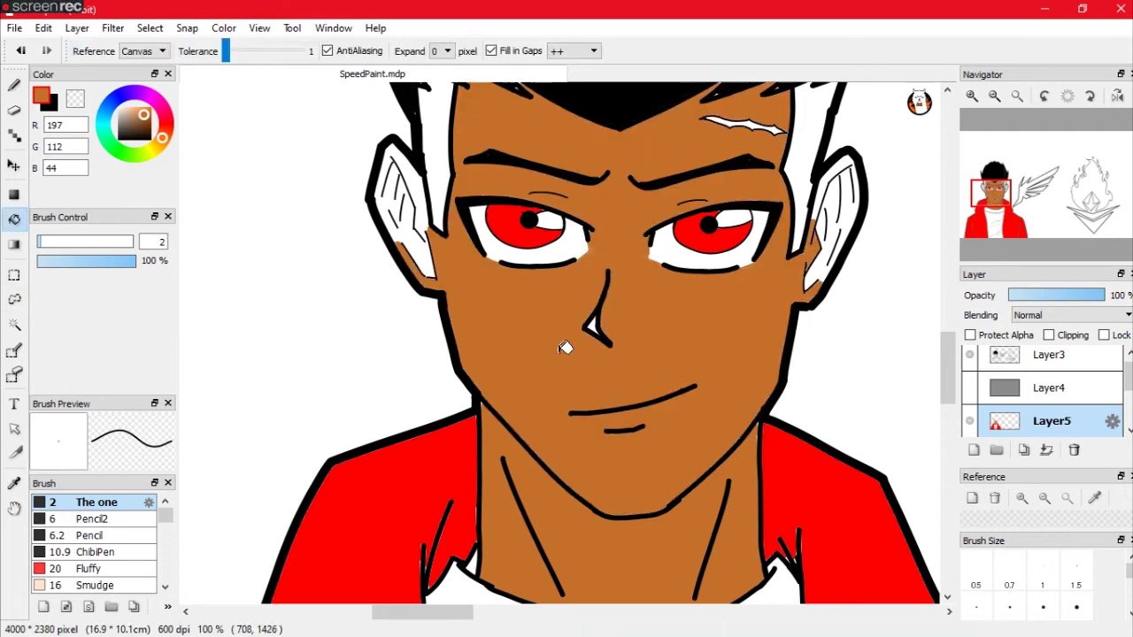
Step: Fill the segments of both ears with brown
click(836, 204)
click(851, 177)
click(848, 212)
click(420, 192)
click(407, 204)
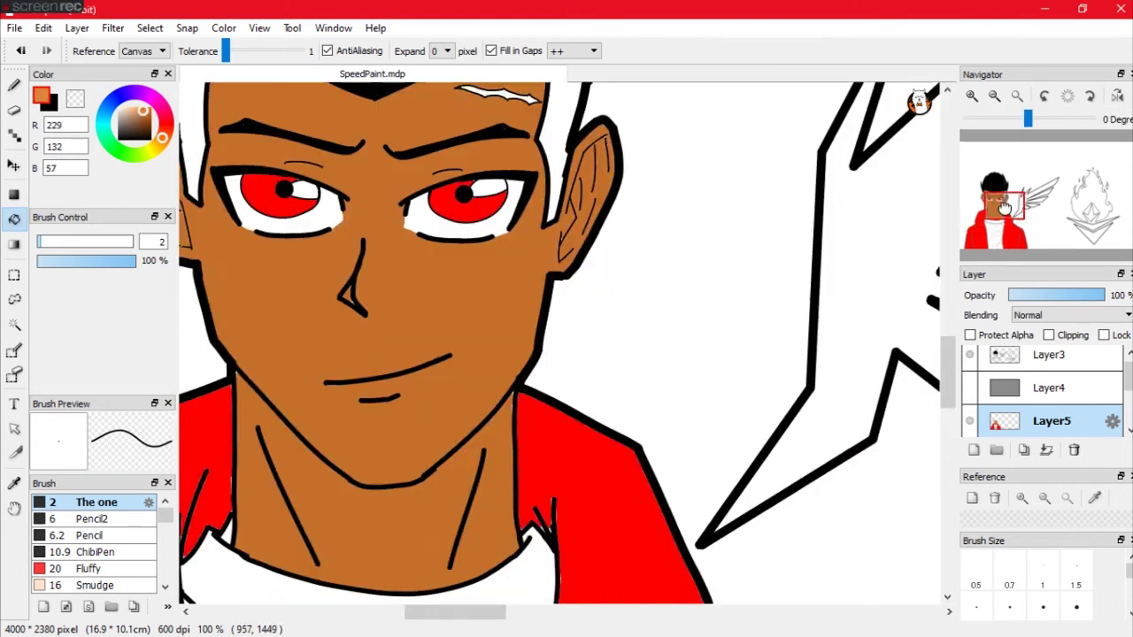
Step: Fill both parts of the forehead mark lighter orange and fit the drawing to the window
click(467, 180)
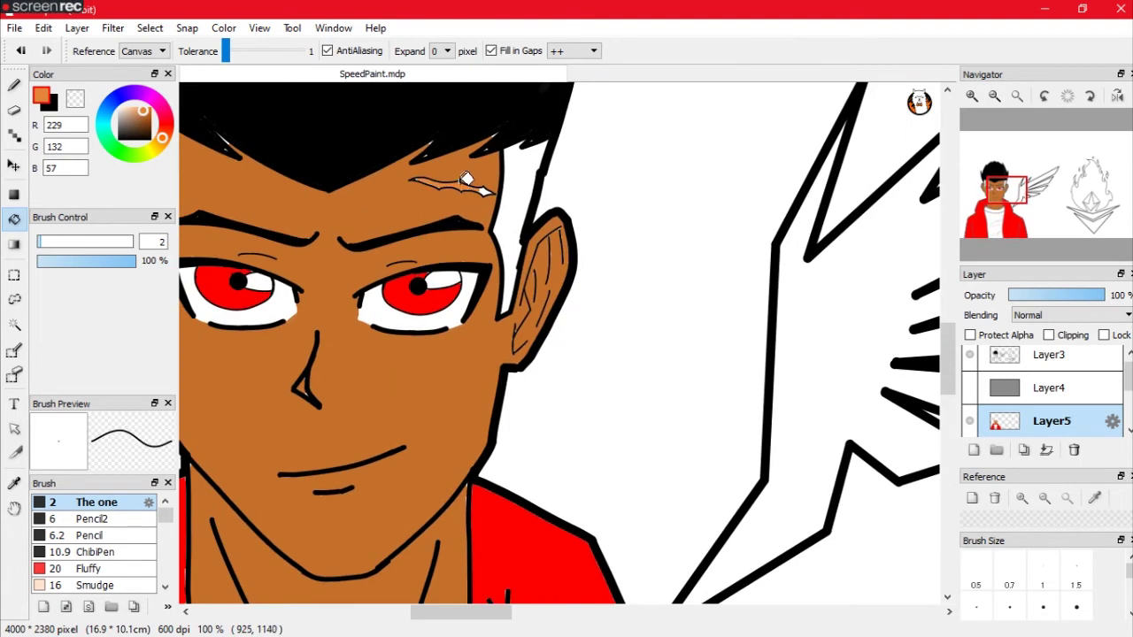
click(480, 188)
click(1067, 96)
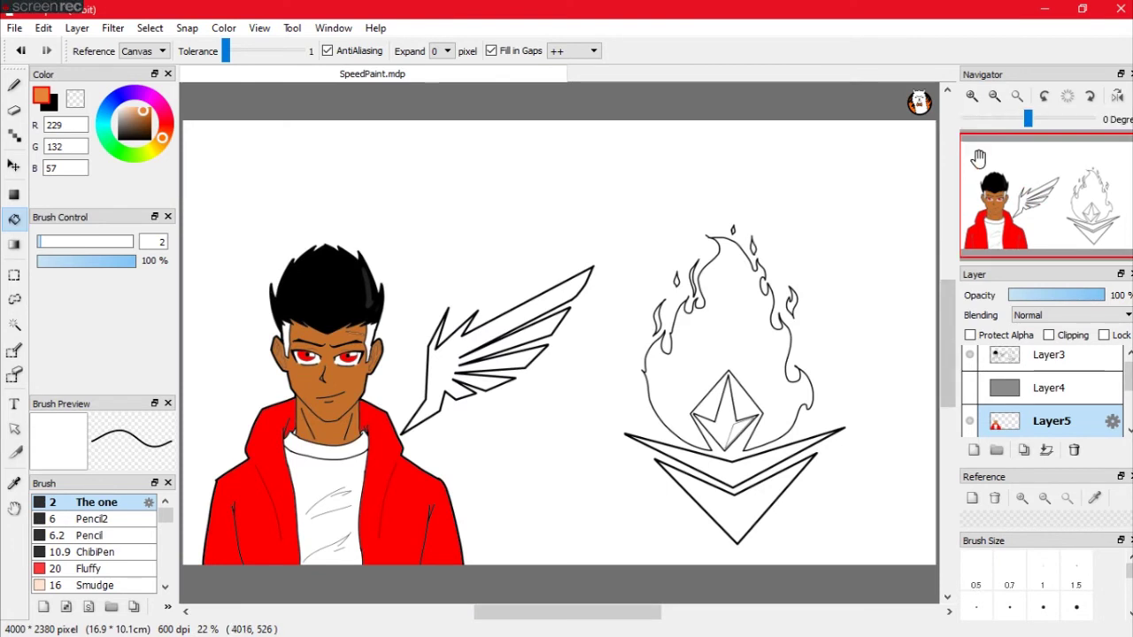
Step: Zoom in and bucket-fill the collar band under the neck black
click(971, 96)
drag(1018, 177, 996, 199)
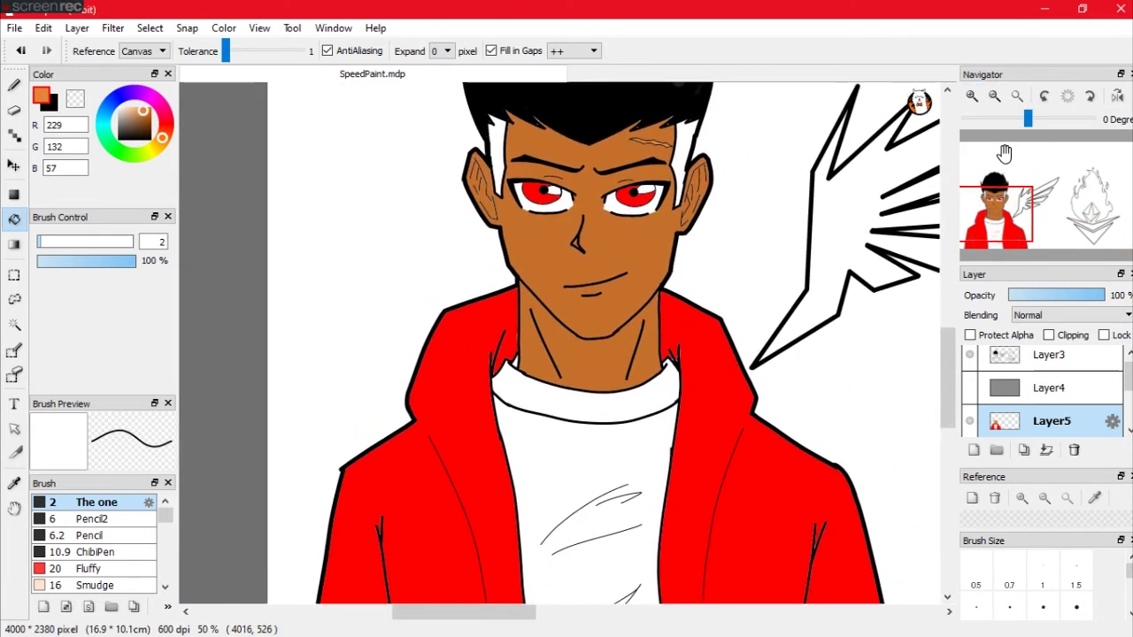
key(x)
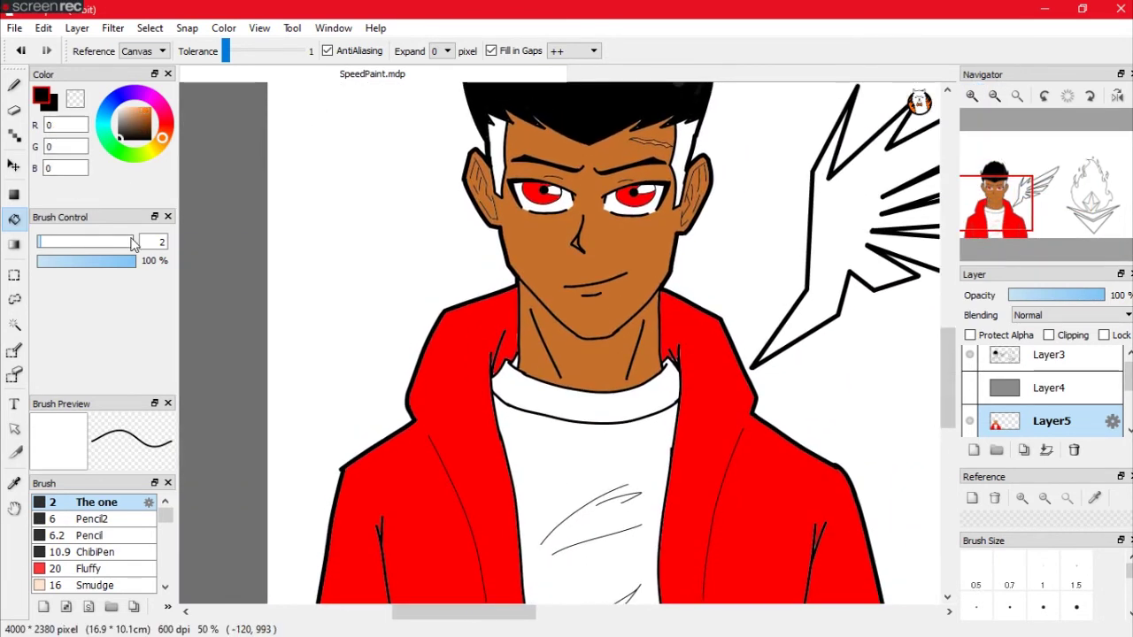
click(544, 392)
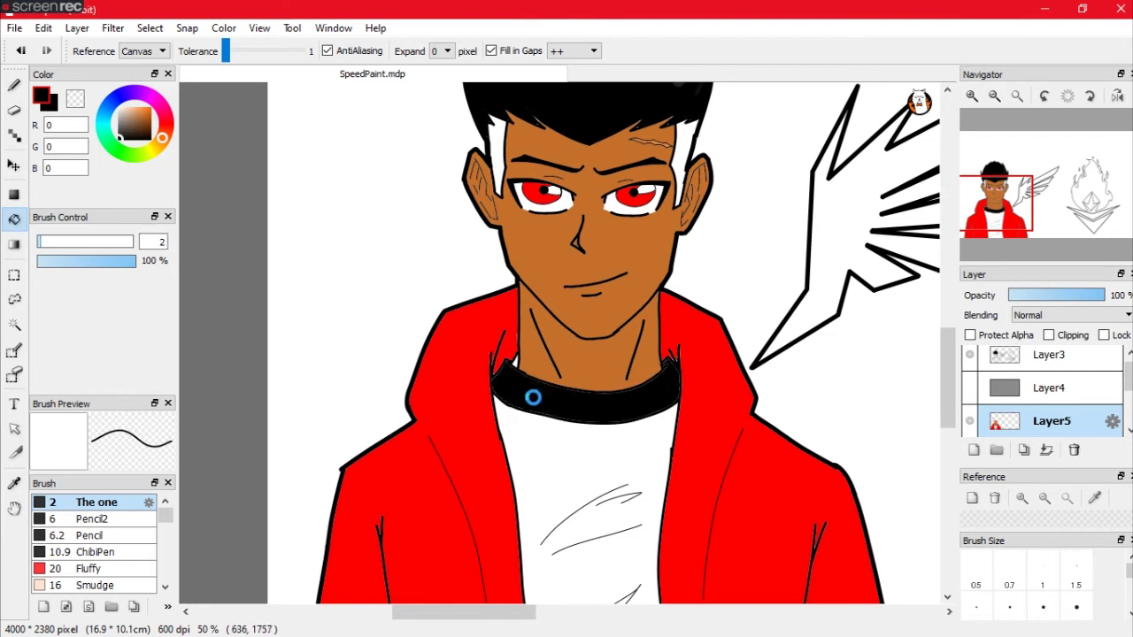
click(500, 407)
click(520, 357)
Step: Recolour the collar band very dark navy and fill the wing the same navy
drag(1011, 193, 1022, 213)
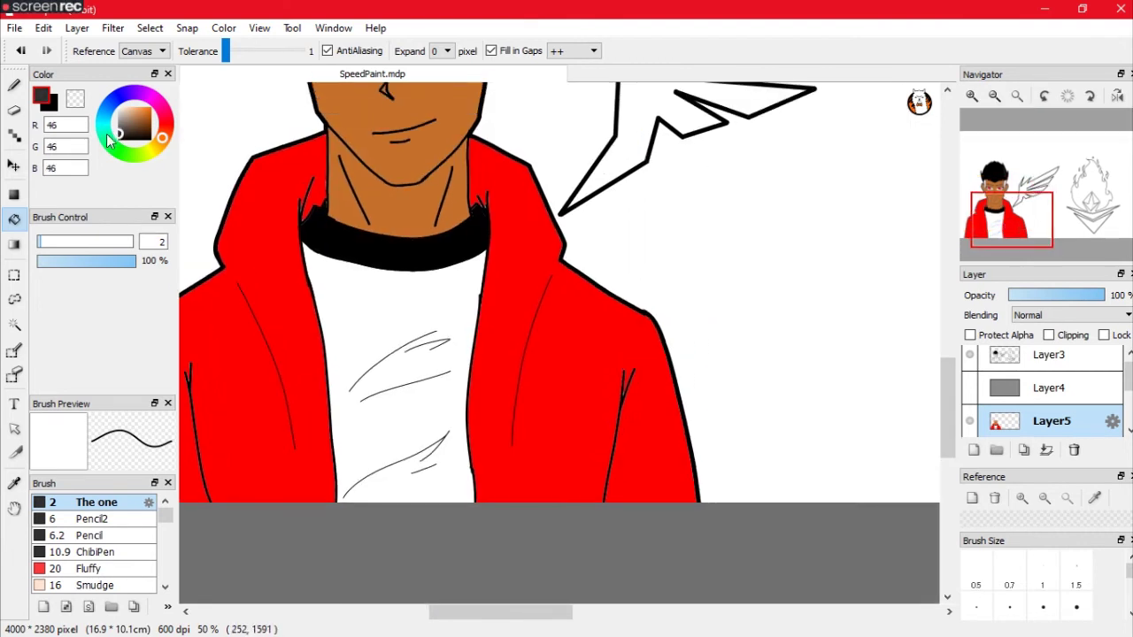
click(126, 93)
drag(133, 133, 150, 142)
click(312, 215)
click(416, 253)
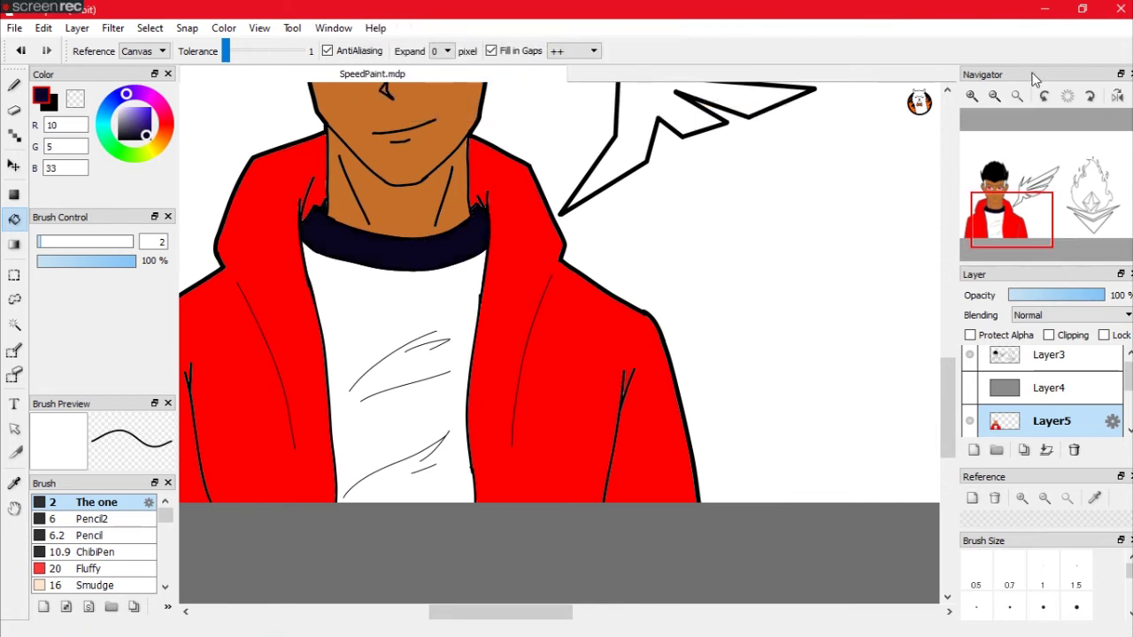
click(1017, 95)
click(632, 153)
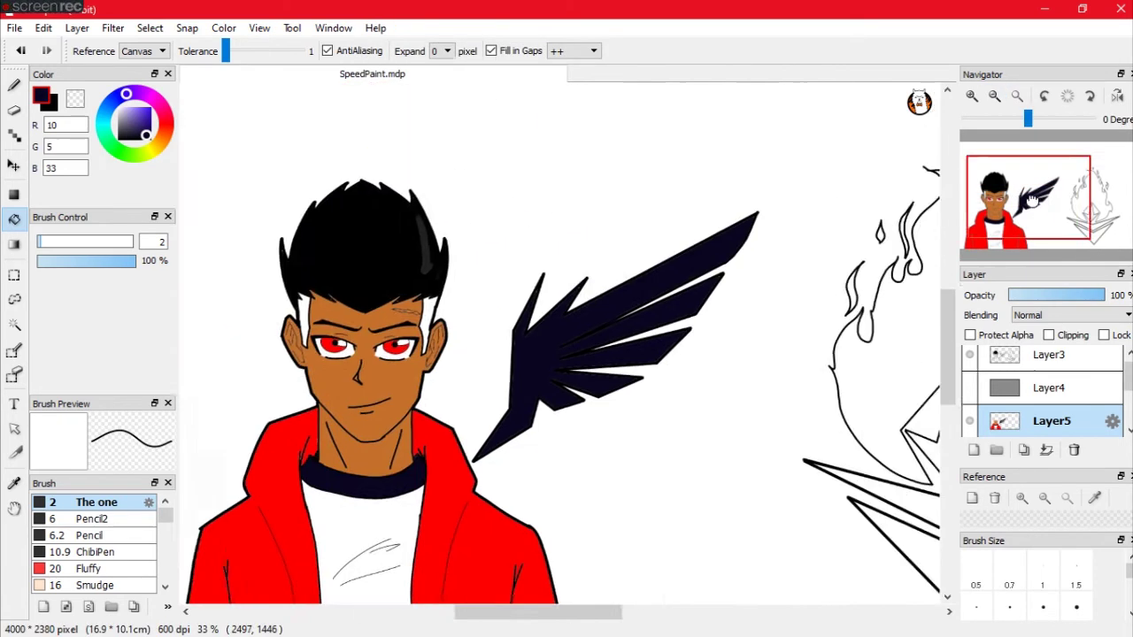
Step: Fill two facets of the emblem's diamond near-black navy
drag(1017, 213, 1062, 201)
click(124, 124)
drag(126, 120, 141, 132)
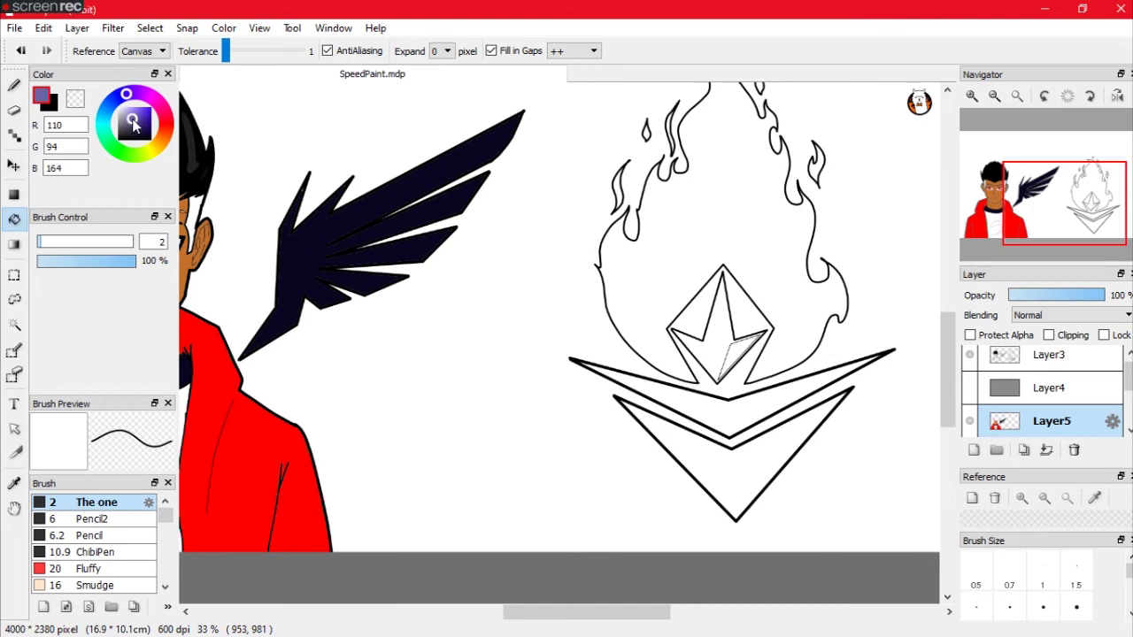
click(712, 359)
click(726, 319)
Step: Fill the flame and both chevrons dark red, and choose light grey for the hair streaks
click(168, 124)
click(152, 124)
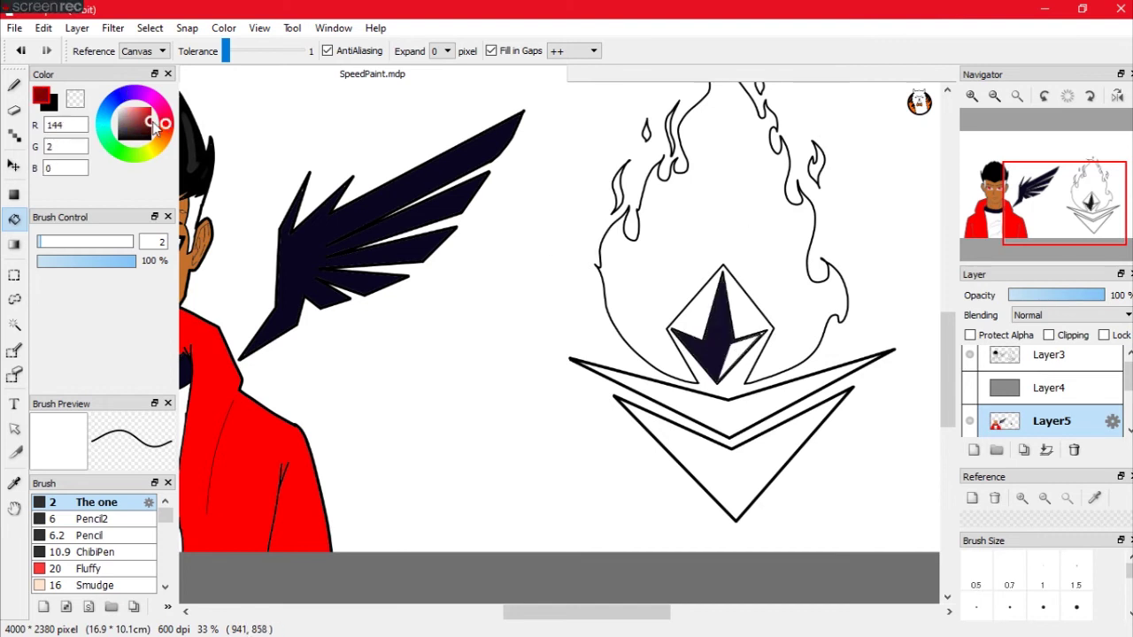
click(750, 418)
click(734, 478)
click(713, 248)
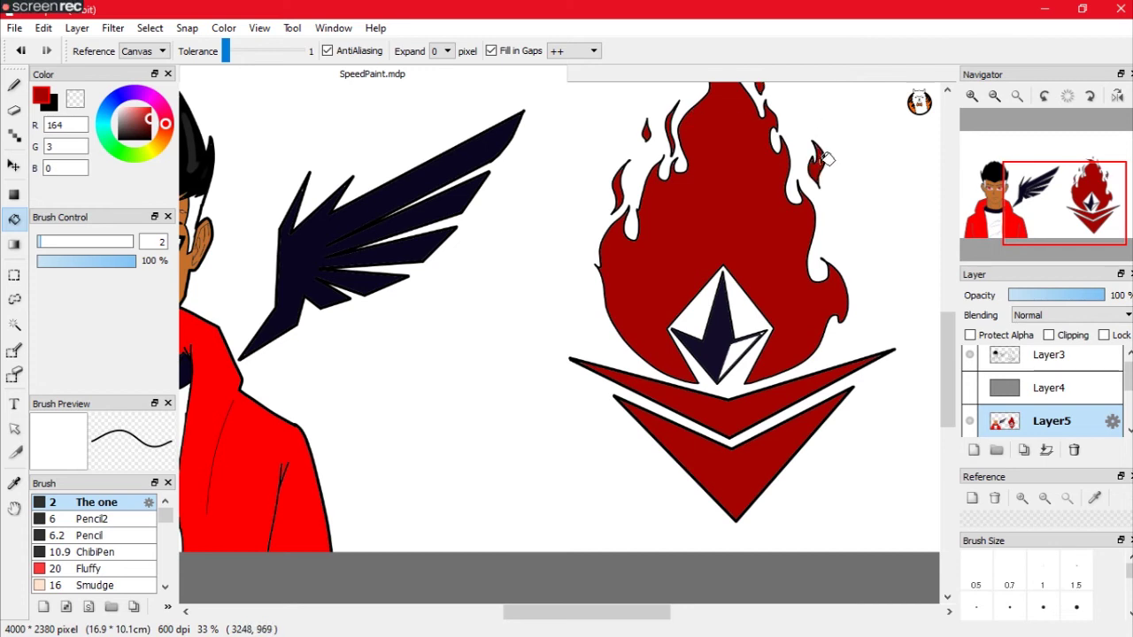
scroll(827, 157, down, 2)
click(115, 100)
drag(115, 100, 115, 102)
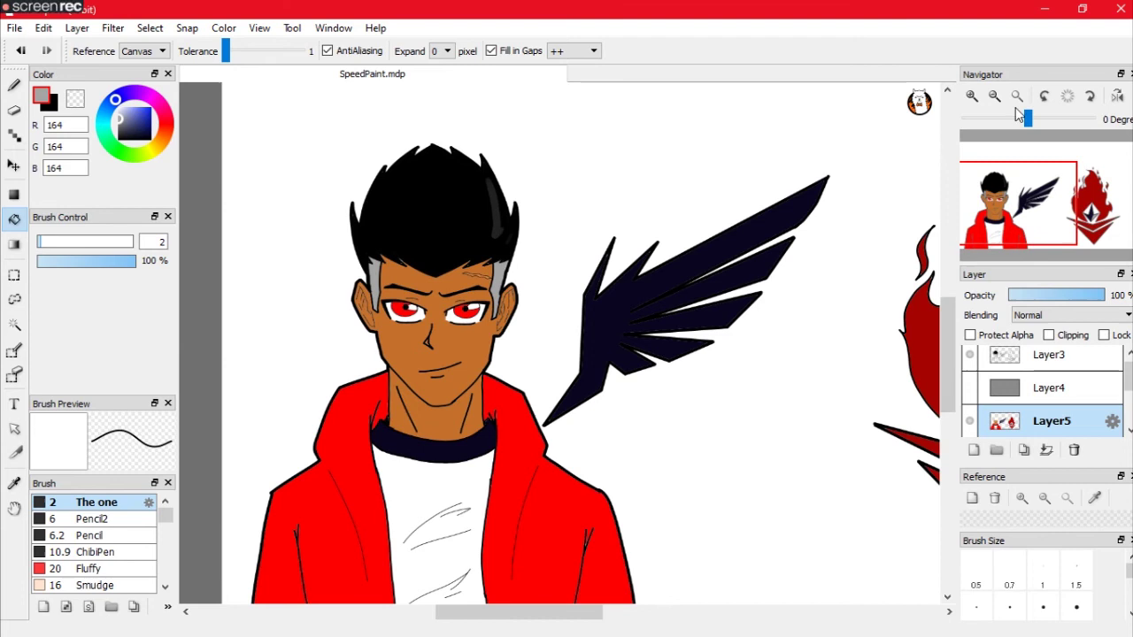
Step: Select the colour layer, toggle it to check the line art, and choose the thinner Pencil
drag(1018, 195, 1087, 205)
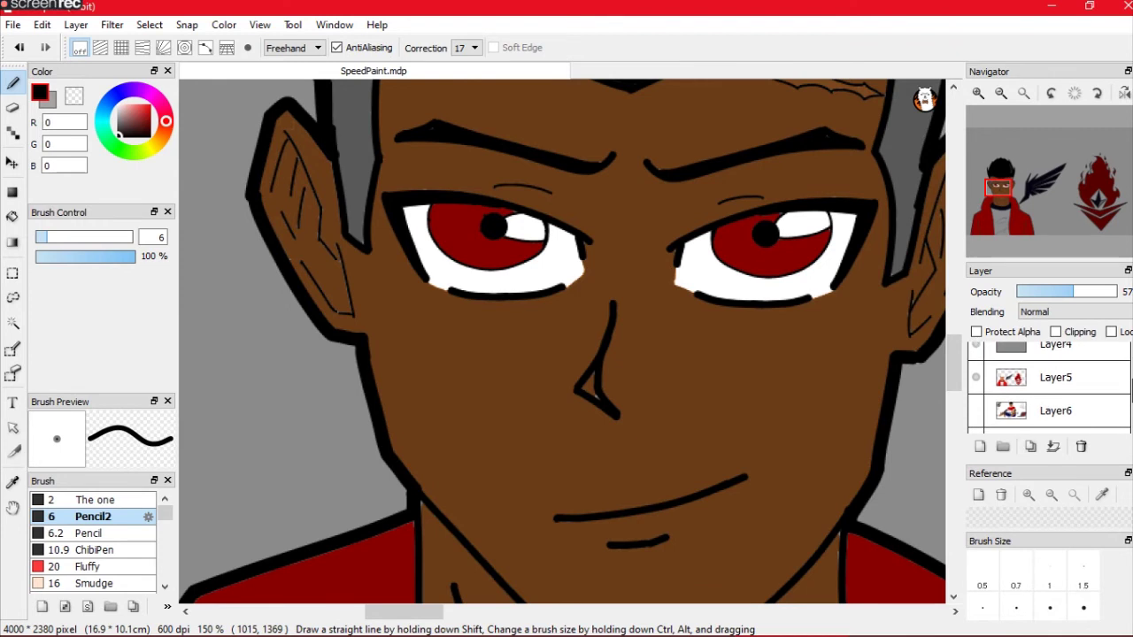
scroll(1121, 400, up, 1)
click(1071, 386)
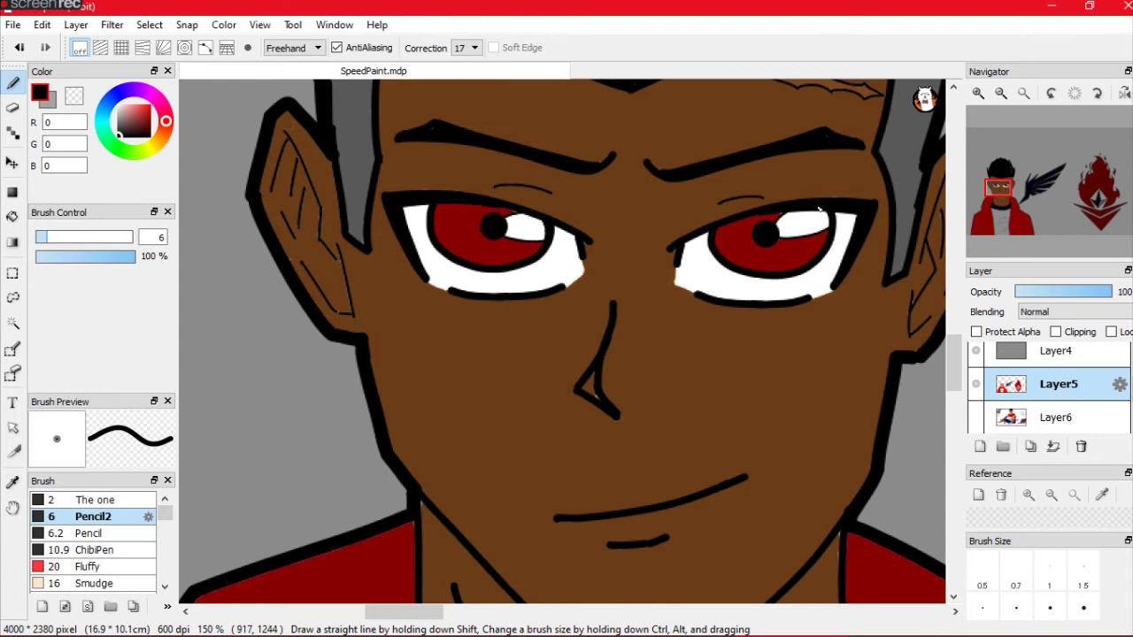
click(12, 108)
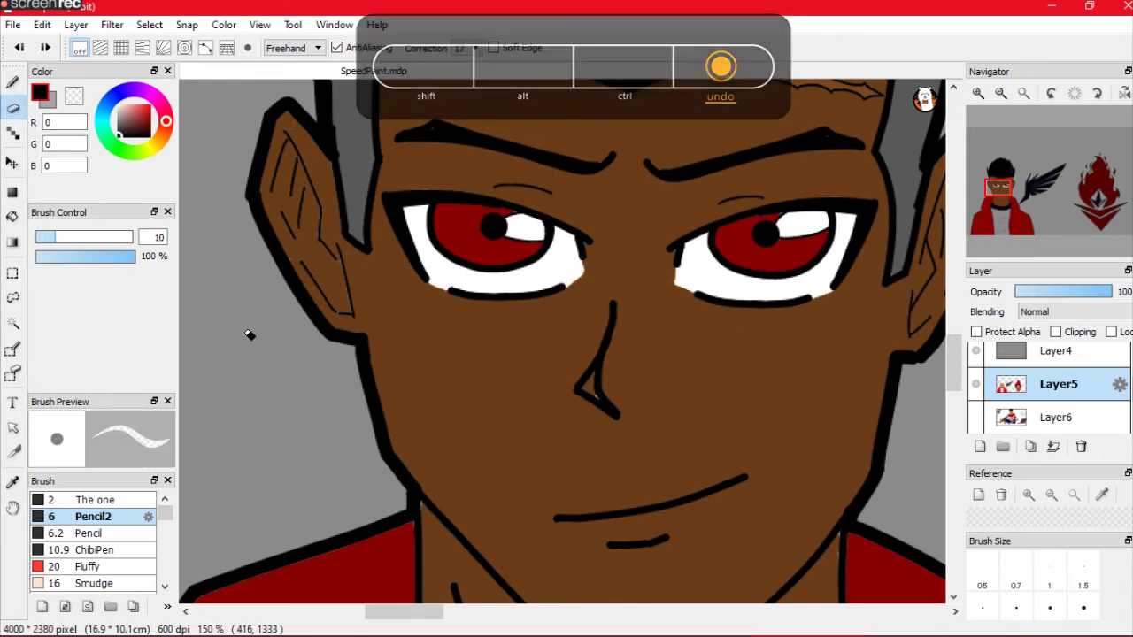
click(976, 385)
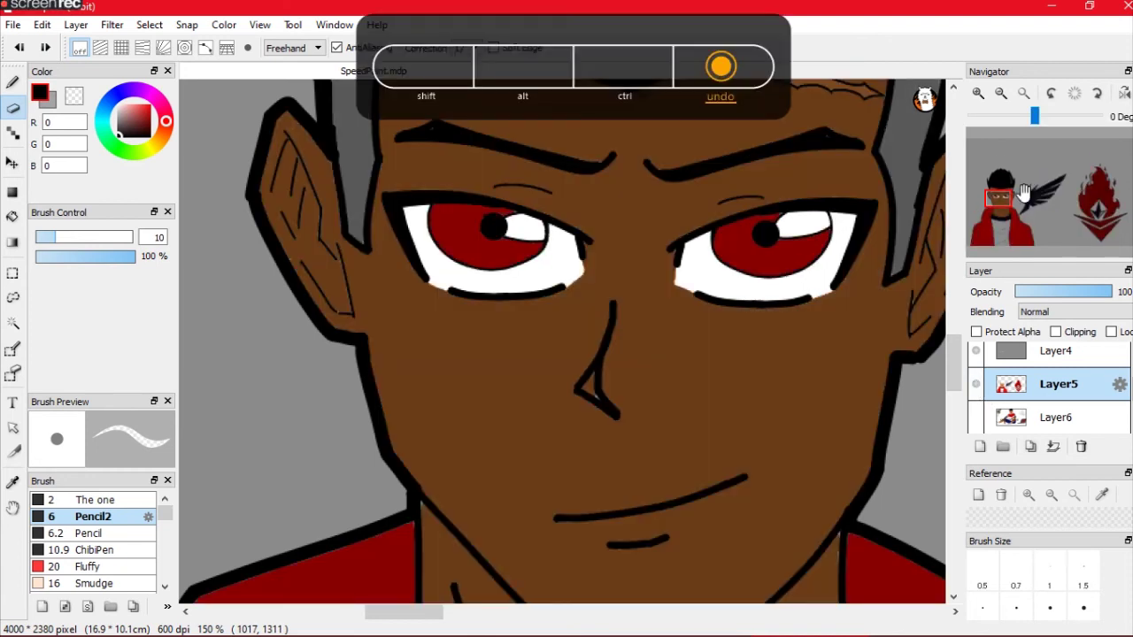
click(13, 85)
click(89, 533)
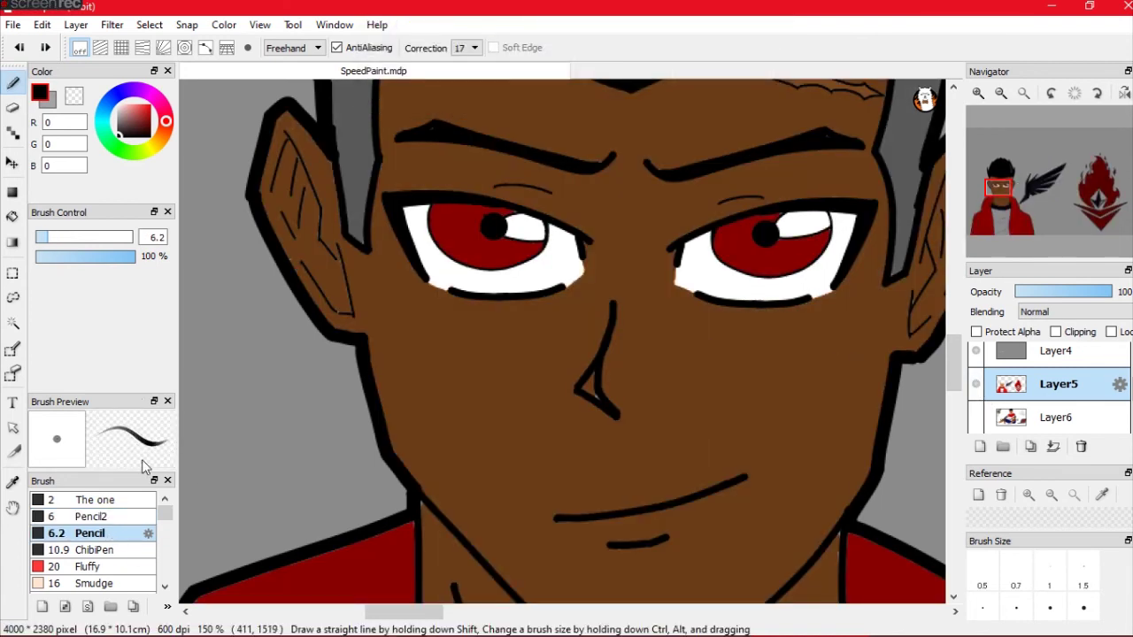
click(148, 533)
Step: Thicken the left iris outline and add a faint curve above the eye, undoing stray strokes
click(668, 457)
scroll(1006, 150, up, 2)
drag(1007, 151, 1017, 137)
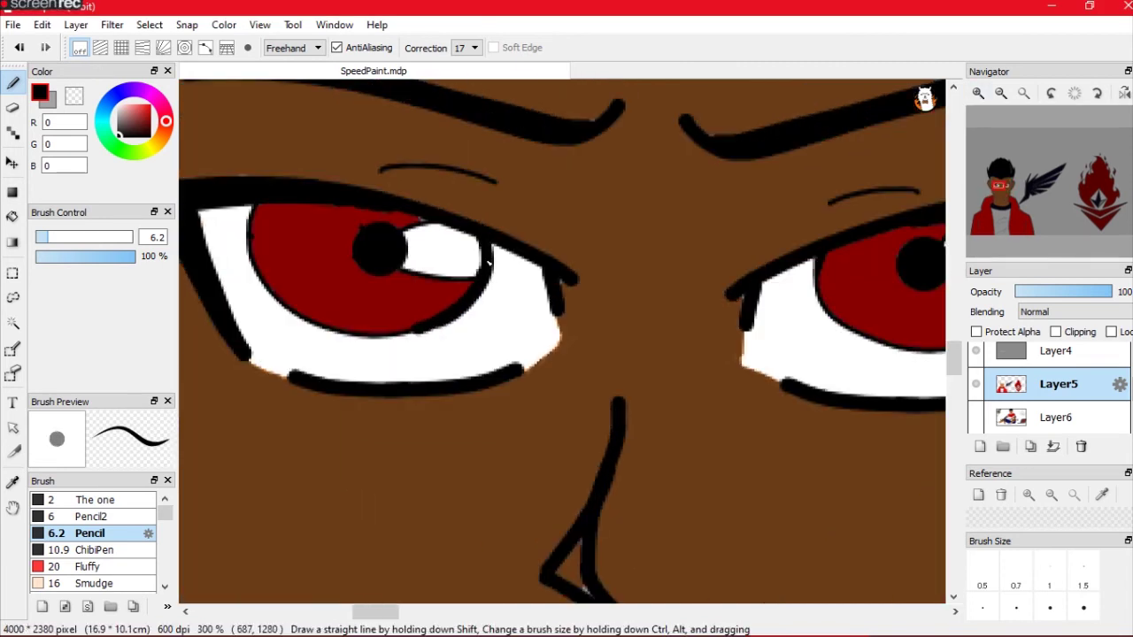
drag(259, 205, 296, 315)
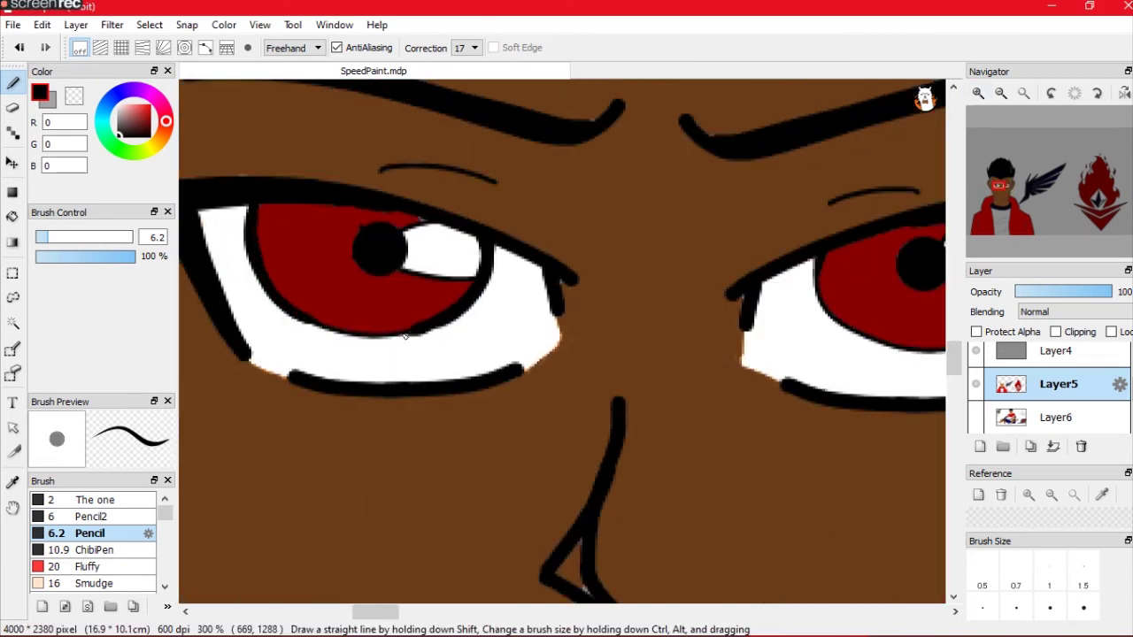
drag(1006, 186, 1027, 177)
key(ctrl+z)
mouse_move(589, 133)
mouse_down()
mouse_move(531, 248)
mouse_move(504, 255)
mouse_up()
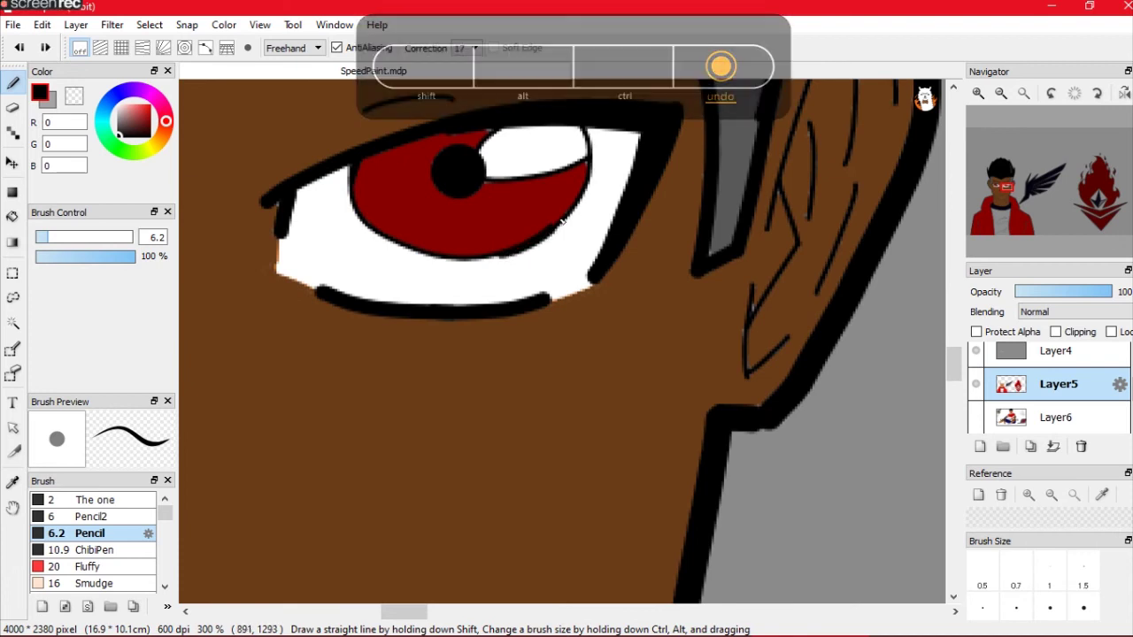
drag(354, 177, 416, 255)
key(ctrl+z)
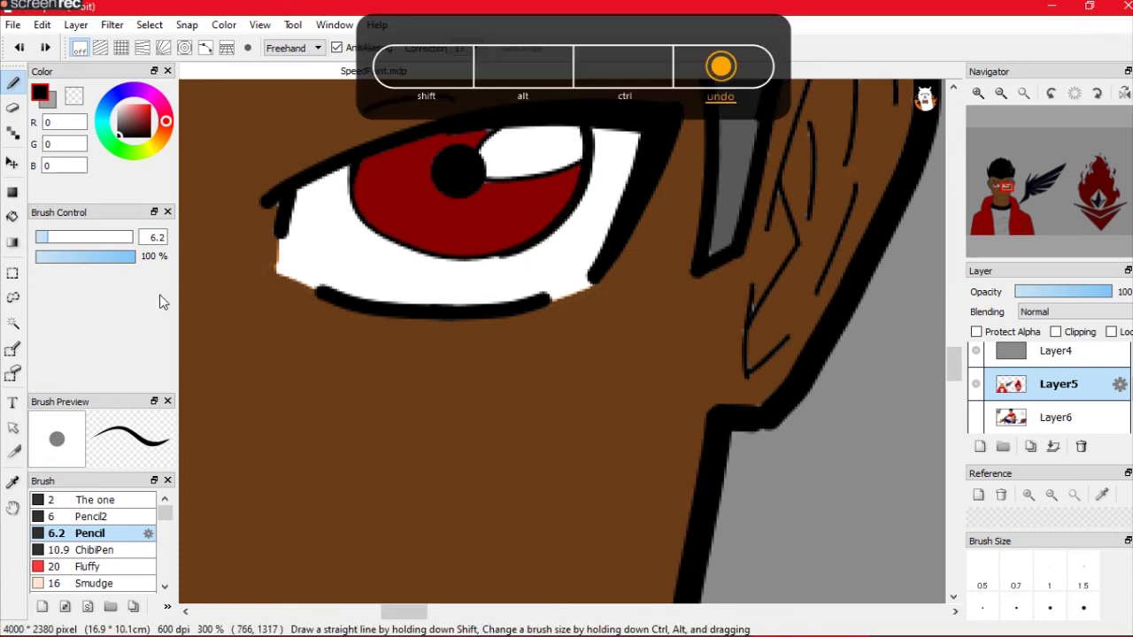
drag(363, 111, 451, 99)
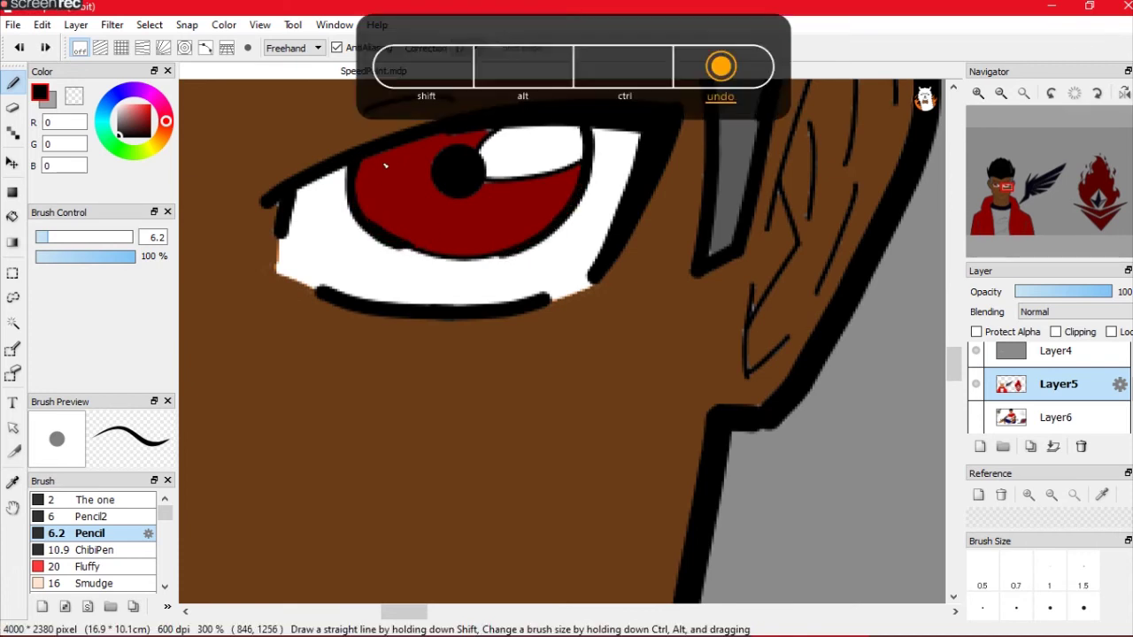
key(ctrl+0)
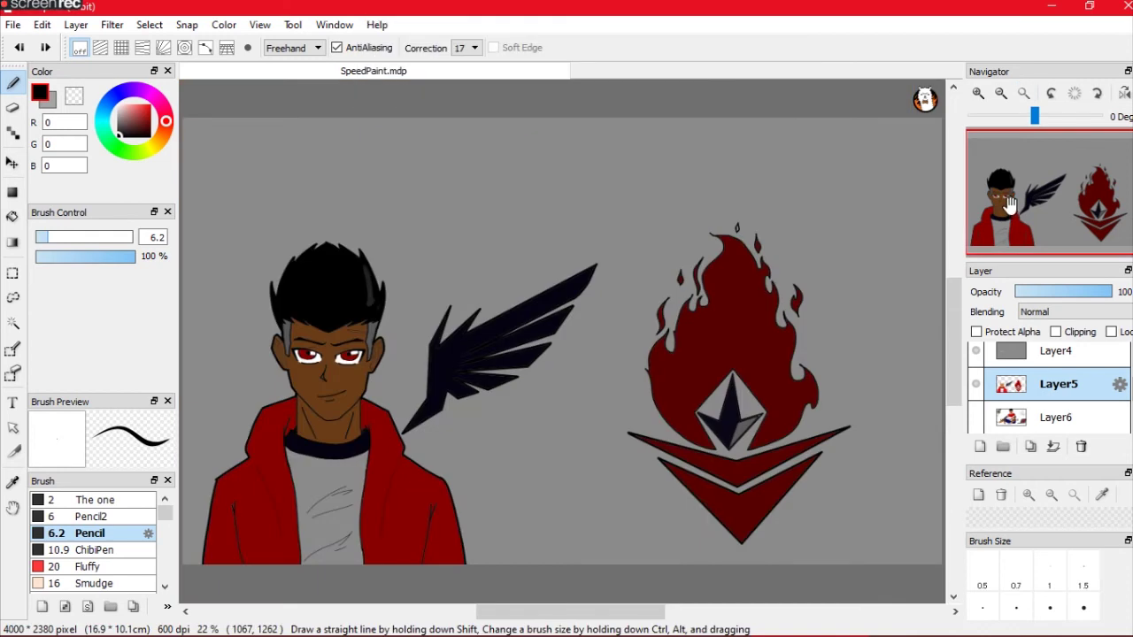
scroll(1049, 389, down, 2)
scroll(1049, 390, up, 2)
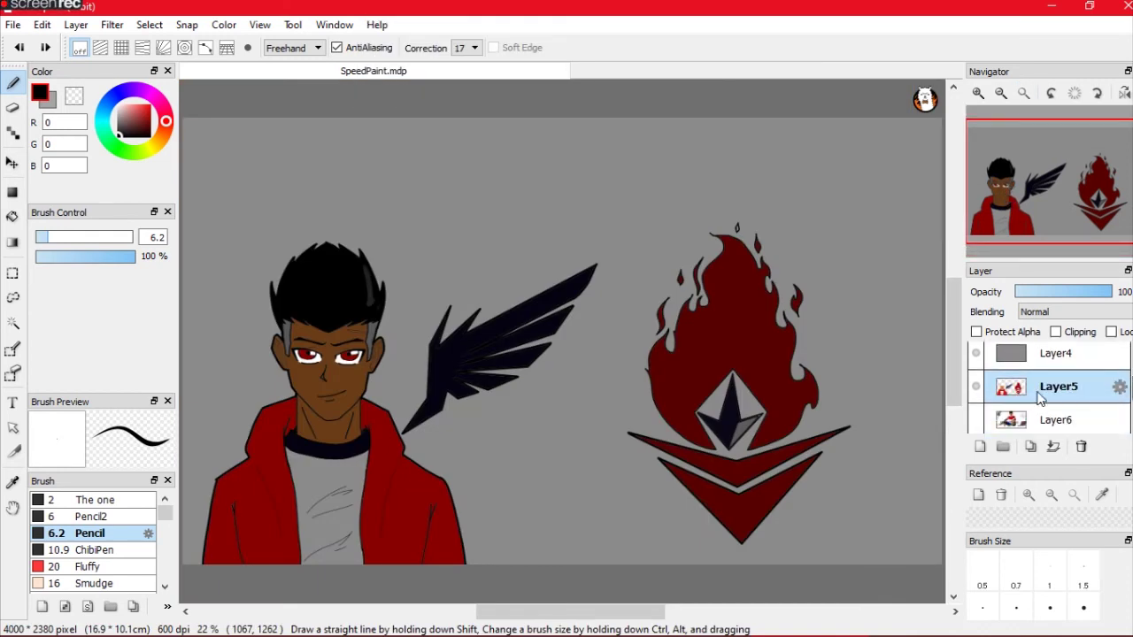
Step: Bucket-fill the neck area under the chin black
click(977, 94)
drag(531, 266, 507, 404)
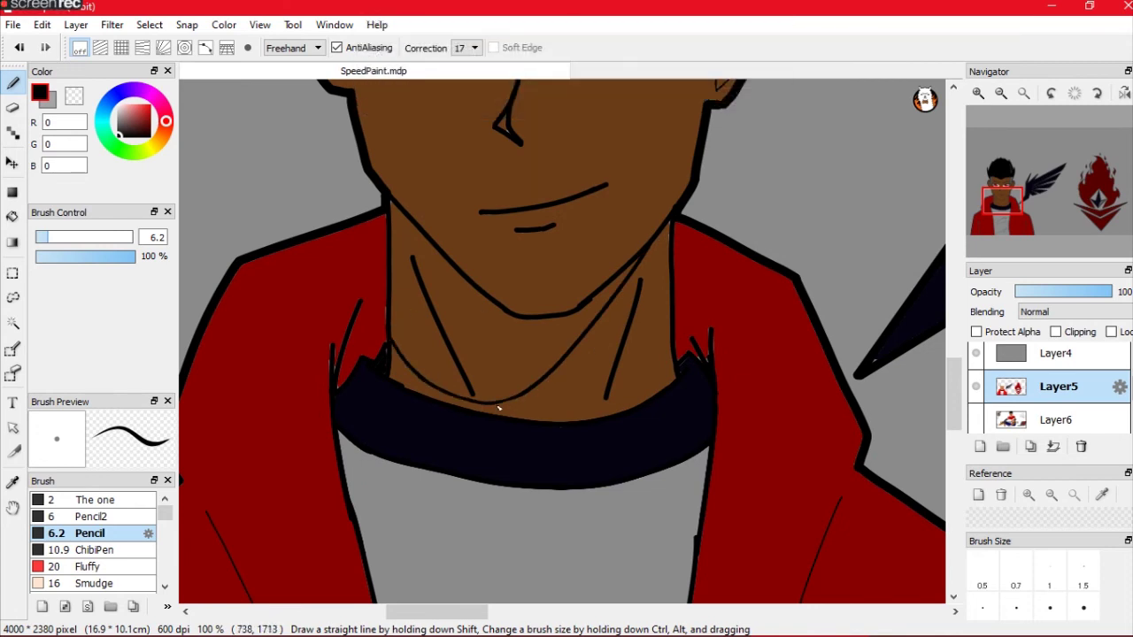
key(g)
click(467, 320)
click(1025, 94)
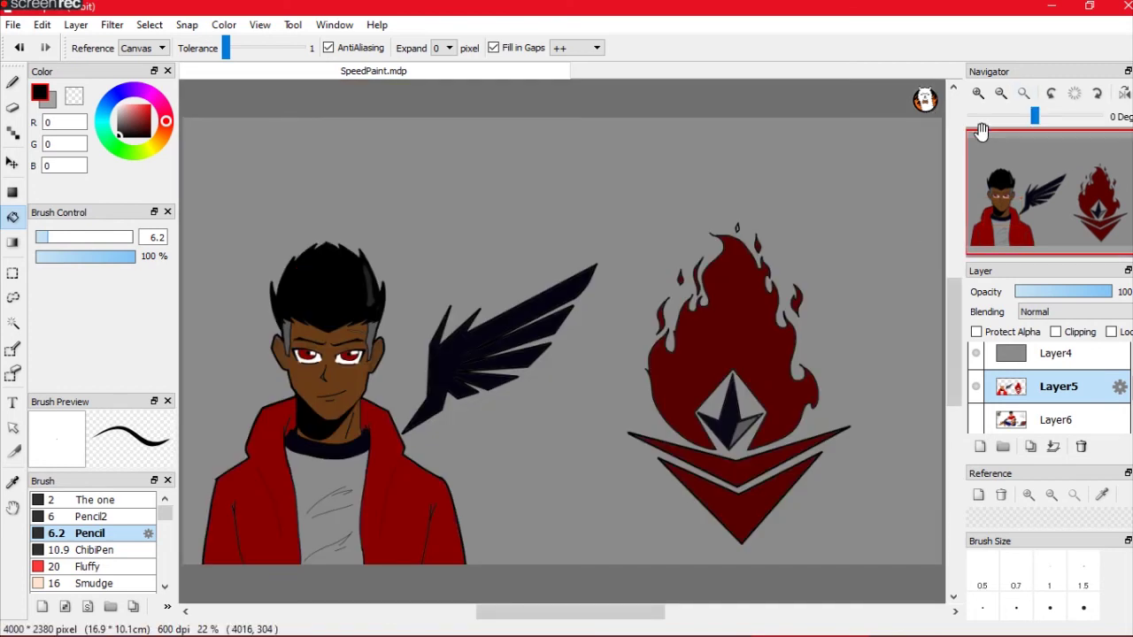
Step: With the view mirrored, draw a dark pencil line along the ear's lower edge
drag(991, 173, 1007, 184)
click(12, 85)
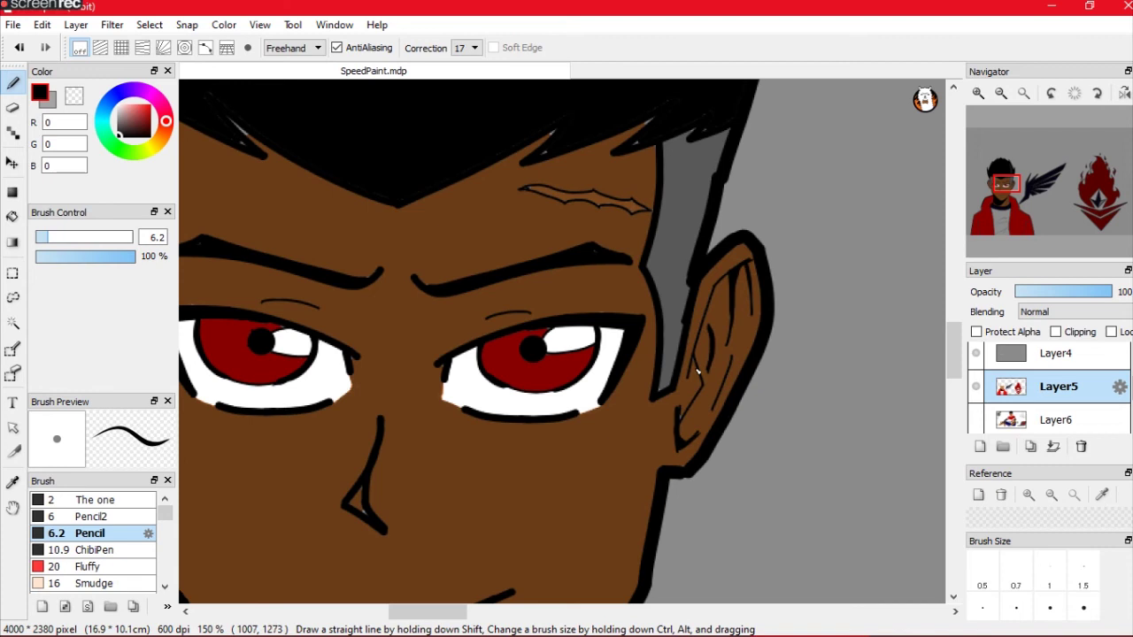
key(h)
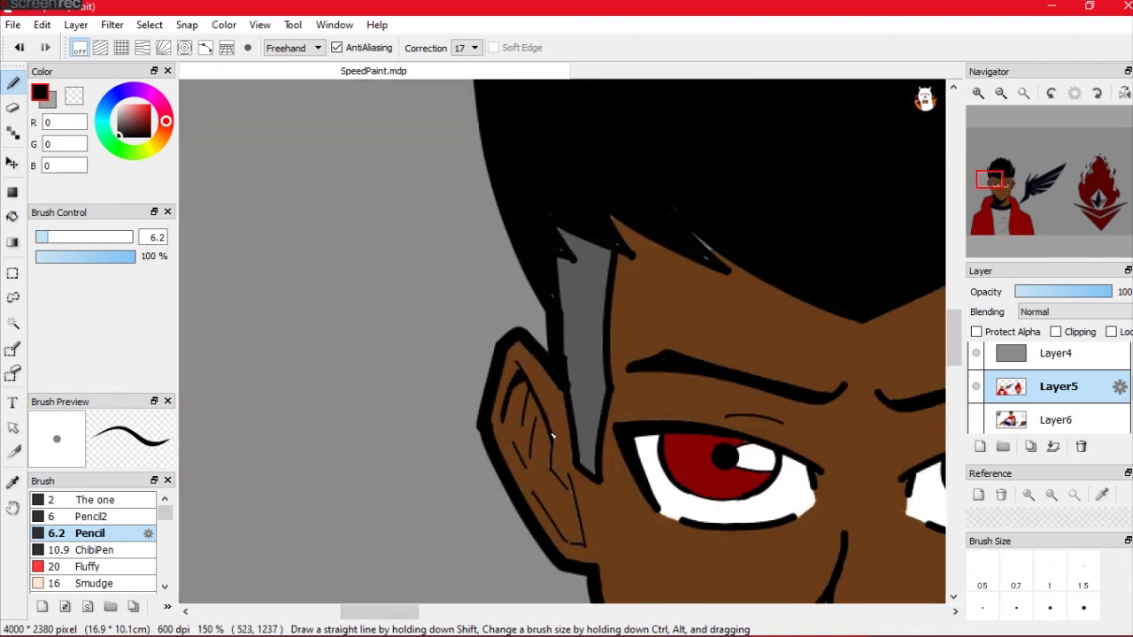
drag(571, 483, 580, 542)
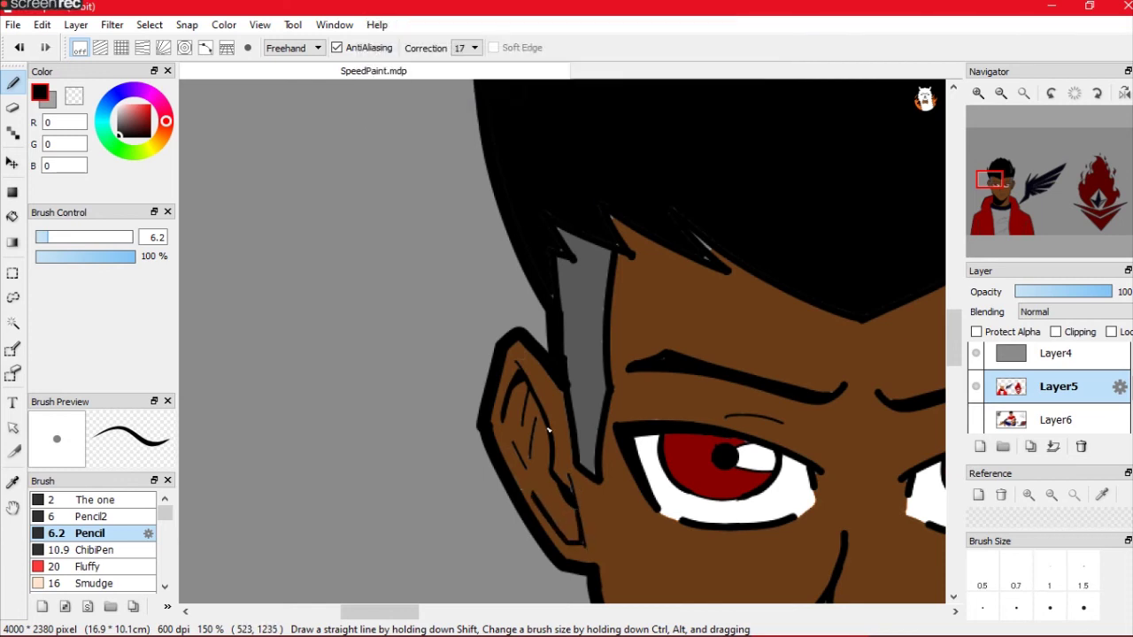
click(1025, 93)
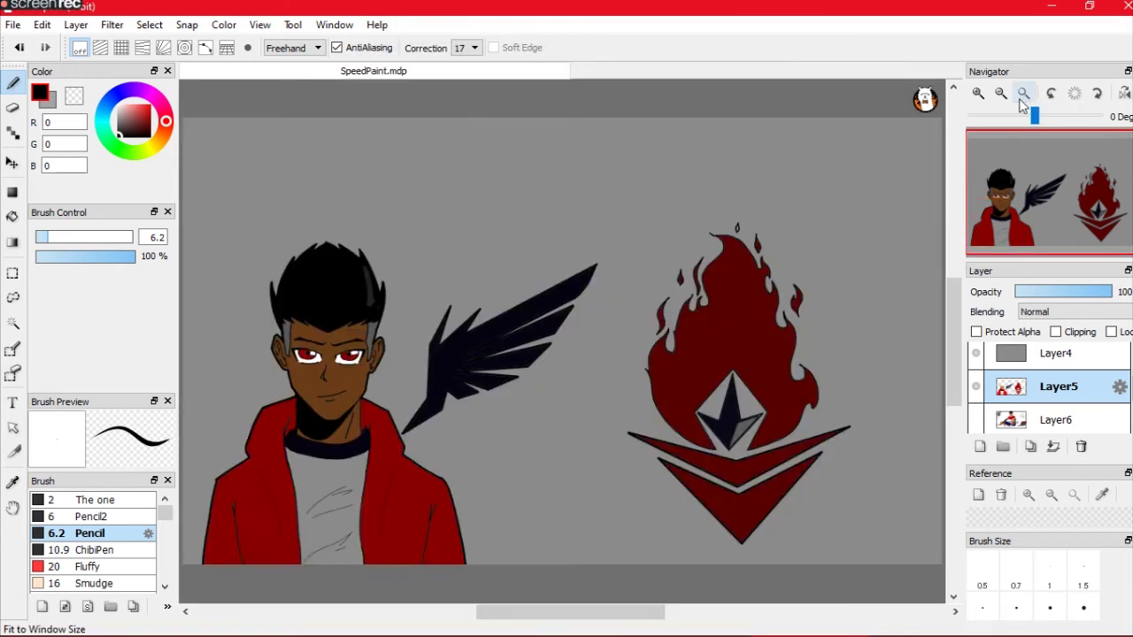
click(978, 93)
mouse_move(995, 128)
mouse_down()
mouse_move(1018, 164)
mouse_move(995, 214)
mouse_up()
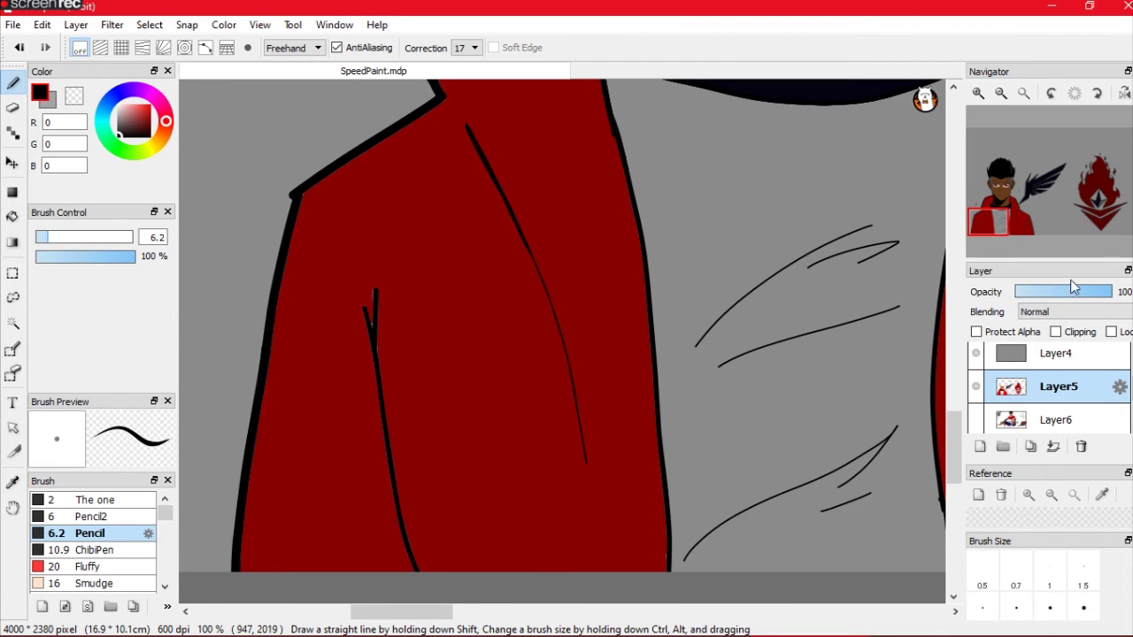
mouse_move(989, 220)
mouse_down()
mouse_move(1016, 200)
mouse_move(989, 204)
mouse_move(990, 190)
mouse_up()
key(e)
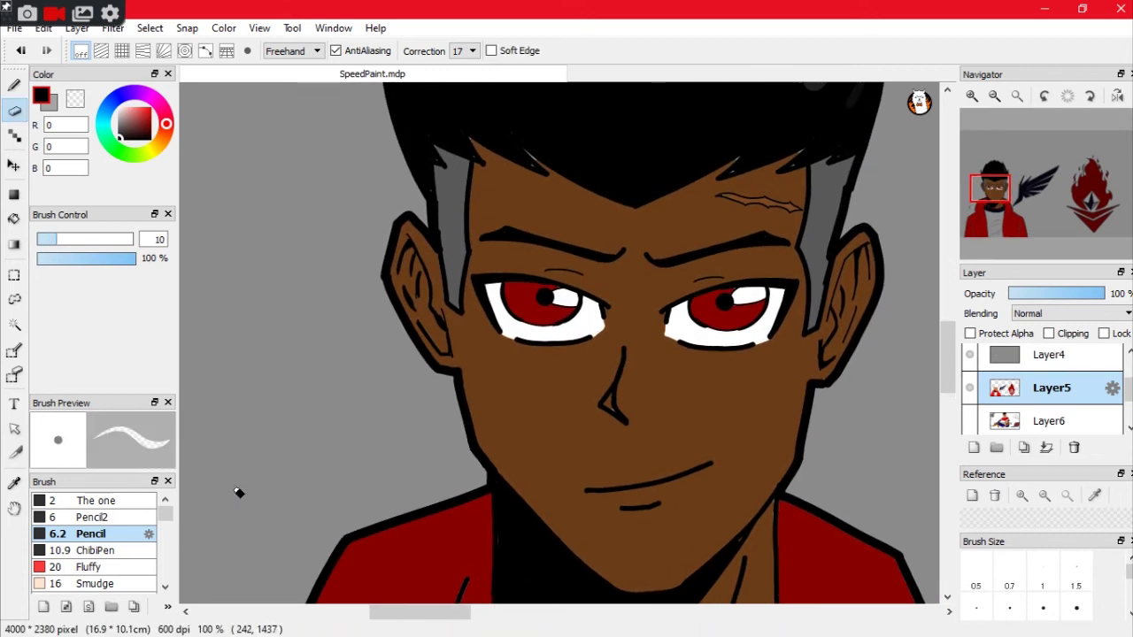
mouse_move(166, 514)
mouse_down()
mouse_move(167, 566)
mouse_move(166, 532)
mouse_up()
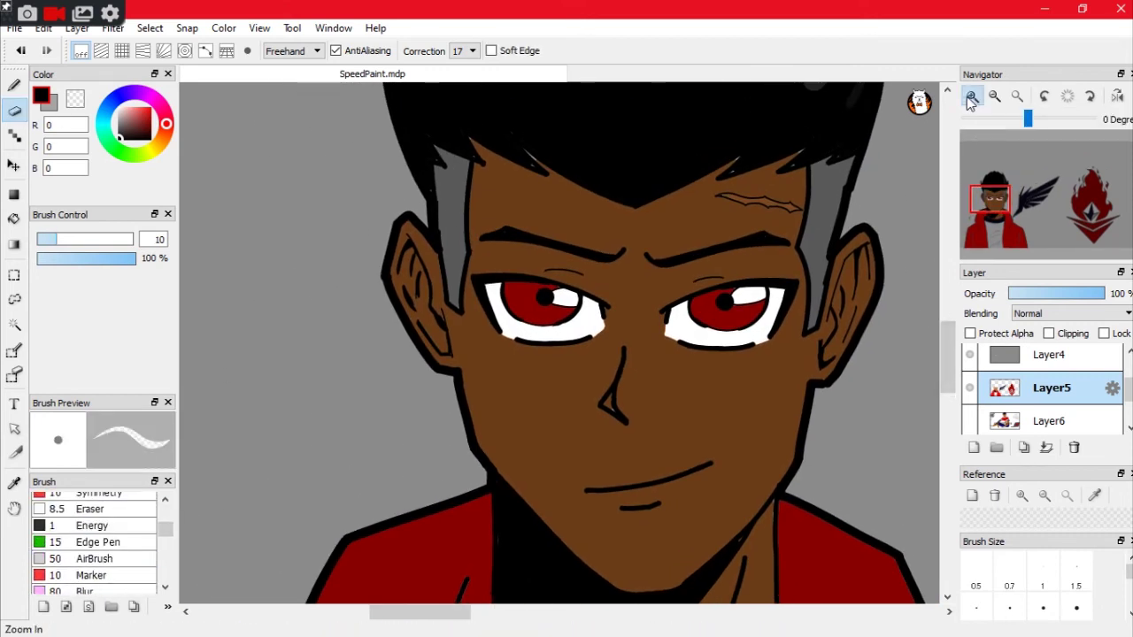
scroll(869, 309, up, 2)
Step: On Layer4, paint orange highlights down the ear's edges
click(1051, 355)
drag(416, 155, 345, 309)
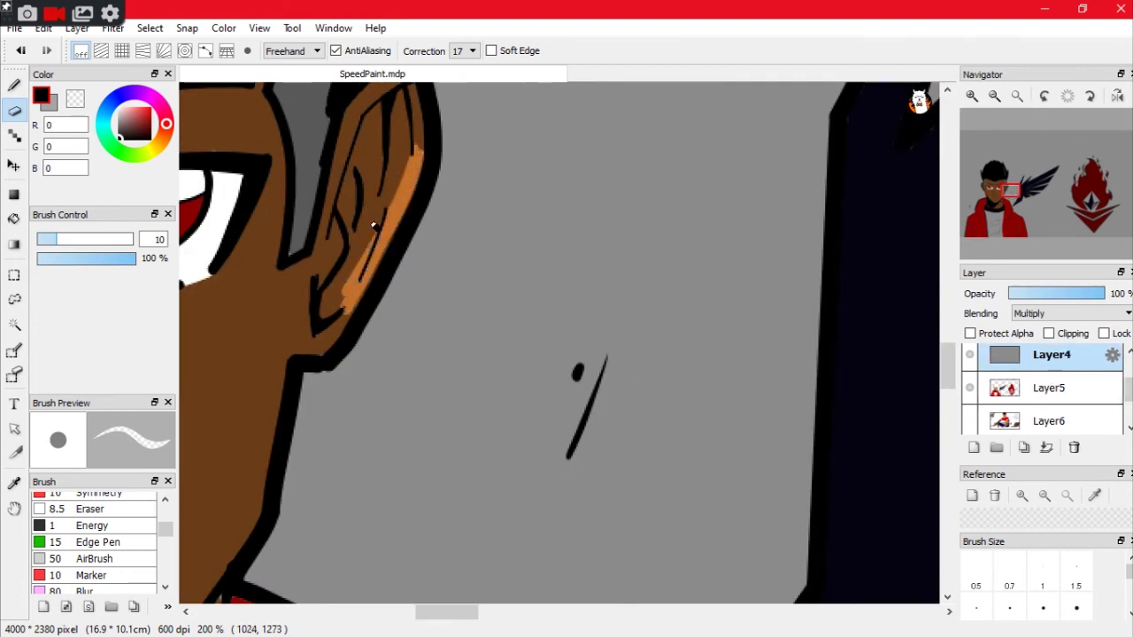
key(ctrl+z)
drag(416, 141, 344, 323)
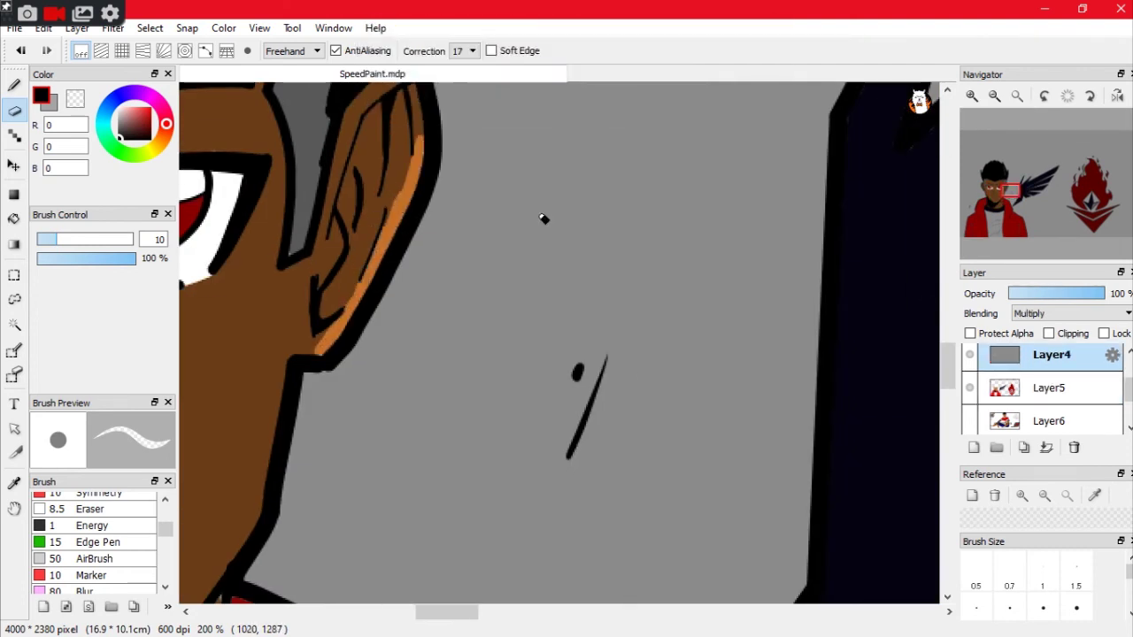
drag(442, 141, 626, 267)
drag(517, 248, 506, 371)
mouse_move(513, 310)
mouse_down()
mouse_move(482, 376)
mouse_move(501, 222)
mouse_up()
Step: Paint and rework light streaks along the grey hair strip
mouse_move(491, 283)
mouse_down()
mouse_move(477, 205)
mouse_move(504, 106)
mouse_up()
mouse_move(496, 248)
mouse_down()
mouse_move(531, 102)
mouse_move(535, 128)
mouse_up()
drag(1004, 187, 999, 192)
mouse_move(805, 252)
mouse_down()
mouse_move(775, 341)
mouse_move(721, 389)
mouse_up()
drag(770, 259, 730, 319)
mouse_move(732, 266)
mouse_down()
mouse_move(703, 487)
mouse_move(713, 584)
mouse_up()
drag(998, 190, 999, 182)
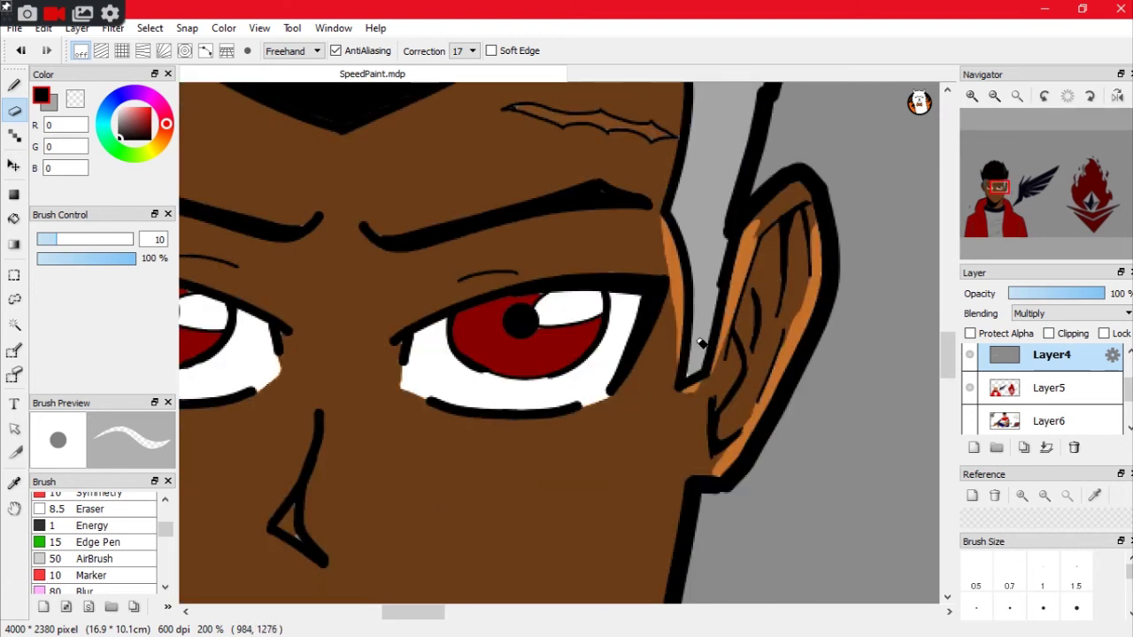
Step: Paint orange rim highlights down the face edge beside the ear and along the neck
drag(713, 354, 686, 442)
drag(695, 390, 673, 548)
mouse_move(677, 319)
mouse_down()
mouse_move(668, 487)
mouse_move(668, 239)
mouse_up()
drag(998, 191, 995, 197)
drag(819, 217, 801, 350)
drag(818, 252, 788, 416)
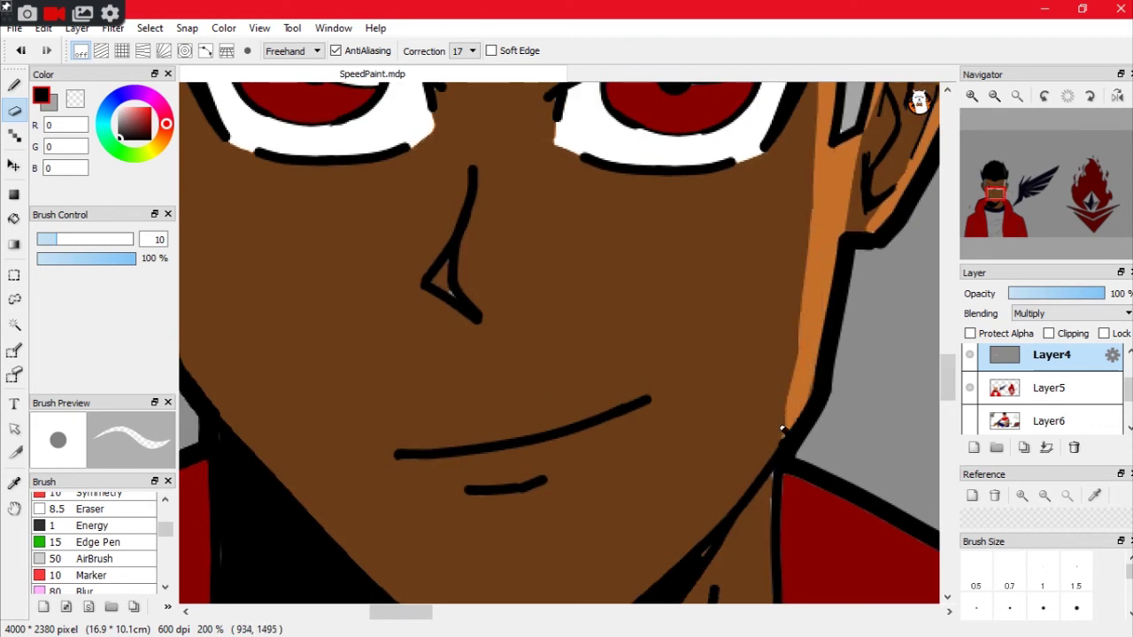
drag(797, 328, 770, 460)
Step: Build the neck's orange highlight into a wider, longer band
mouse_move(997, 193)
mouse_down()
mouse_move(990, 187)
mouse_move(995, 202)
mouse_up()
drag(736, 208, 731, 396)
drag(730, 319, 739, 473)
drag(739, 367, 747, 514)
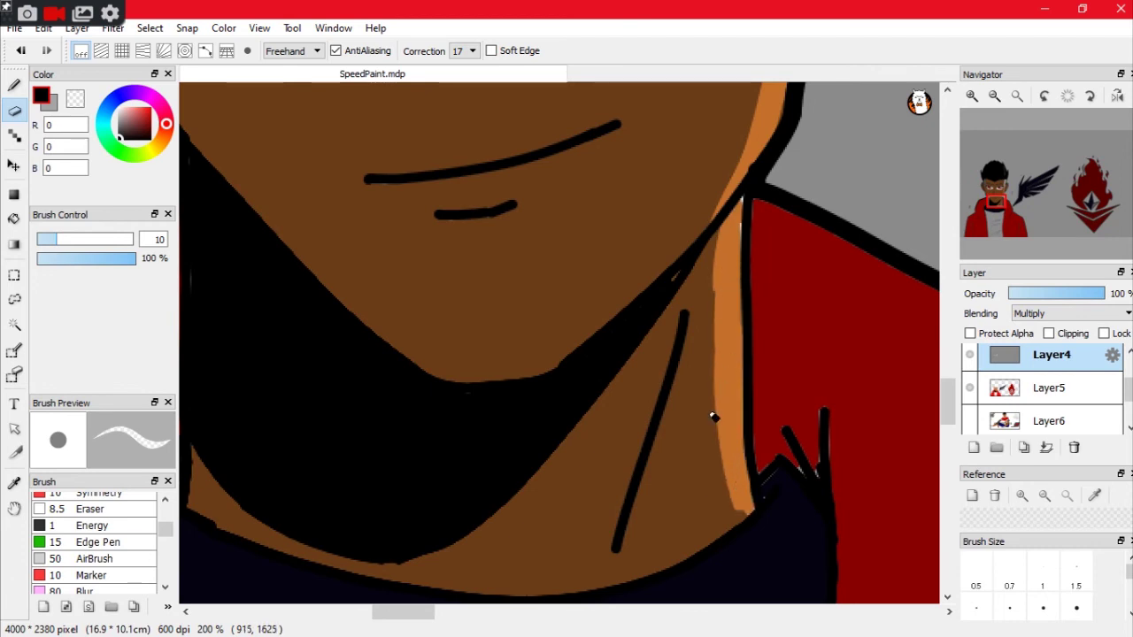
mouse_move(714, 416)
mouse_down()
mouse_move(673, 558)
mouse_move(713, 433)
mouse_move(735, 474)
mouse_move(651, 571)
mouse_move(699, 319)
mouse_up()
scroll(567, 336, down, 2)
mouse_move(994, 202)
mouse_down()
mouse_move(1010, 217)
mouse_move(1004, 228)
mouse_up()
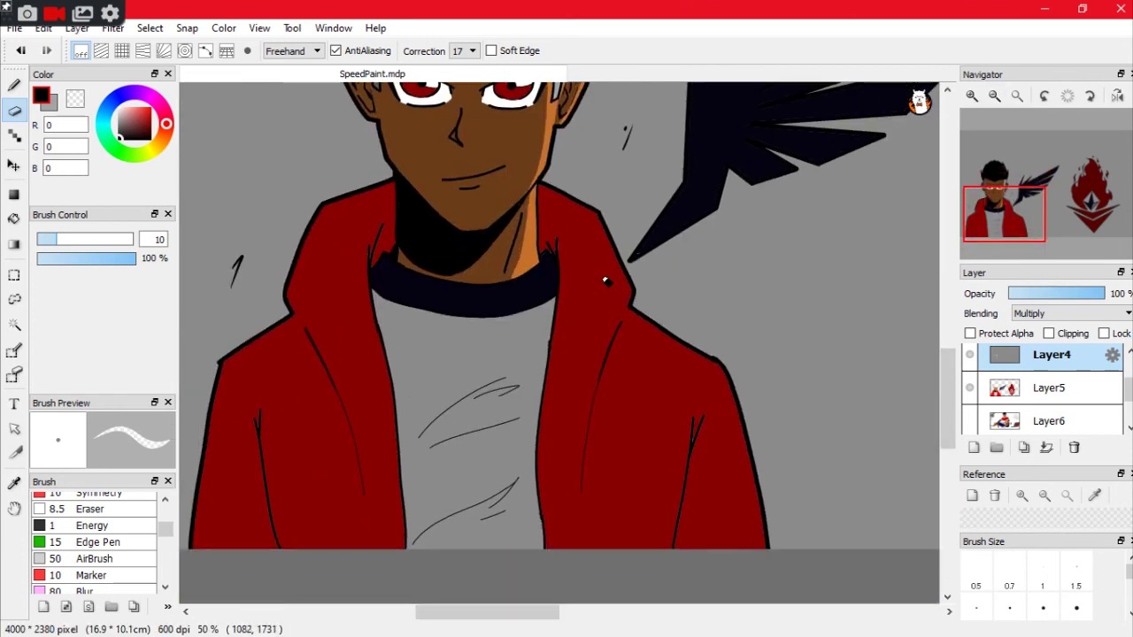
Step: Paint a wide bright red highlight down the jacket's right sleeve
drag(644, 257, 707, 347)
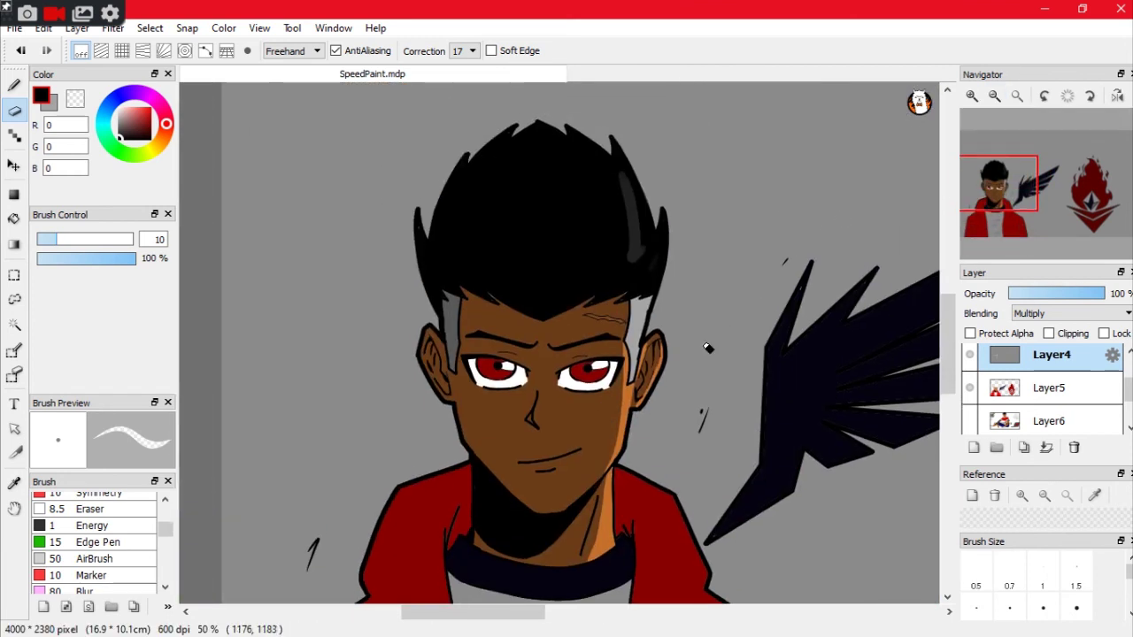
drag(664, 531, 696, 237)
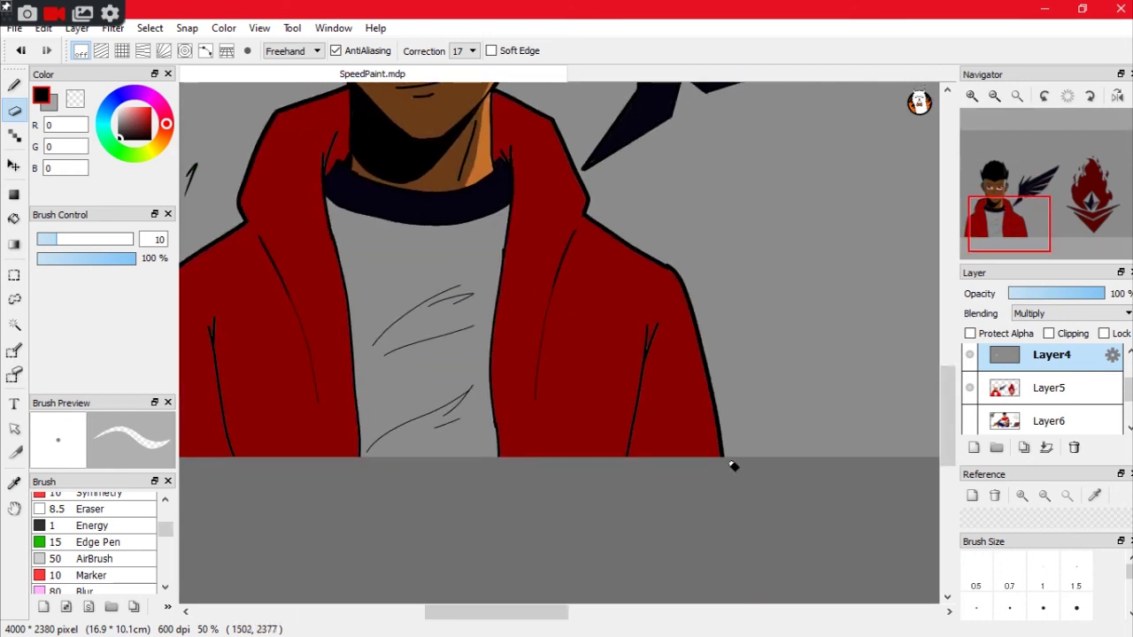
drag(712, 461, 704, 365)
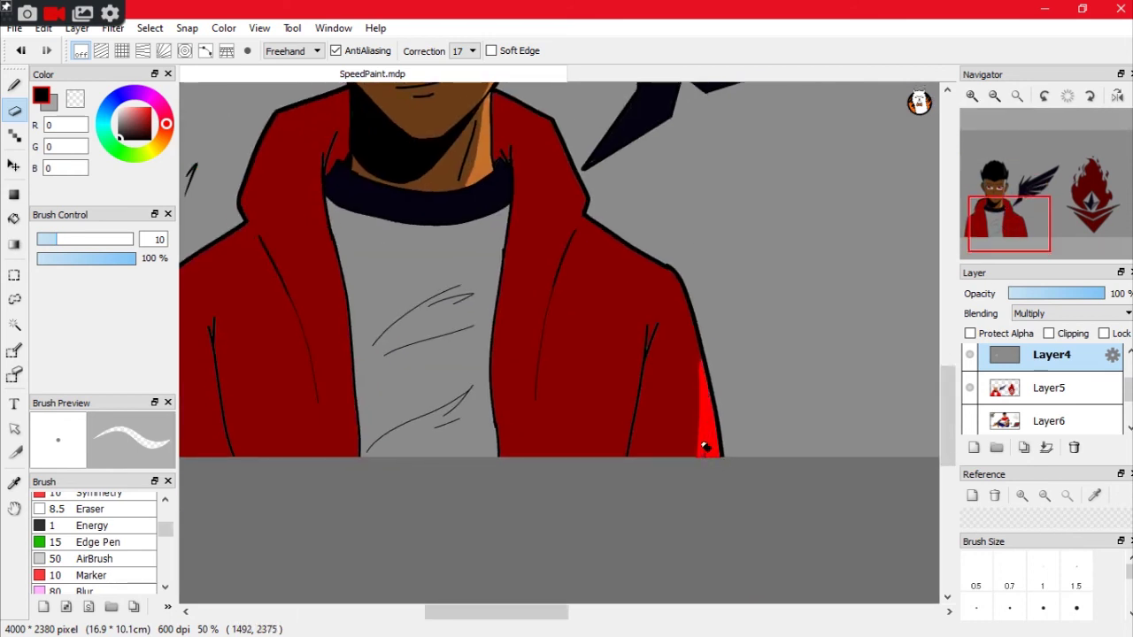
key(bracketright)
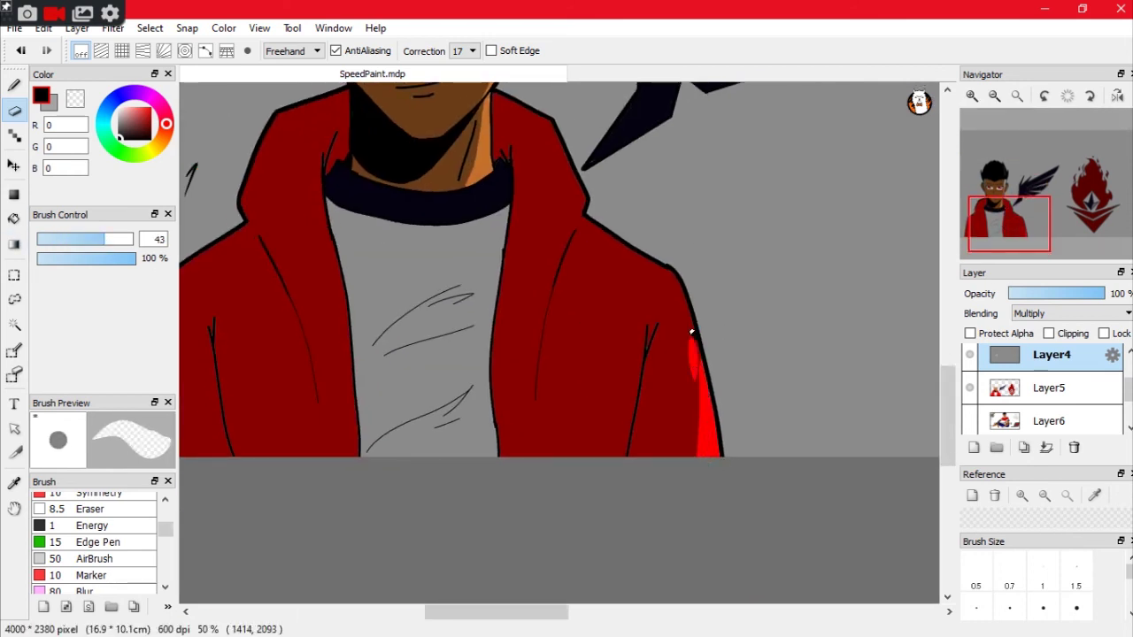
mouse_move(693, 332)
mouse_down()
mouse_move(692, 447)
mouse_move(689, 312)
mouse_up()
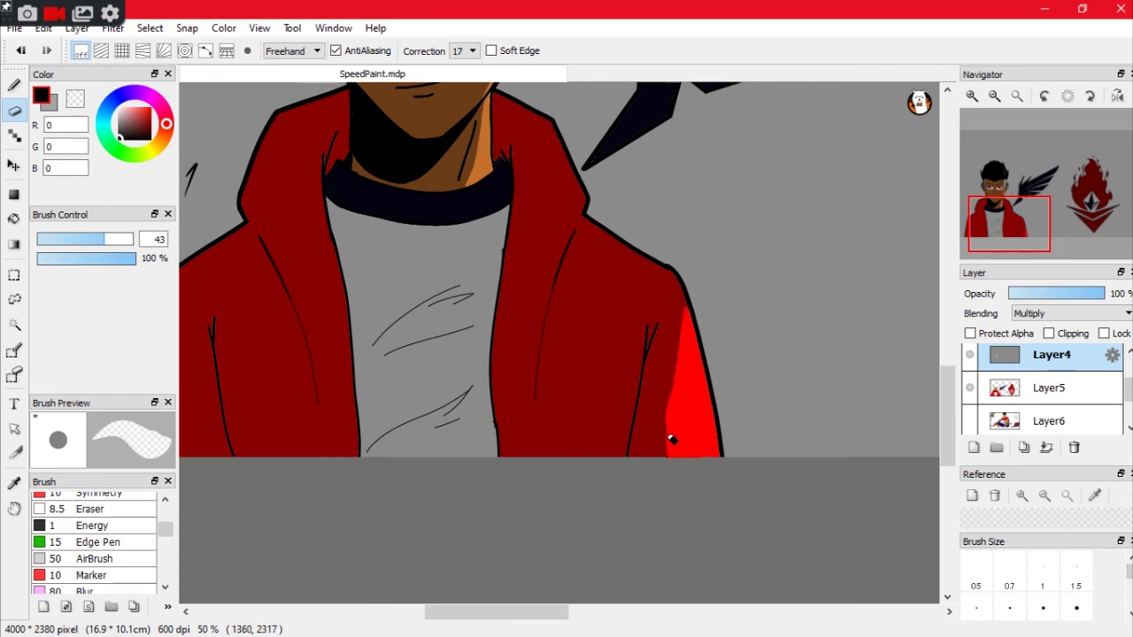
Step: Paint a wide bright red highlight along the jacket's inner edge
mouse_move(562, 308)
mouse_down()
mouse_move(567, 270)
mouse_move(544, 390)
mouse_move(574, 496)
mouse_up()
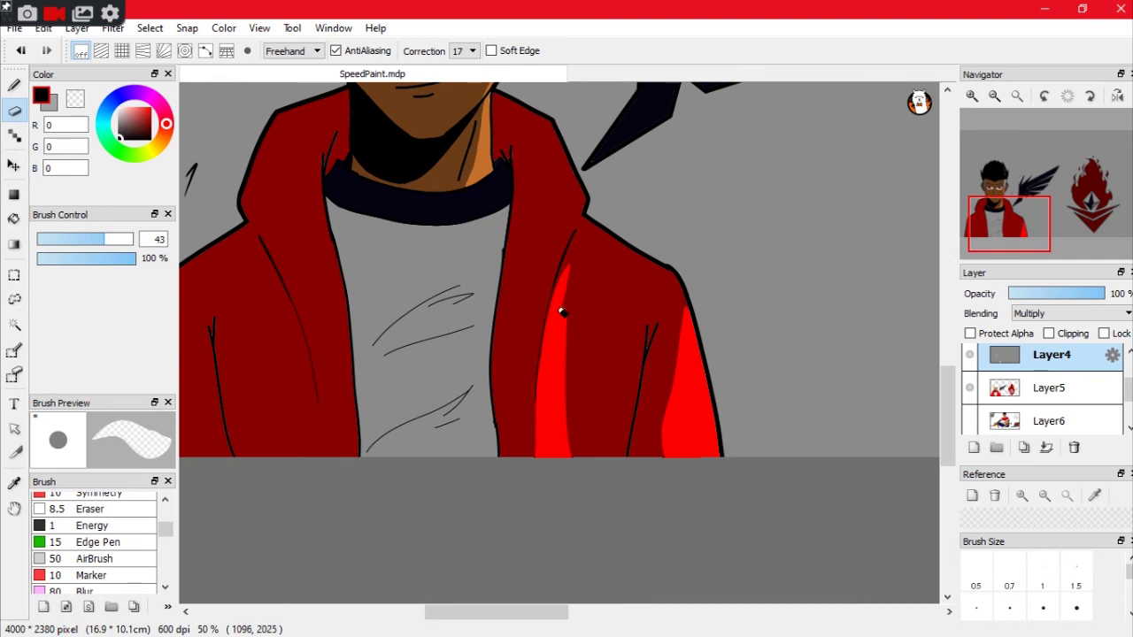
drag(561, 312, 576, 423)
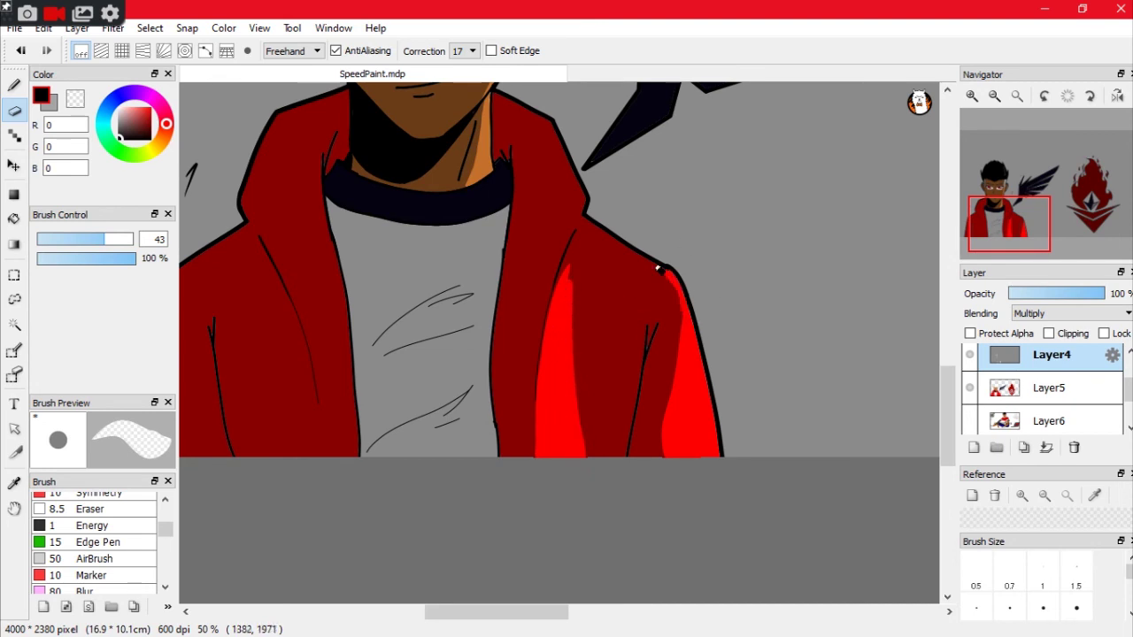
drag(704, 292, 667, 405)
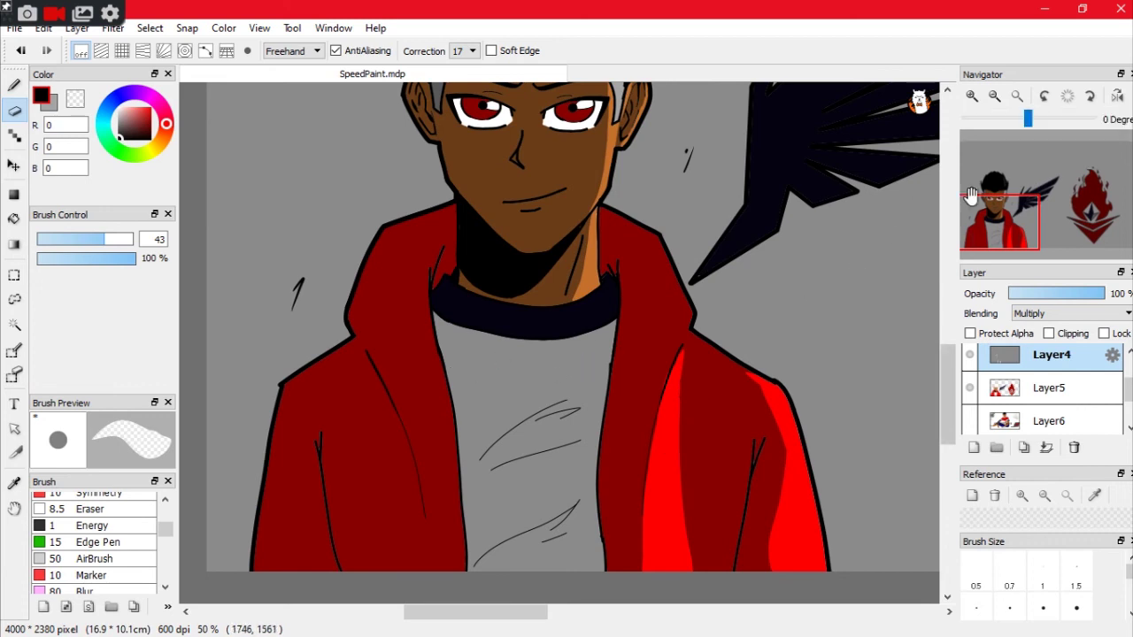
drag(1001, 208, 1081, 202)
click(76, 98)
Step: Fill the flame and both chevrons bright red on Layer5
click(14, 217)
click(655, 496)
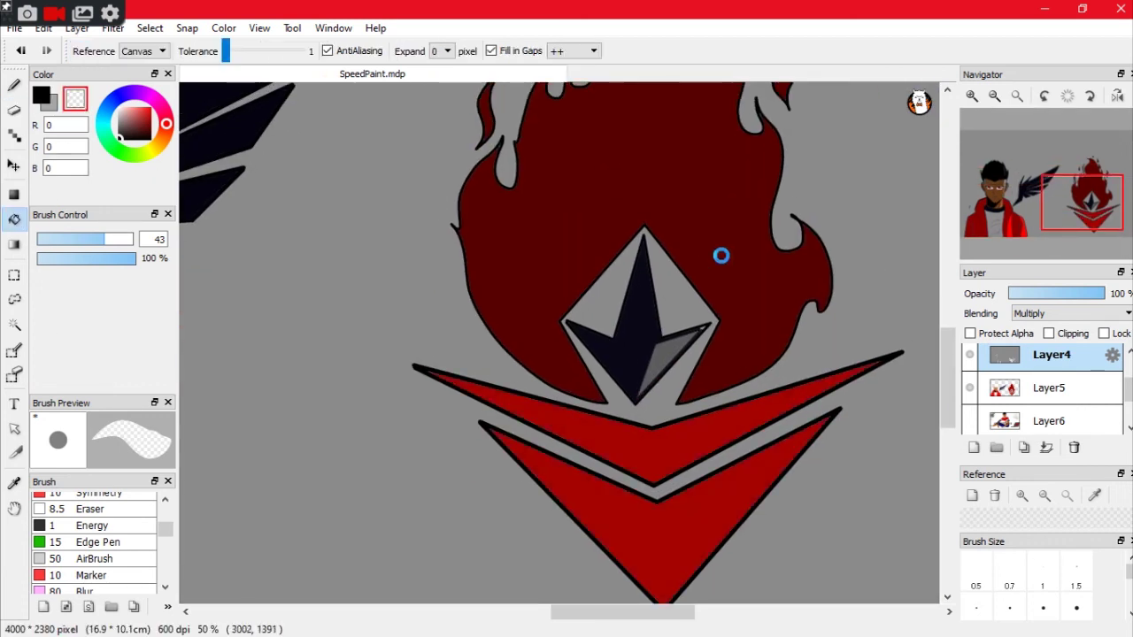
click(619, 177)
click(44, 98)
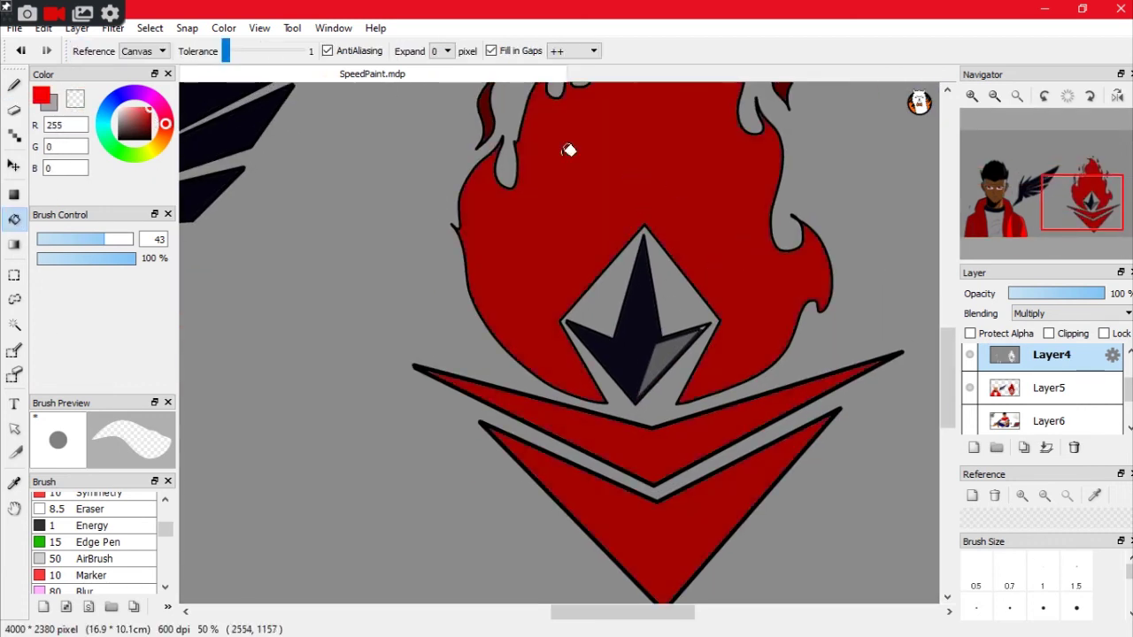
click(1049, 388)
click(620, 177)
click(690, 443)
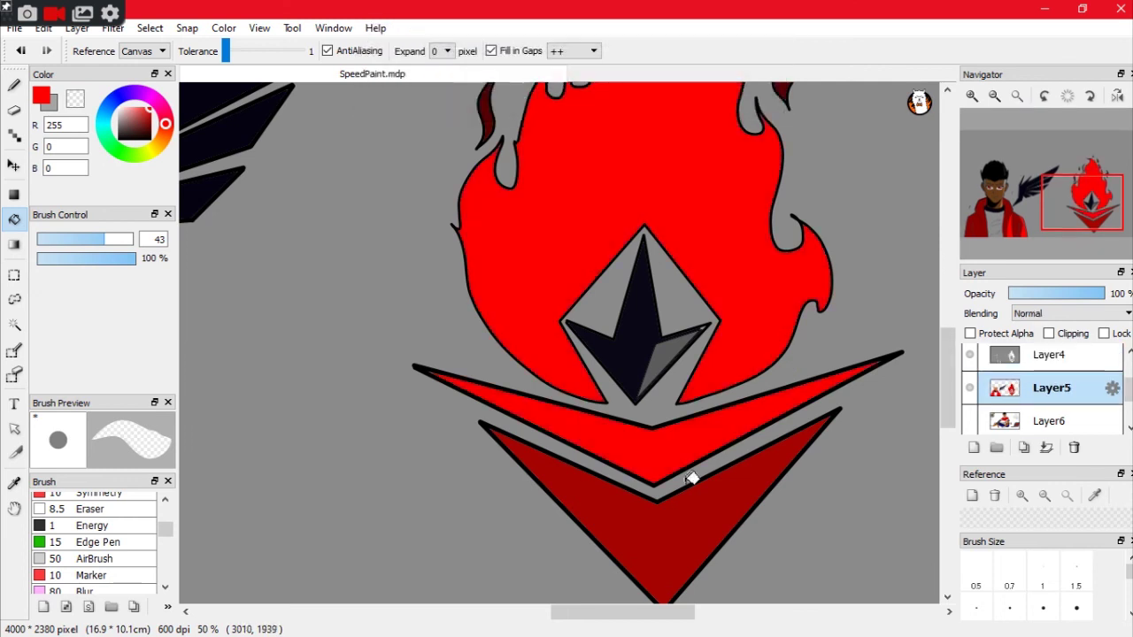
click(690, 478)
scroll(704, 435, up, 5)
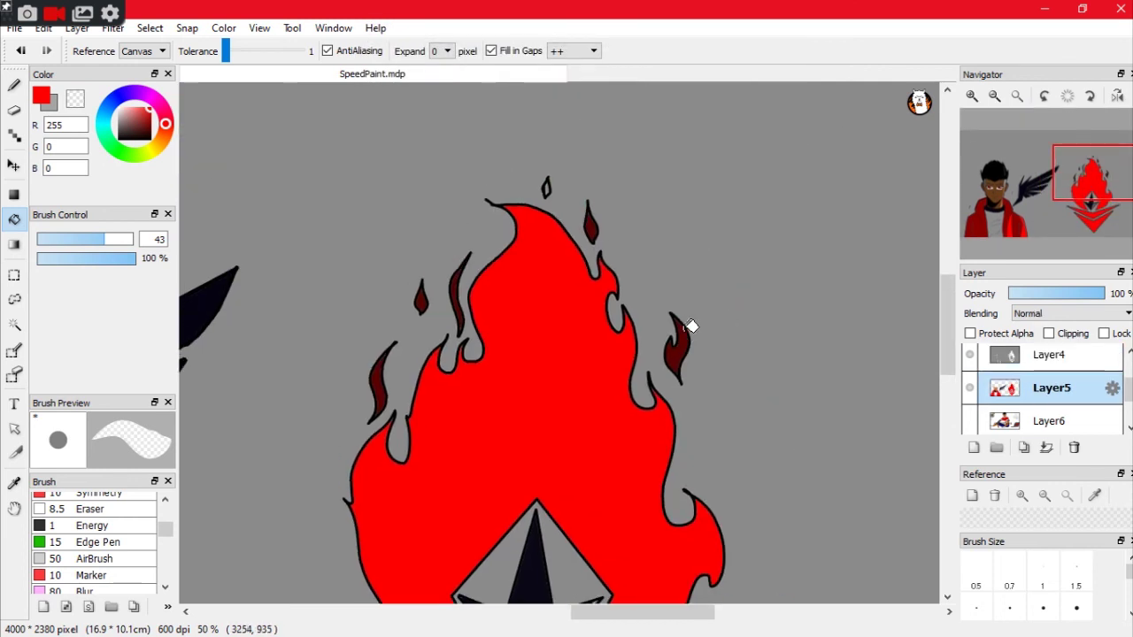
Step: Hide the colour layer and fill the flame interior and three droplets white on Layer4
click(1053, 359)
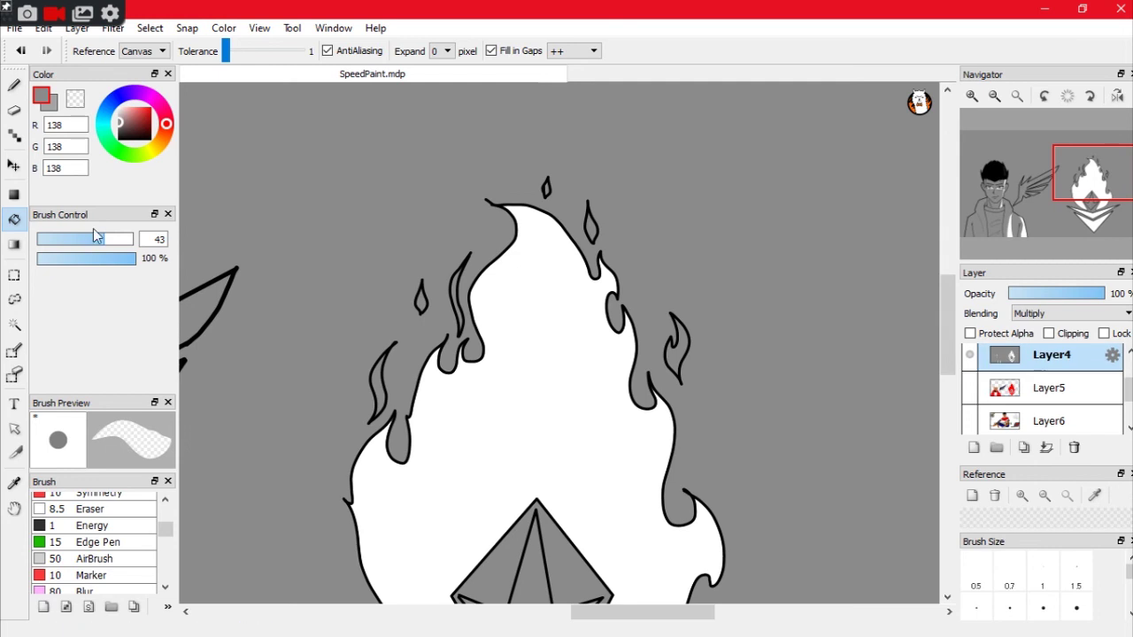
click(970, 388)
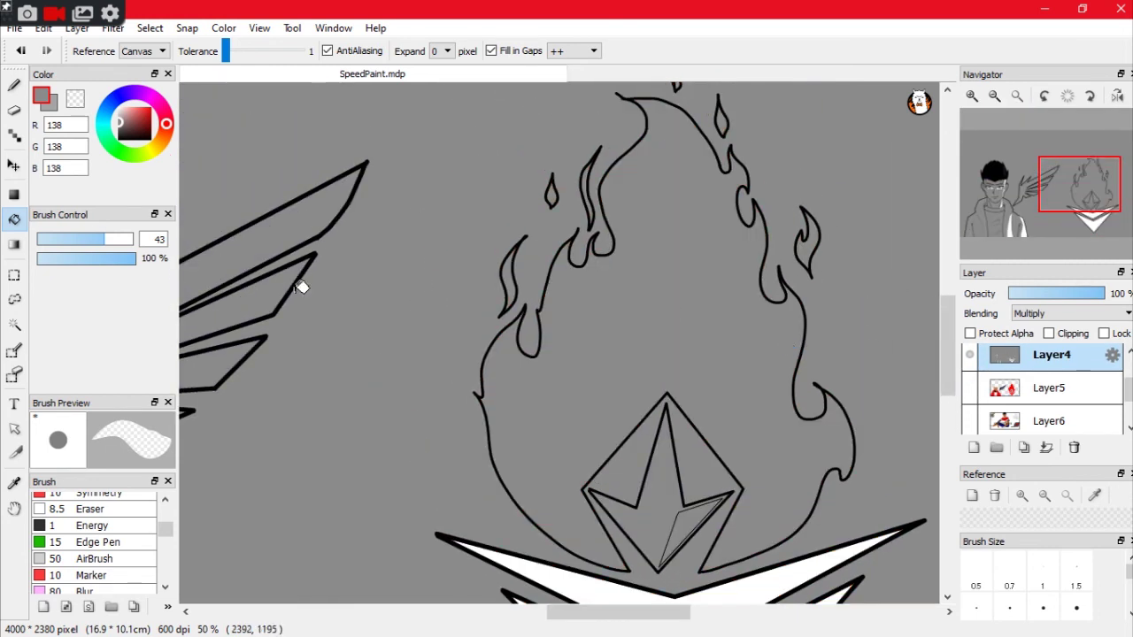
click(690, 177)
click(550, 193)
click(513, 283)
click(803, 239)
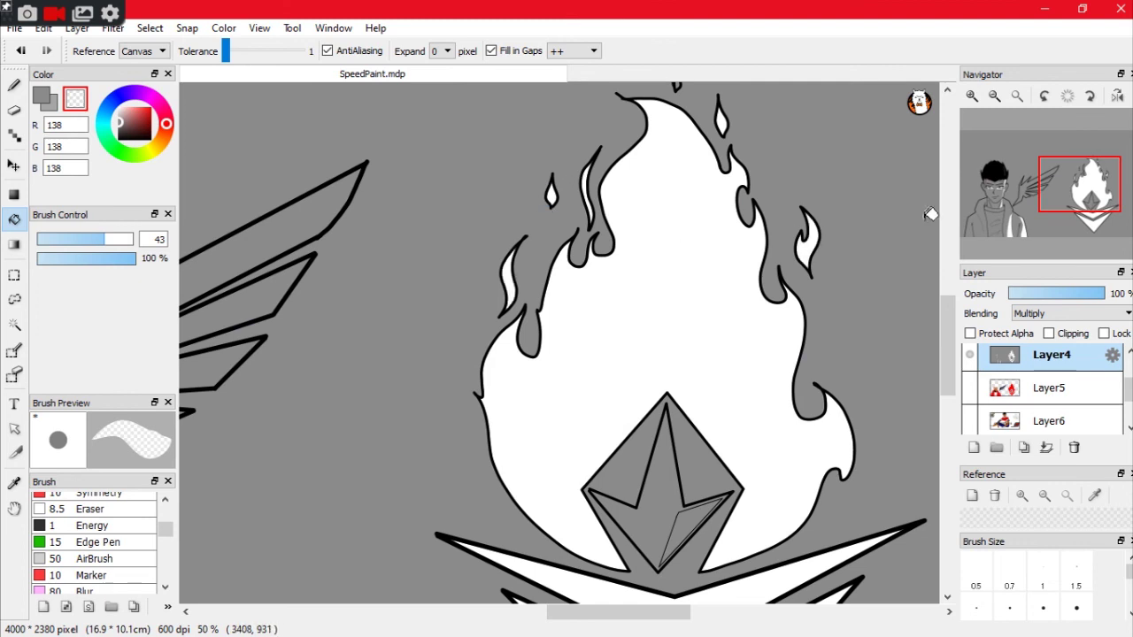
drag(663, 310, 744, 389)
key(ctrl+0)
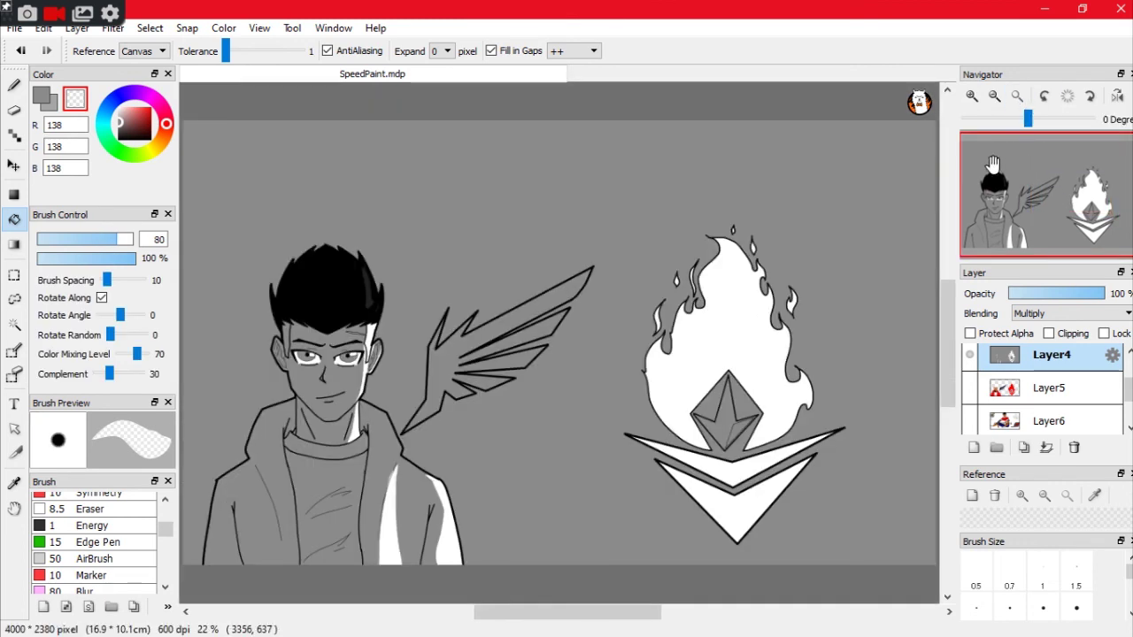
Step: Make the hidden colour layer visible again
click(970, 389)
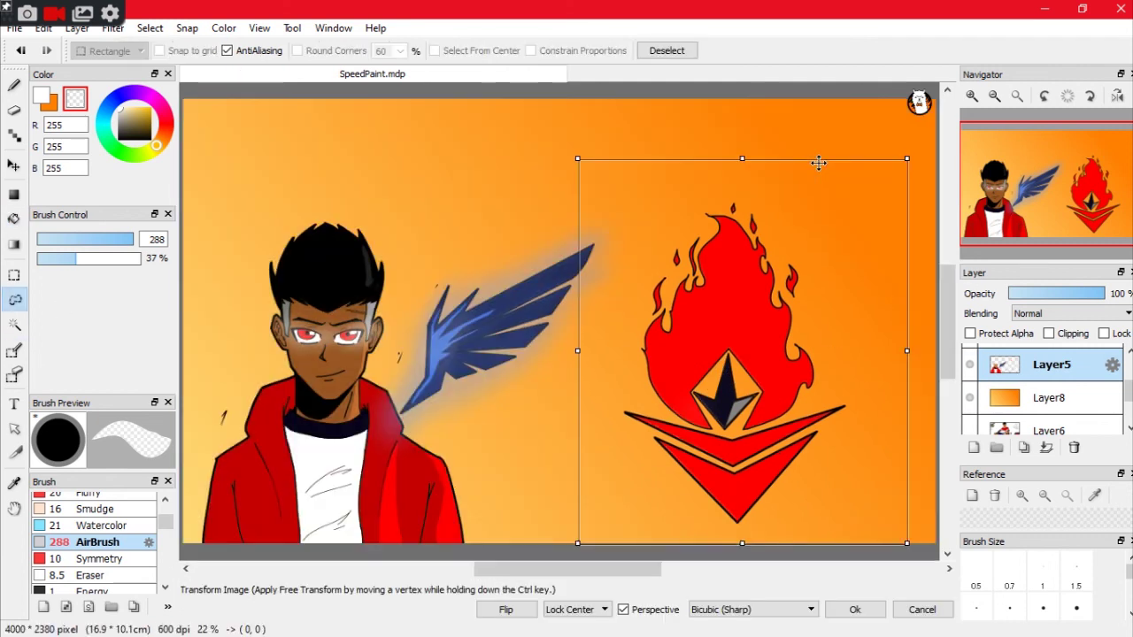
Step: Rotate the red flame emblem slightly clockwise, nudge it left into place, and confirm the transform
drag(819, 164, 792, 279)
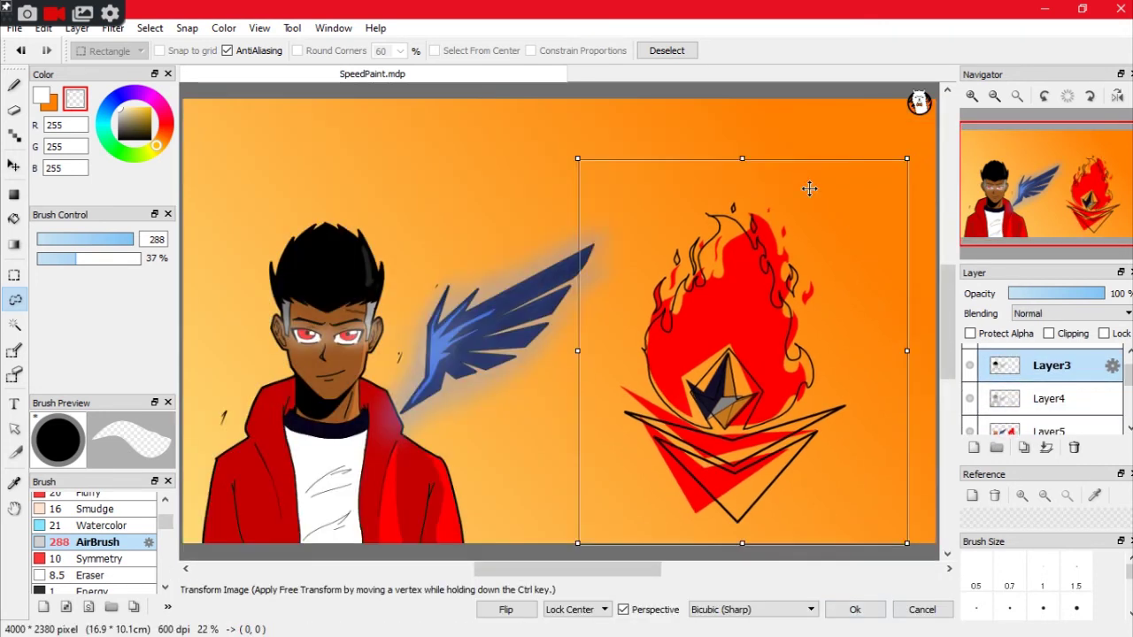
drag(826, 286, 832, 289)
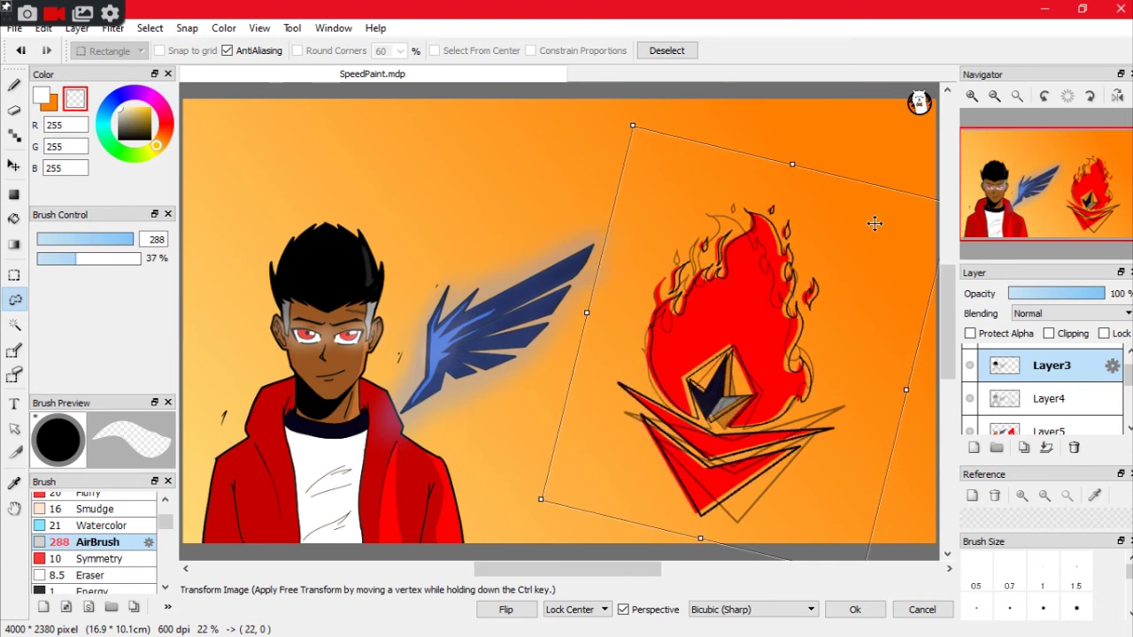
drag(876, 252, 871, 251)
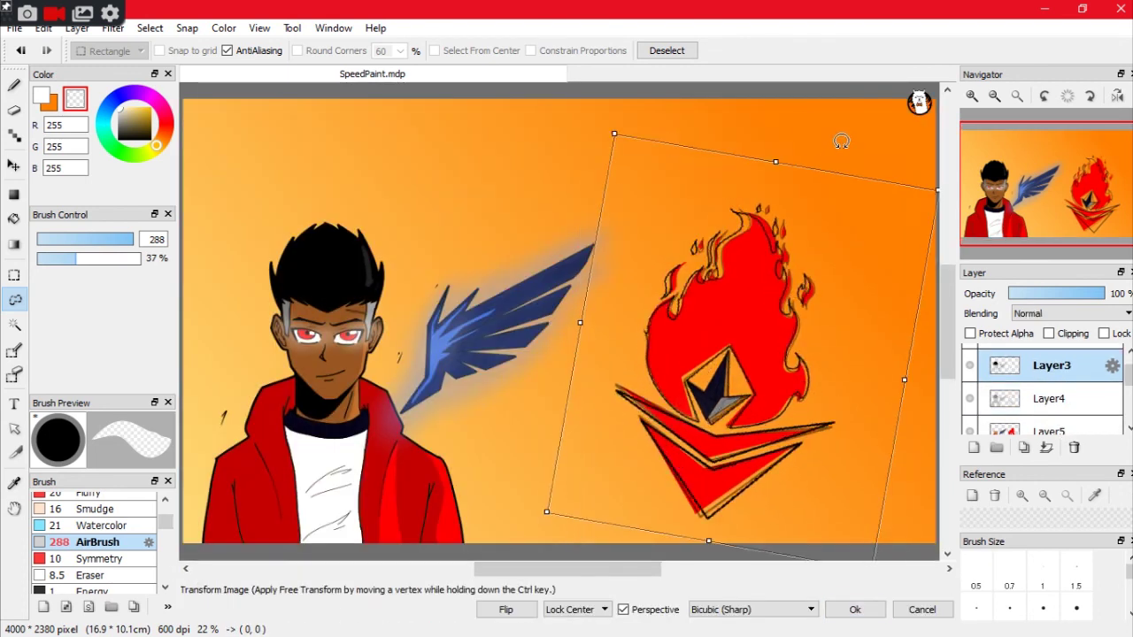
drag(841, 142, 828, 177)
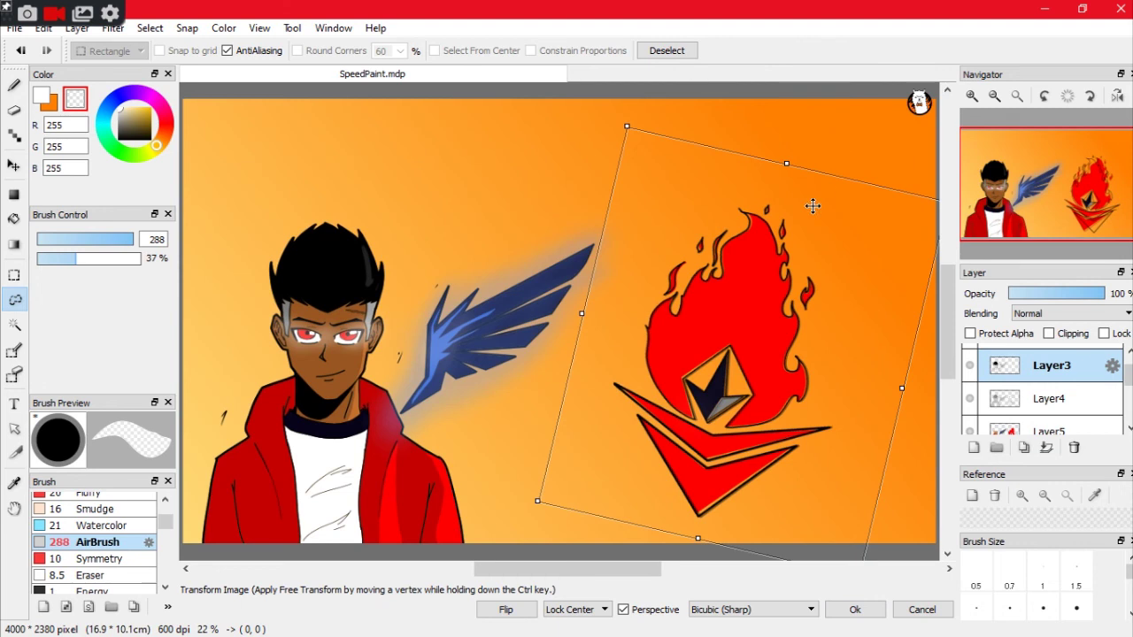
click(854, 609)
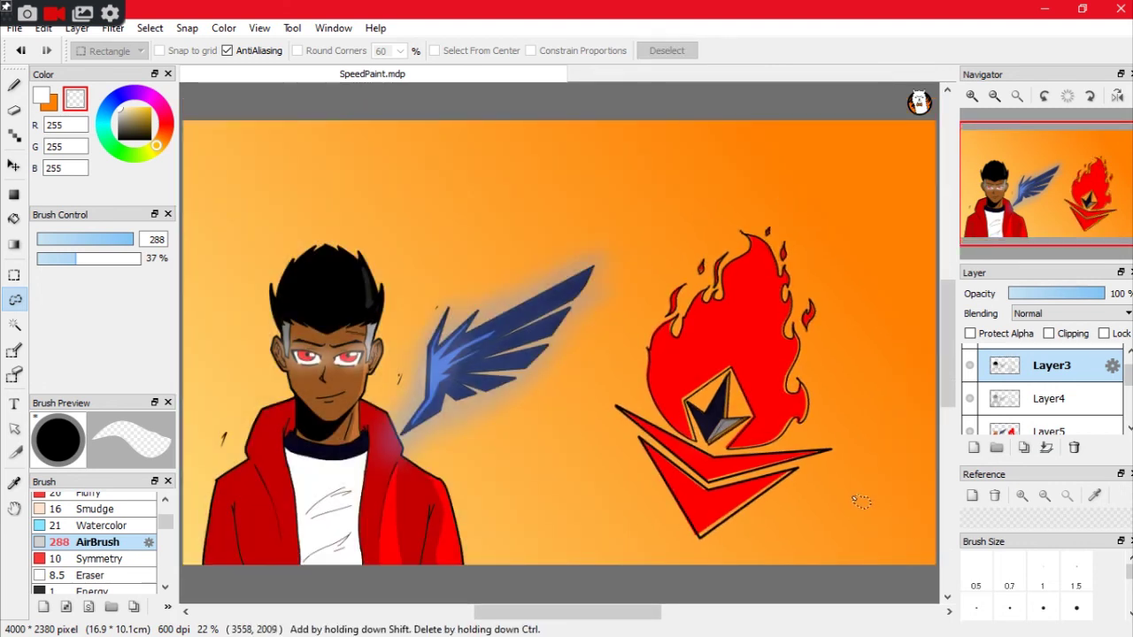